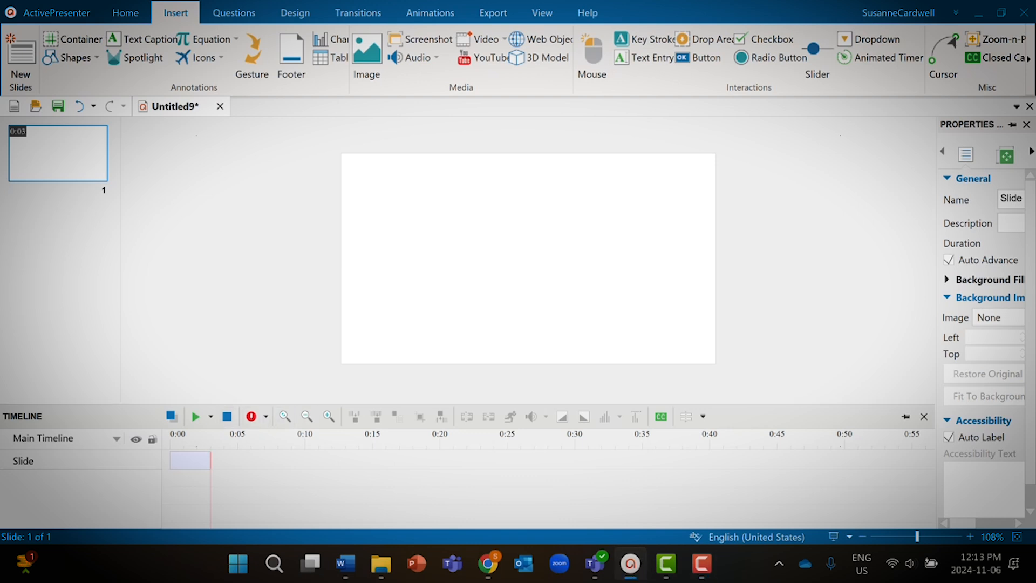
Enlarge the timeline pane and add the instrumental-minimal-string-quartet-dreamy-and-dramatic audio file from File Explorer to the blank slide.
drag(378, 403, 378, 338)
mouse_move(488, 563)
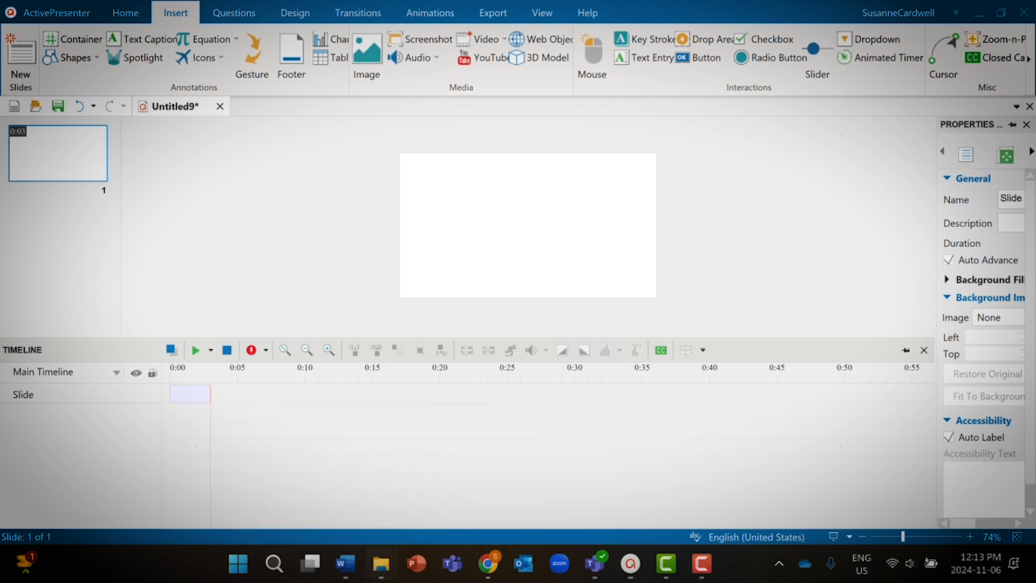
mouse_move(381, 563)
click(309, 484)
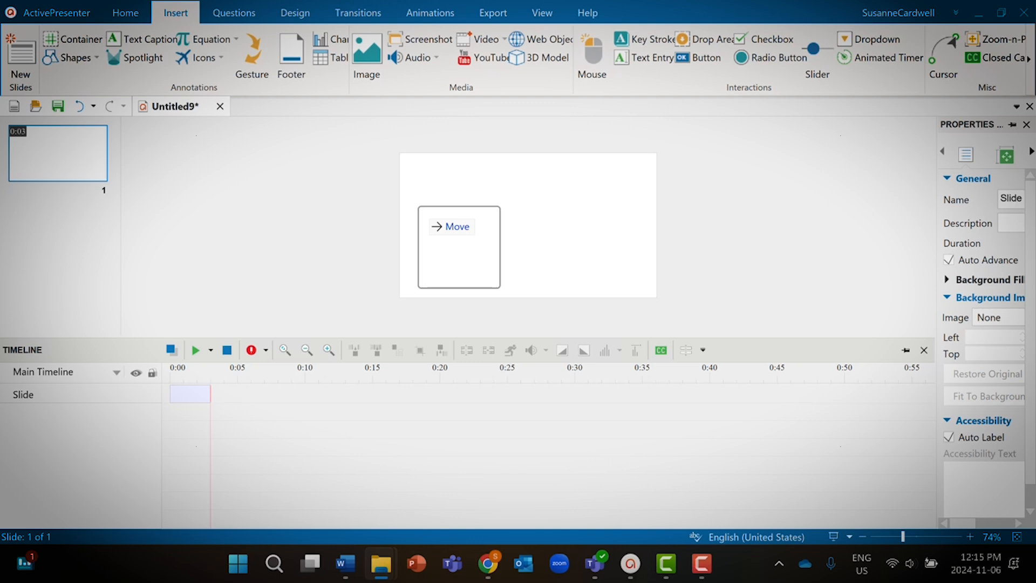
drag(419, 207, 422, 210)
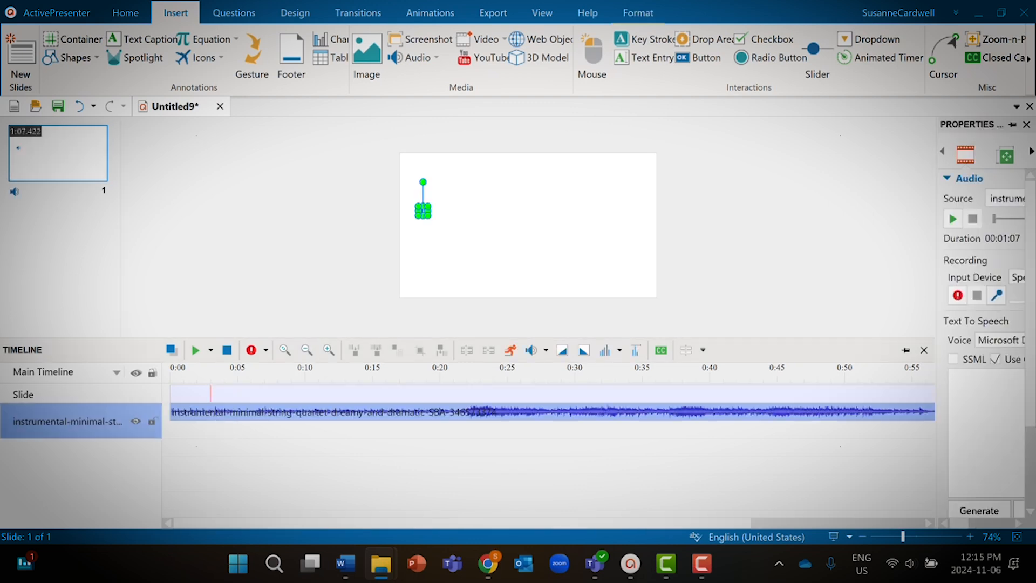
Scrub the playhead to several points along the audio track on the timeline.
click(270, 375)
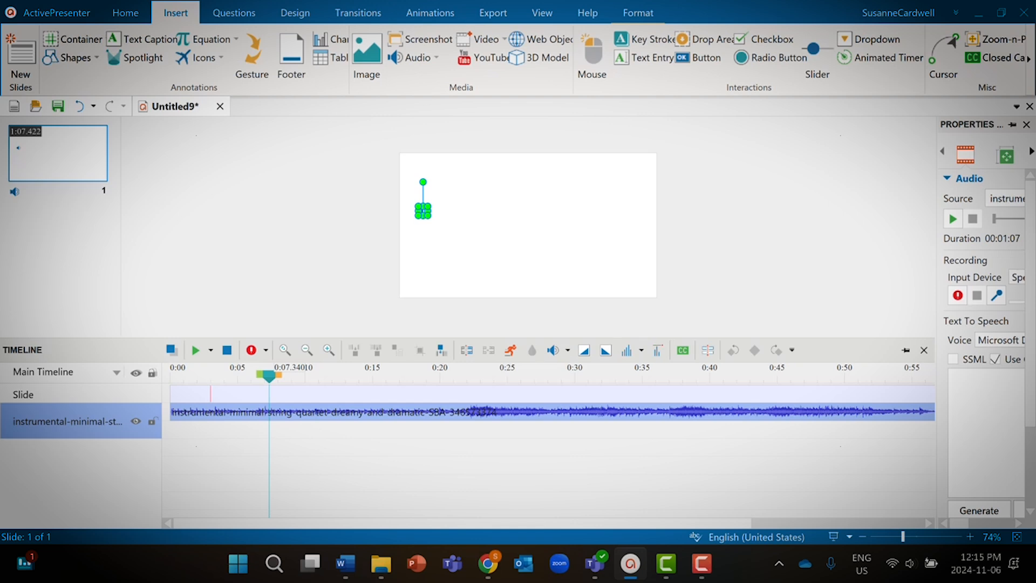
click(356, 375)
click(436, 375)
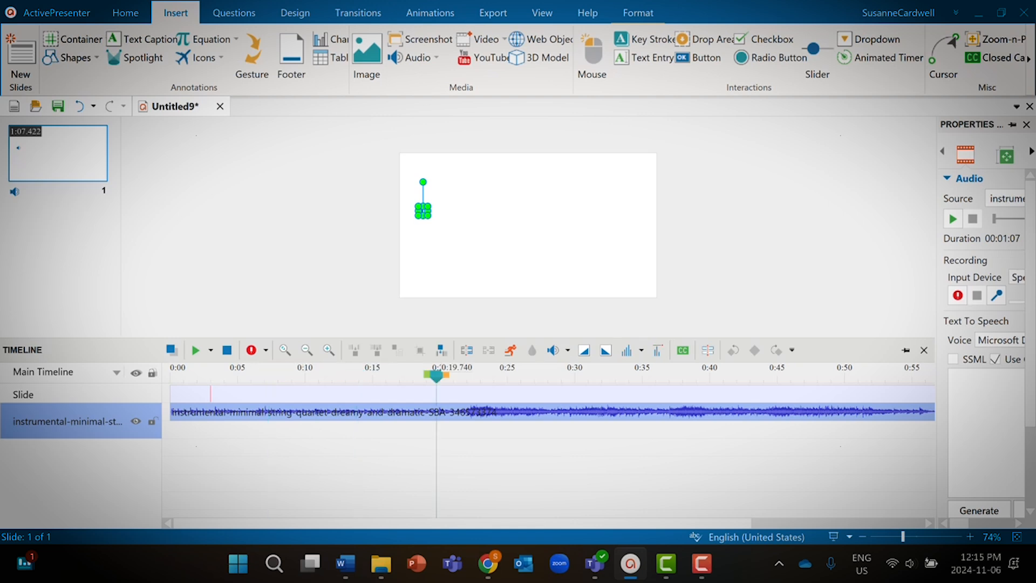
click(173, 375)
drag(172, 375, 170, 375)
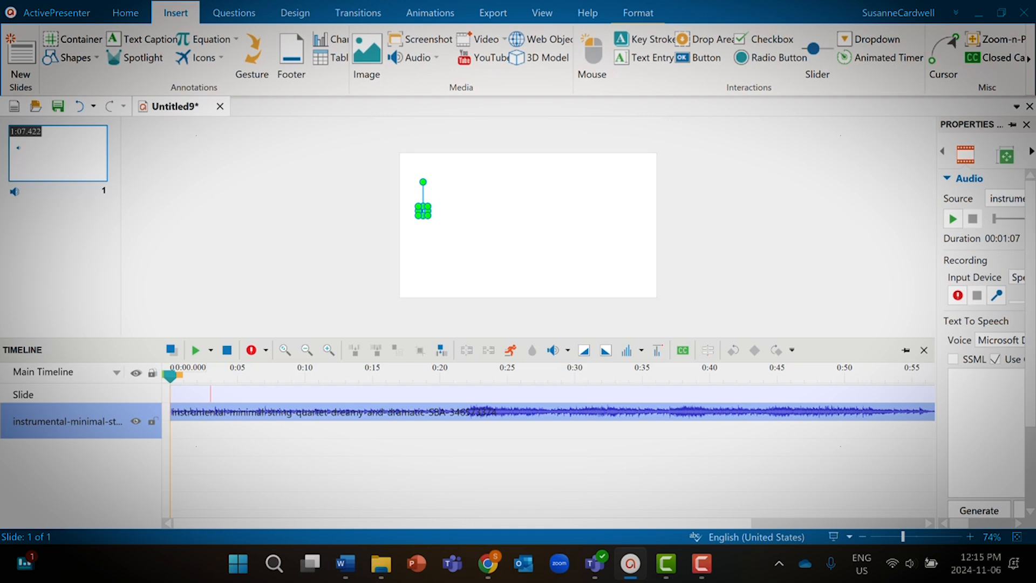
drag(170, 375, 253, 375)
key(Escape)
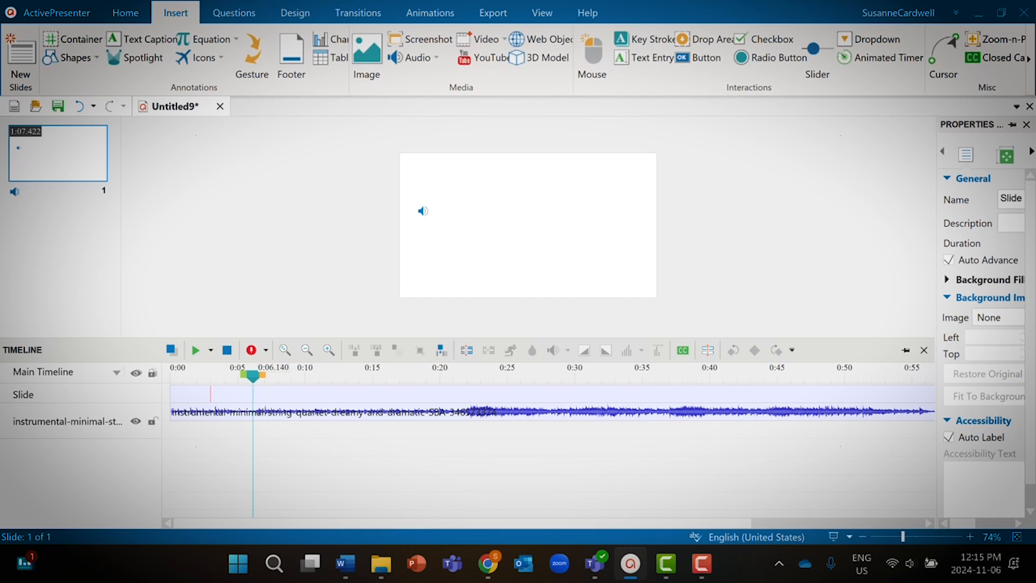
Preview the audio from the start of the timeline and pause it at about 12 seconds.
drag(253, 376, 170, 376)
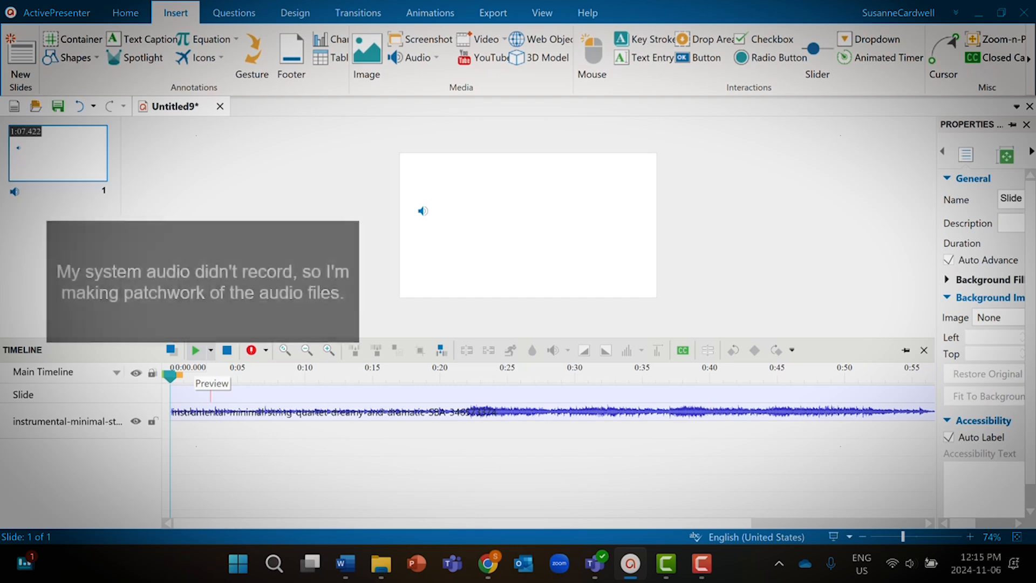
click(196, 350)
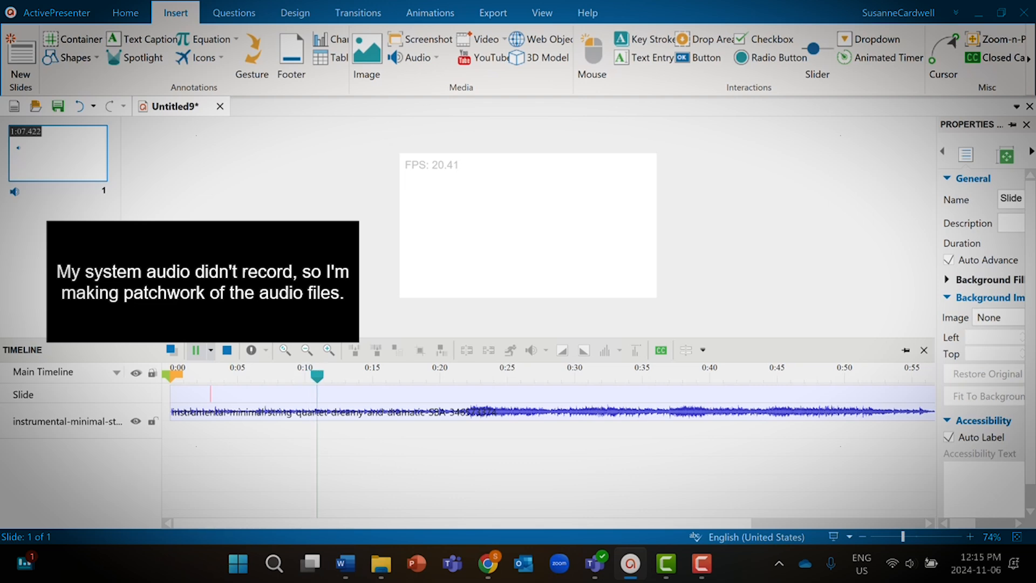
click(196, 350)
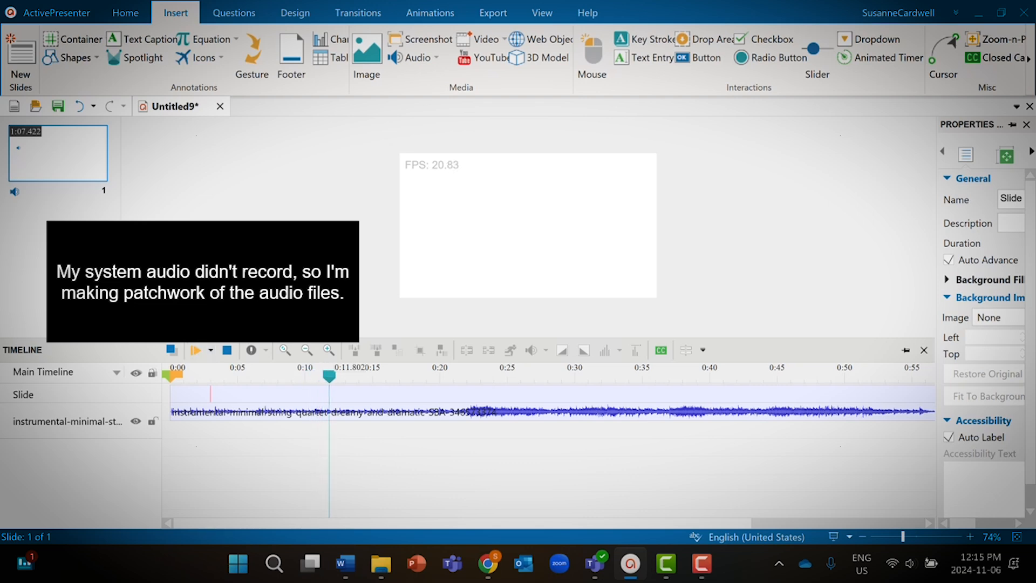
Split the audio track at about 10 seconds and delete the part after the split.
drag(330, 376, 306, 376)
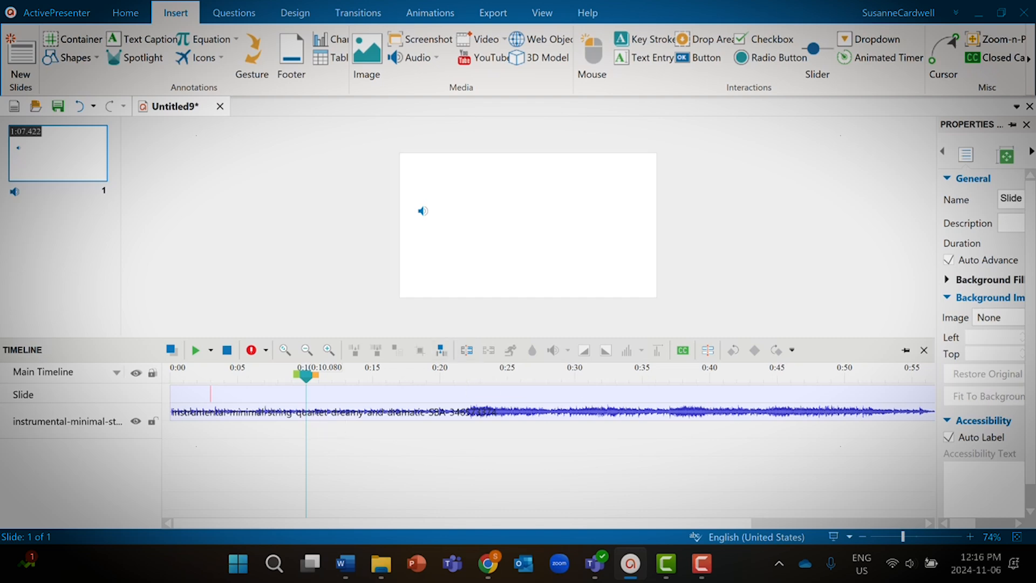
click(373, 412)
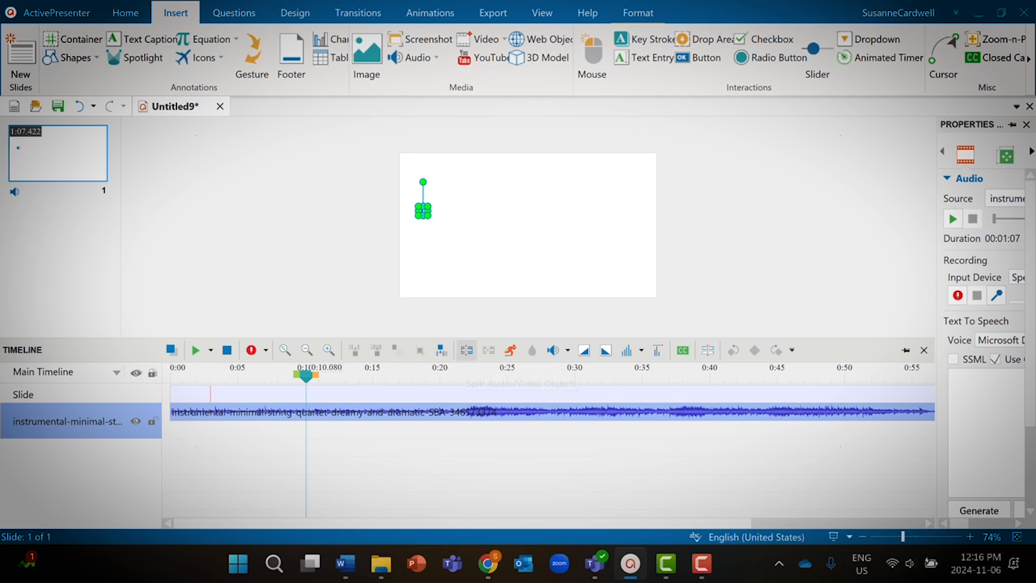
click(467, 350)
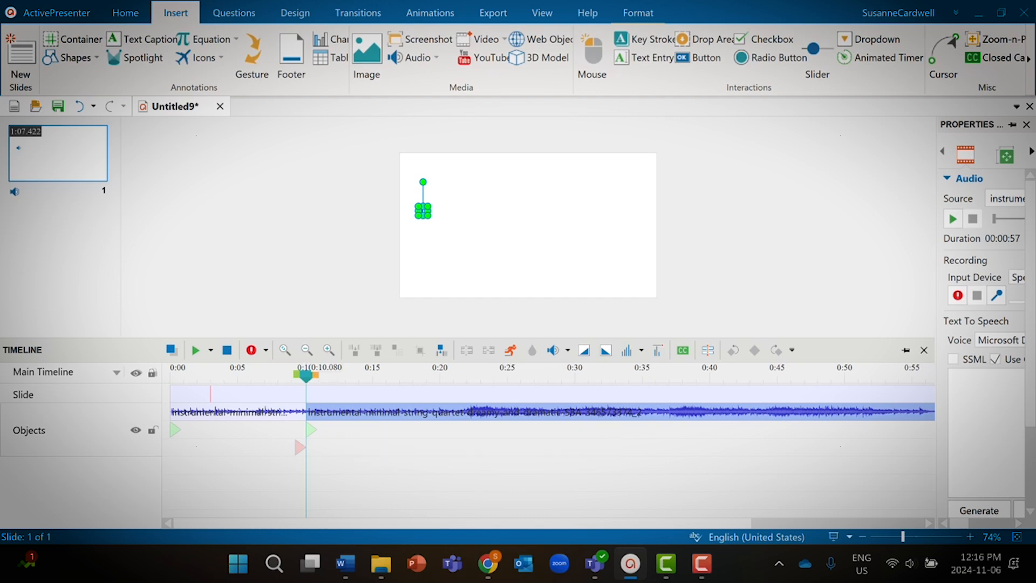
key(Delete)
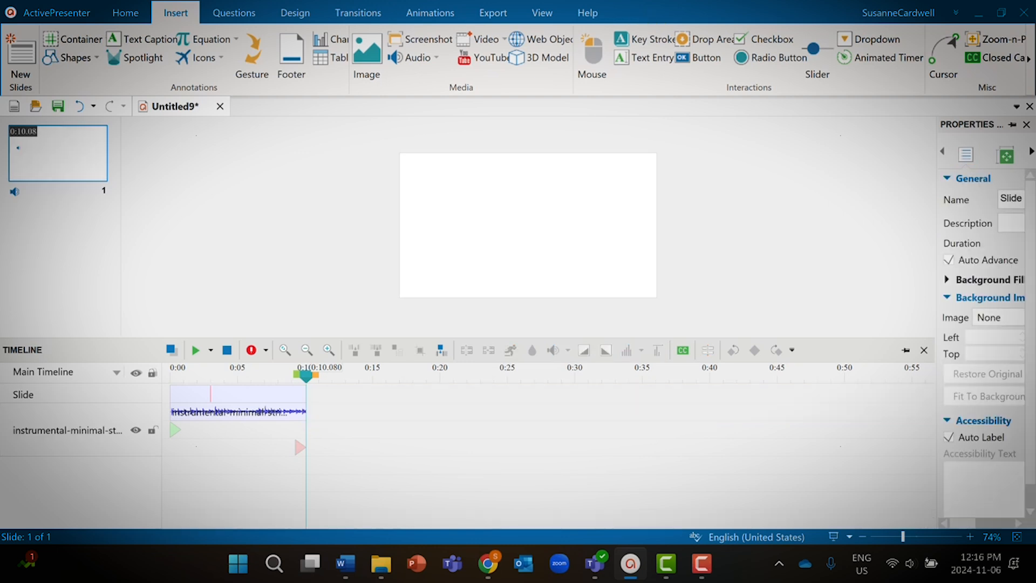
Preview the trimmed audio from the start and pause it at about 5 seconds.
drag(306, 377, 170, 377)
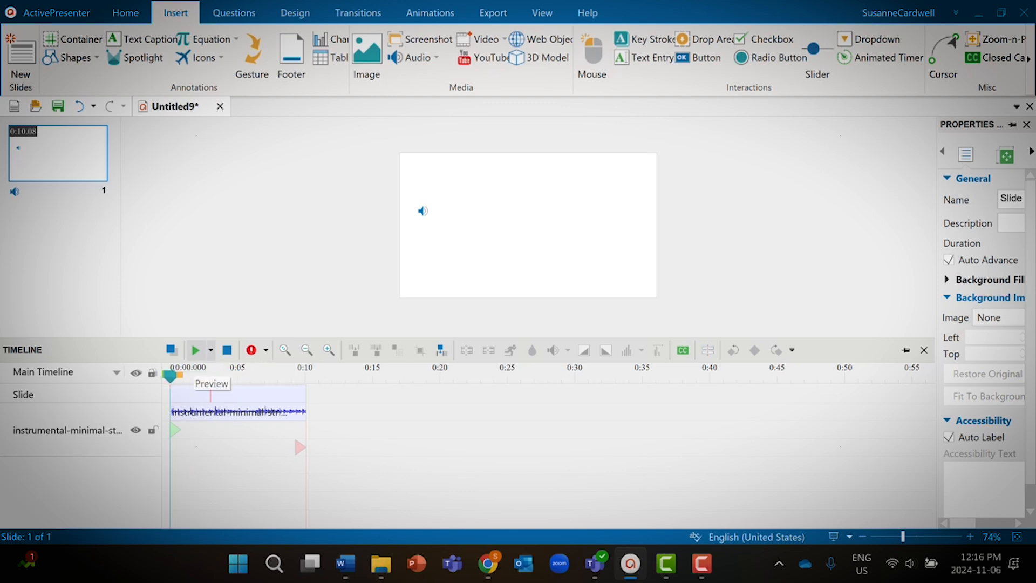
click(195, 350)
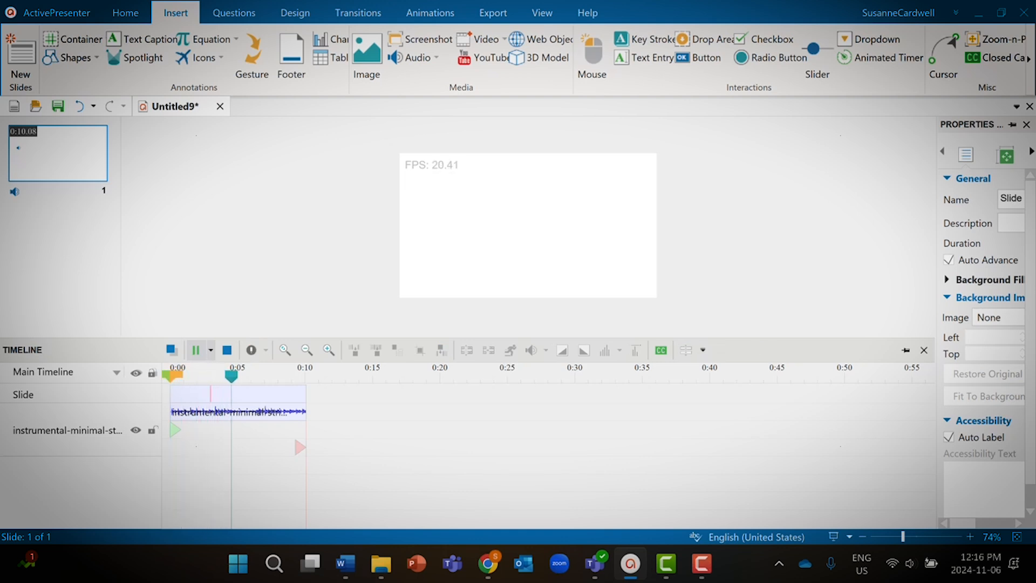
click(195, 350)
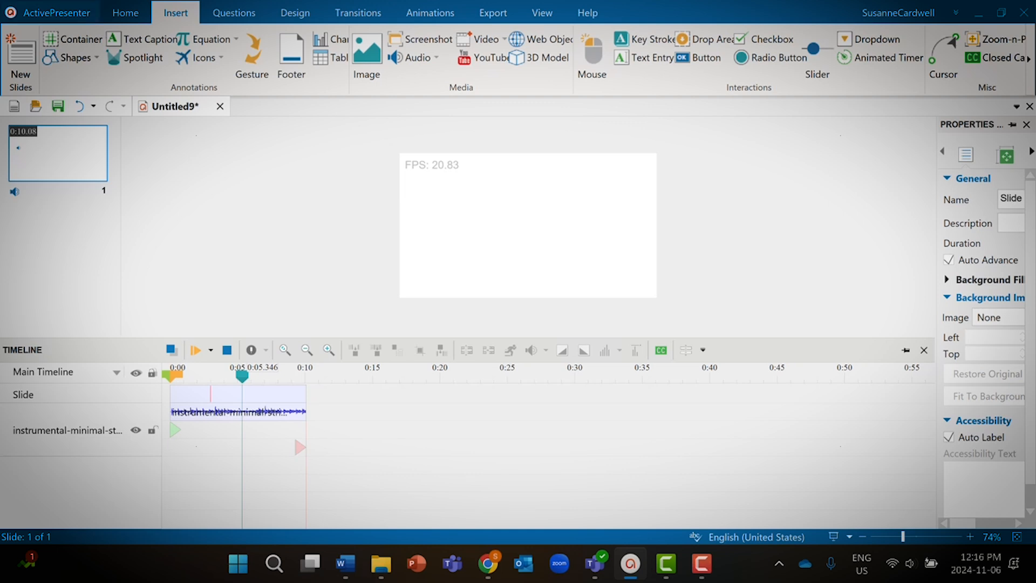
Start saving the project, choose the Desktop as its location and select the default file name without its extension.
click(56, 13)
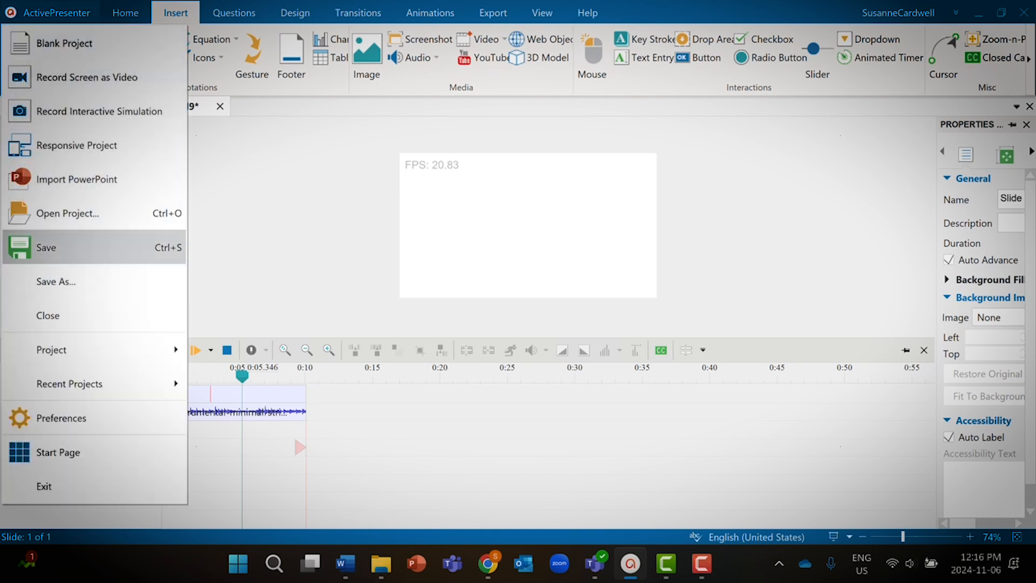
click(94, 248)
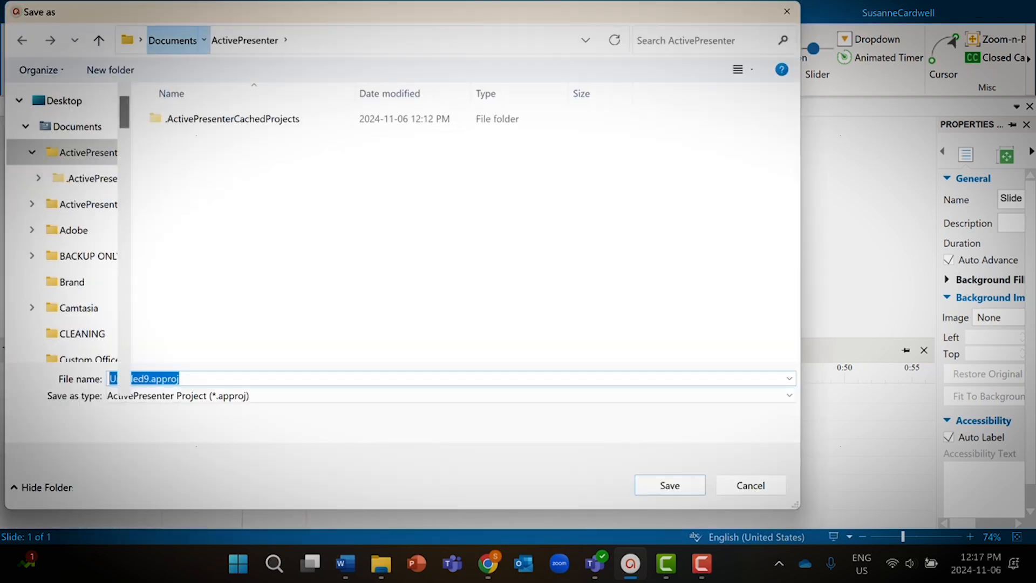
click(172, 40)
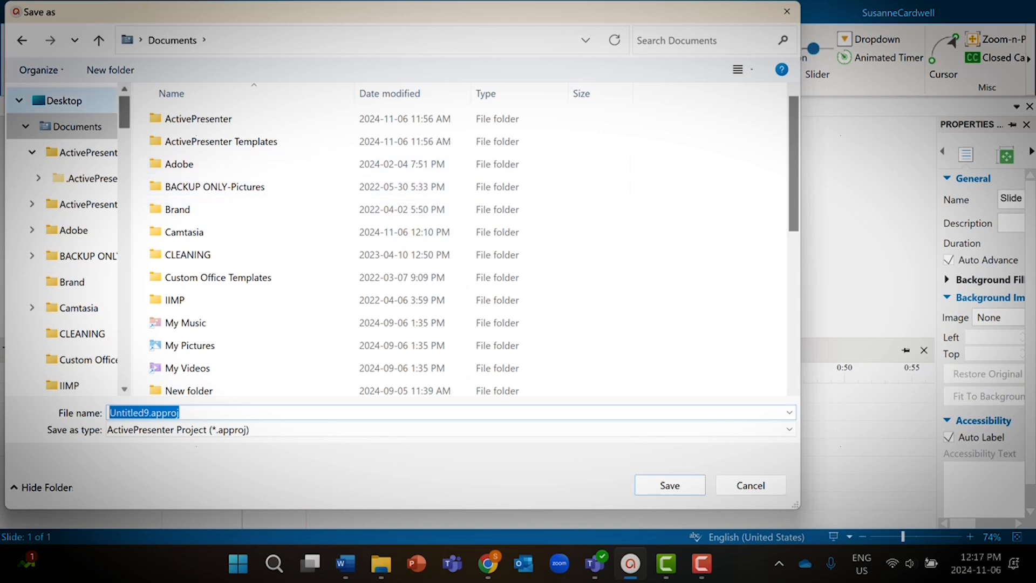
click(65, 101)
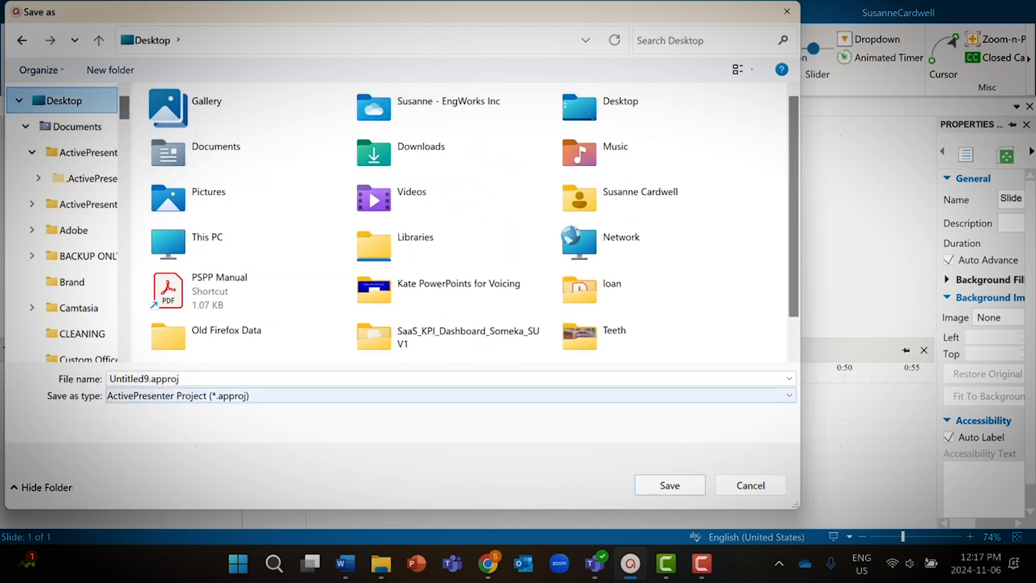
click(149, 378)
click(149, 377)
double_click(149, 378)
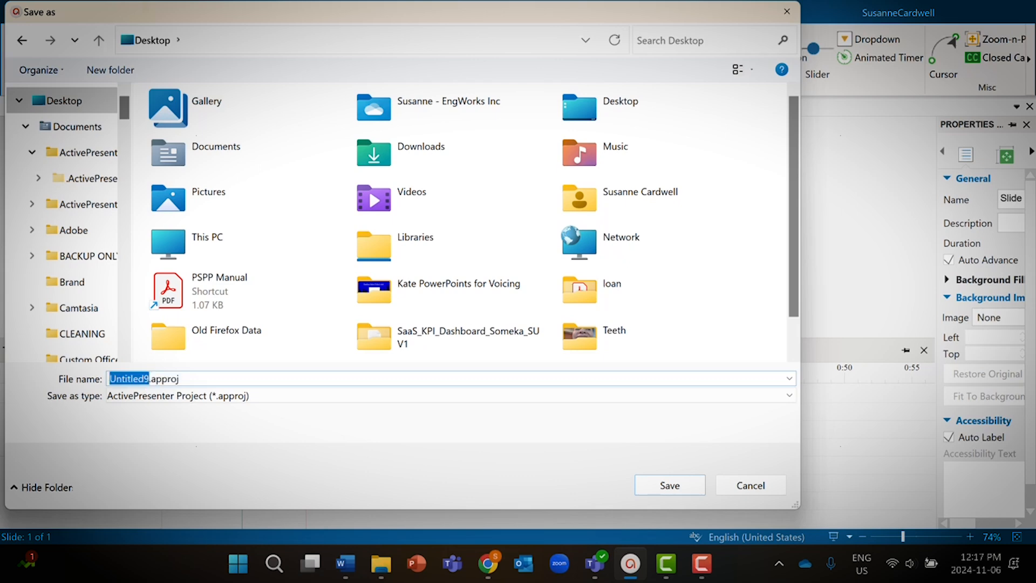
text(canv)
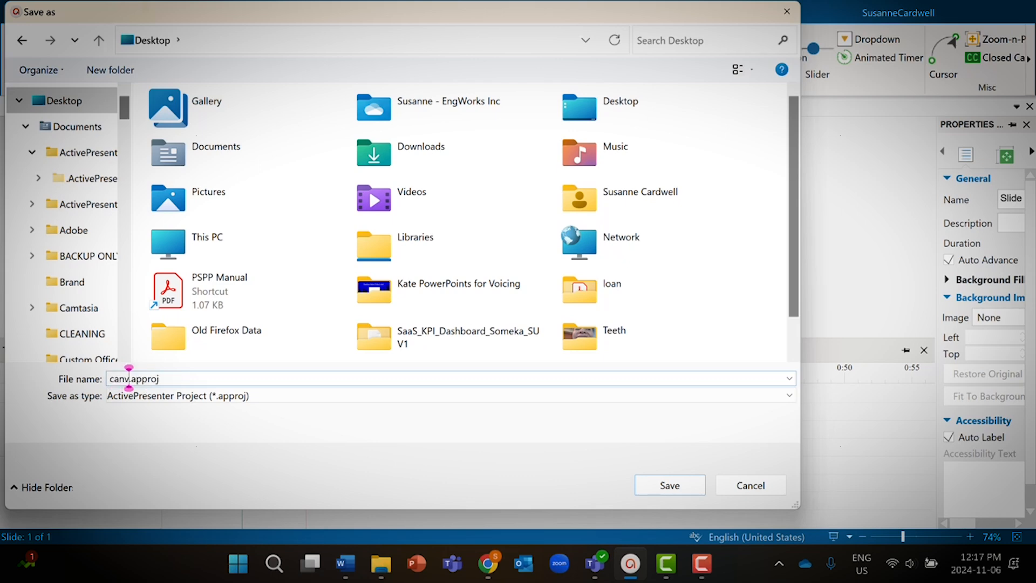
key(BackSpace)
key(BackSpace)
key(BackSpace)
key(BackSpace)
text(canva)
key(BackSpace)
key(BackSpace)
key(BackSpace)
key(BackSpace)
key(BackSpace)
Name the project file 2024-11-08.approj and save it.
text(2024-11--)
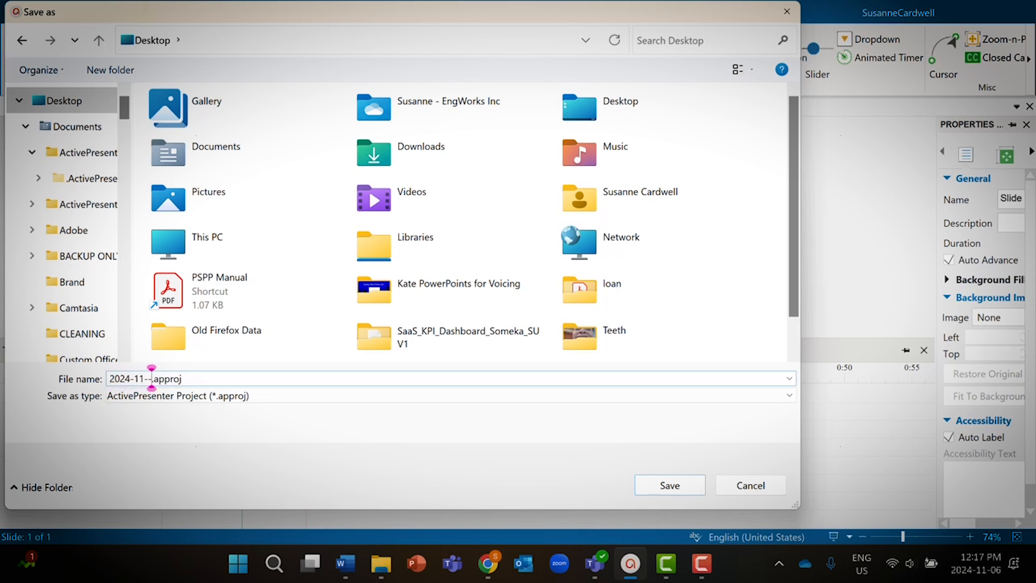
key(BackSpace)
text(08)
key(Return)
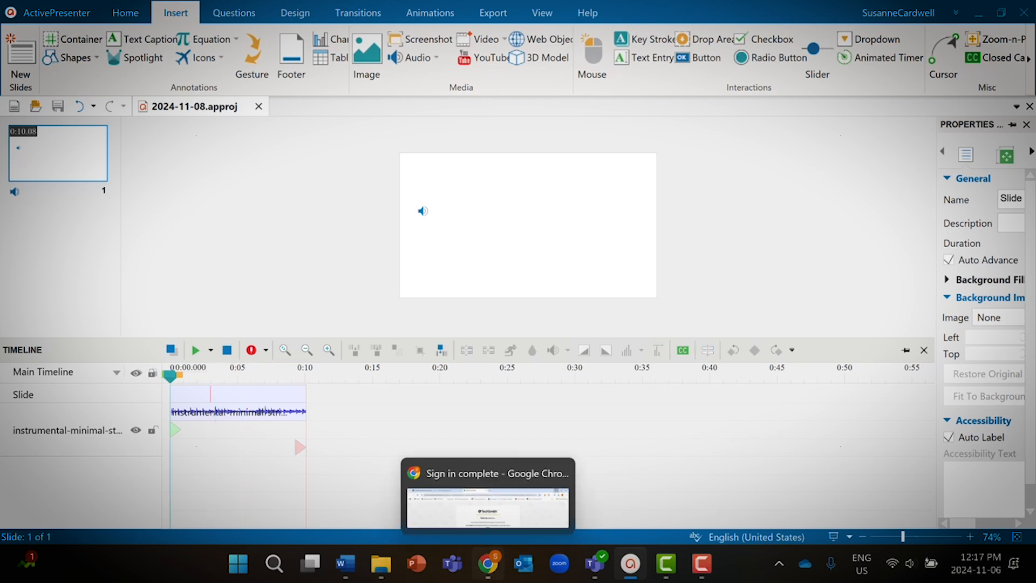
Switch to the Chrome window and select the web address in its Sign in complete tab.
click(487, 563)
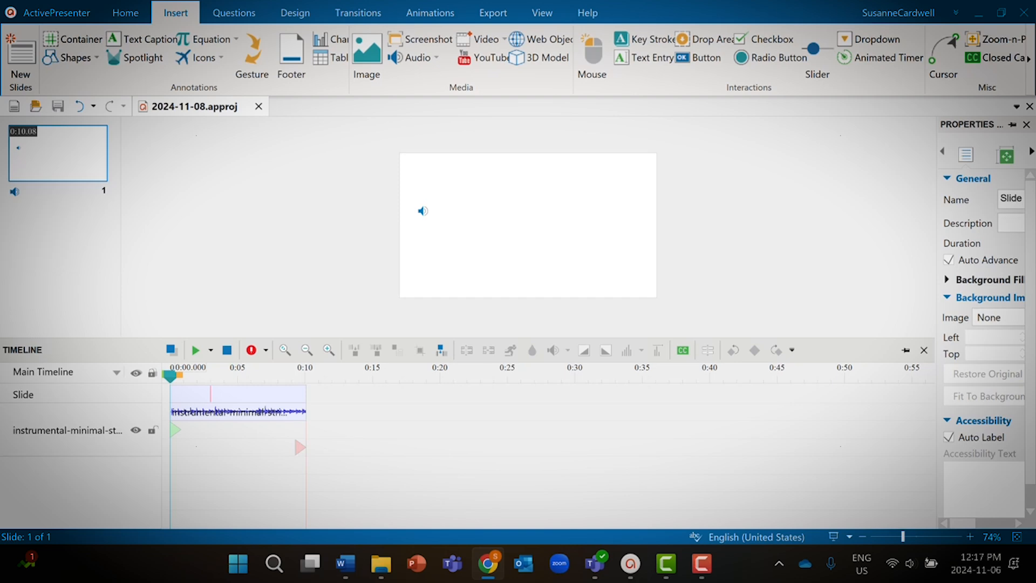
drag(1, 246, 497, 152)
click(898, 152)
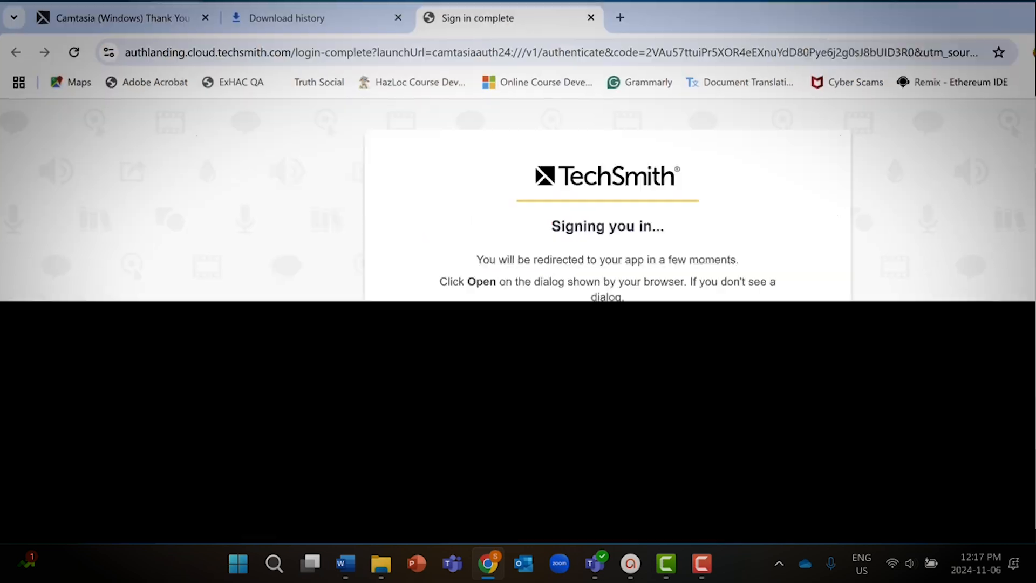
click(467, 51)
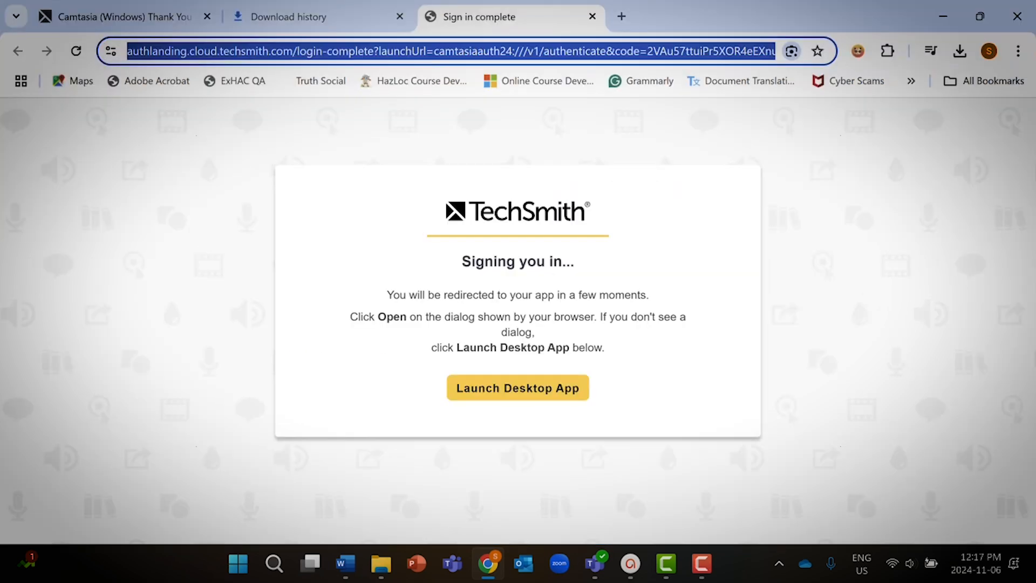
text(vcamva/)
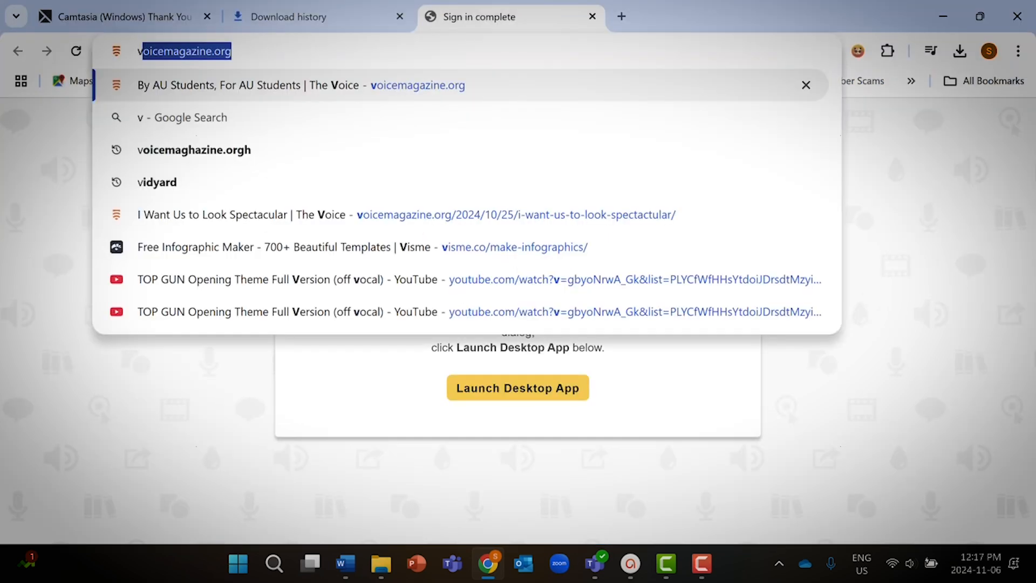
key(BackSpace)
key(BackSpace)
key(BackSpace)
key(BackSpace)
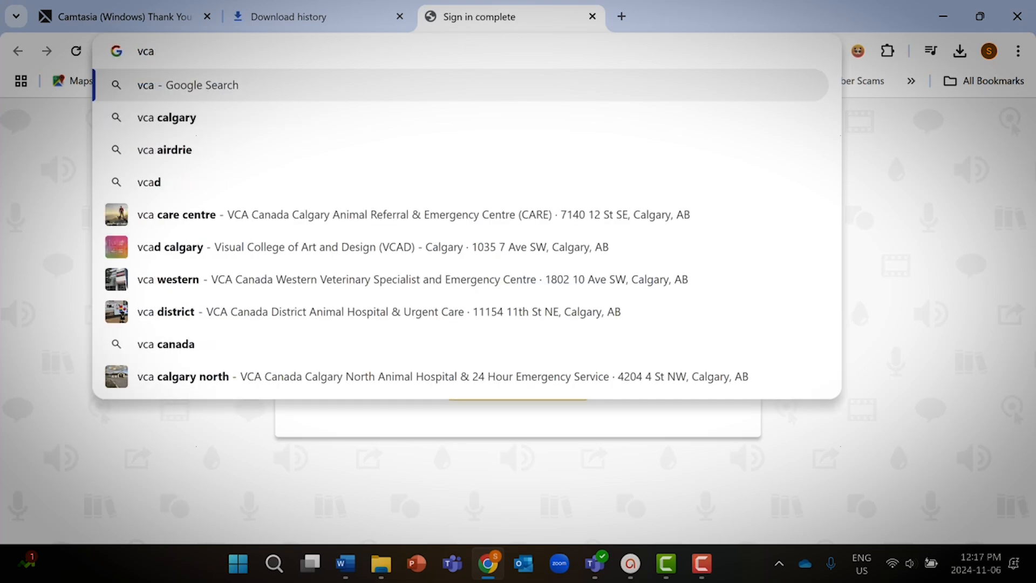
key(BackSpace)
key(BackSpace)
key(BackSpace)
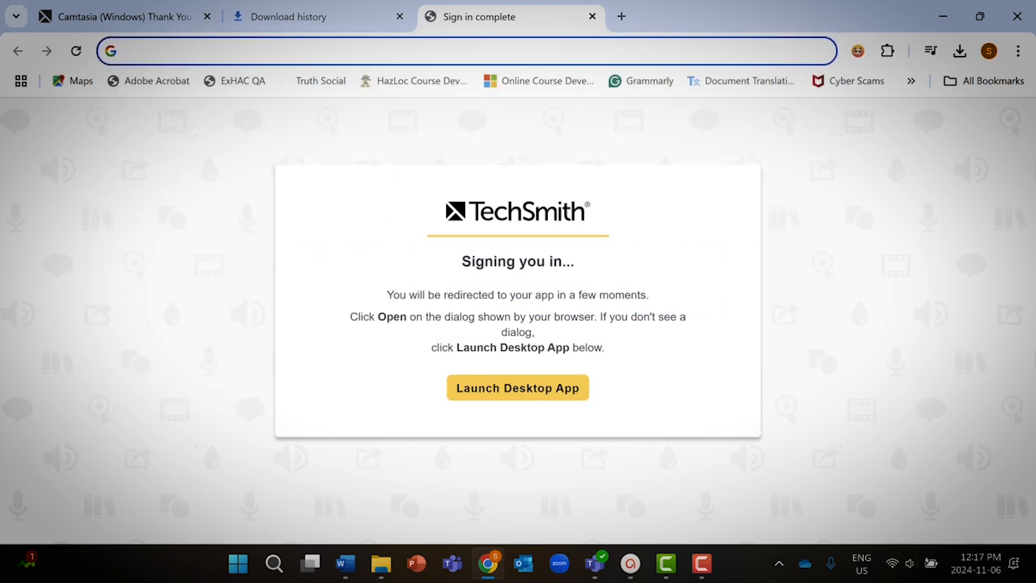
Load canva.com in the current browser tab.
text(camva.com)
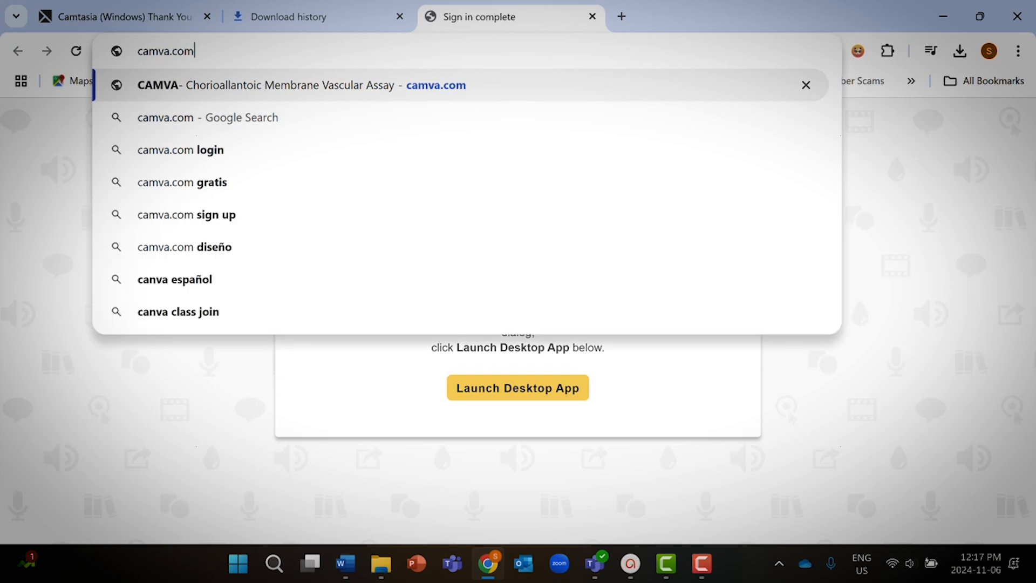
key(BackSpace)
key(BackSpace)
key(BackSpace)
key(BackSpace)
key(BackSpace)
key(BackSpace)
key(BackSpace)
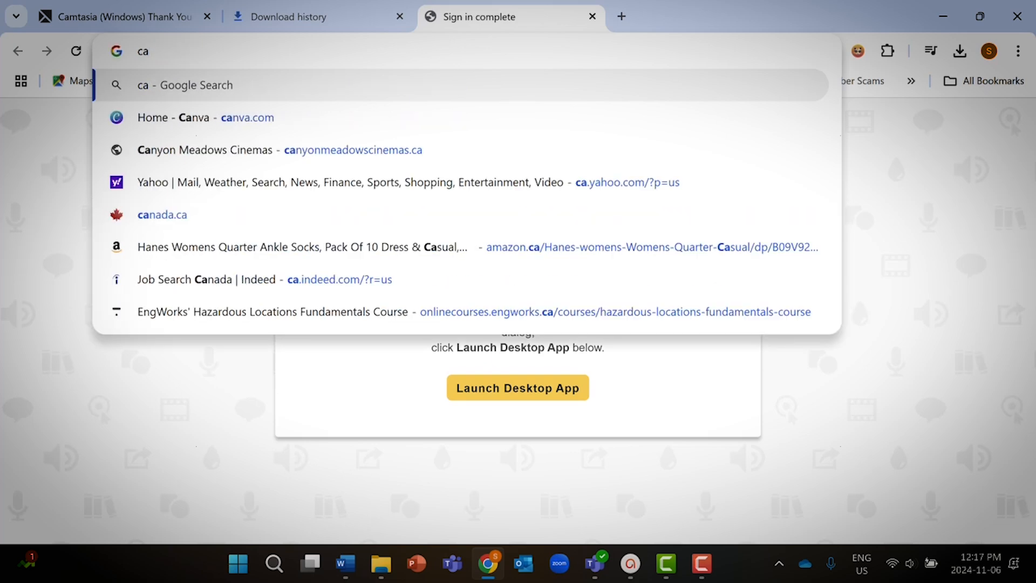
text(nva.com)
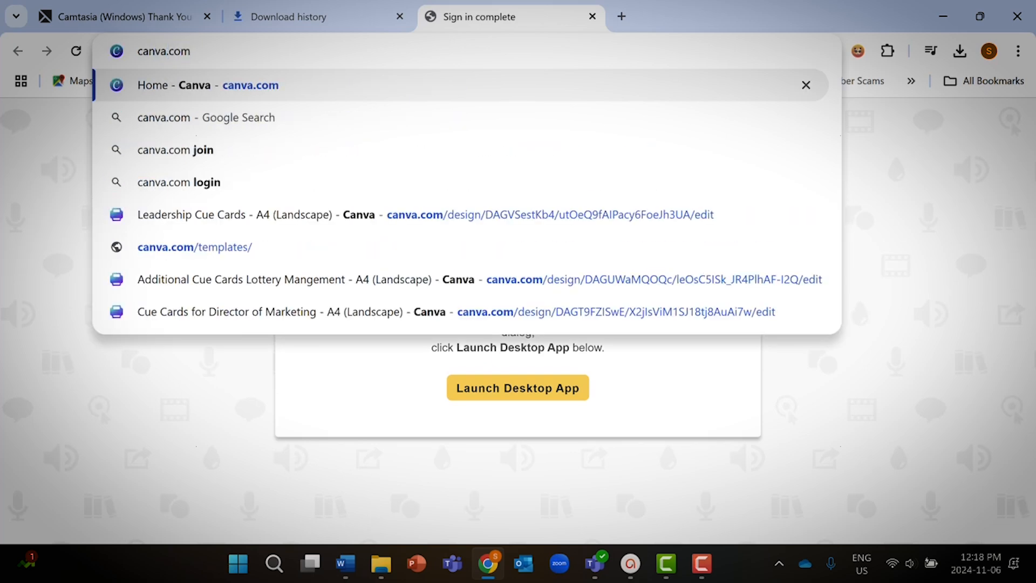
key(Return)
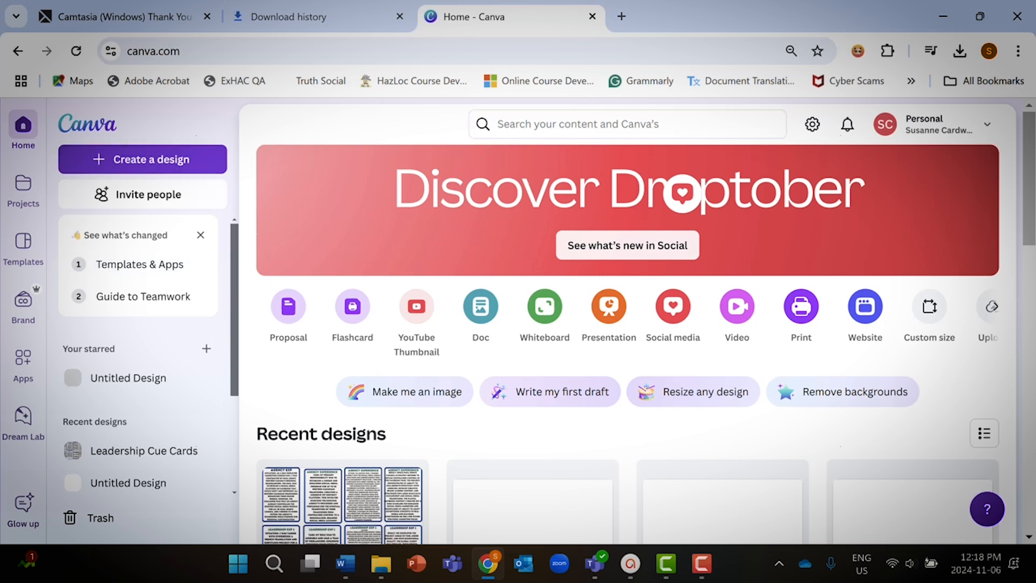
Create a new blank design with a custom size of 1920 × 1080 px.
click(142, 159)
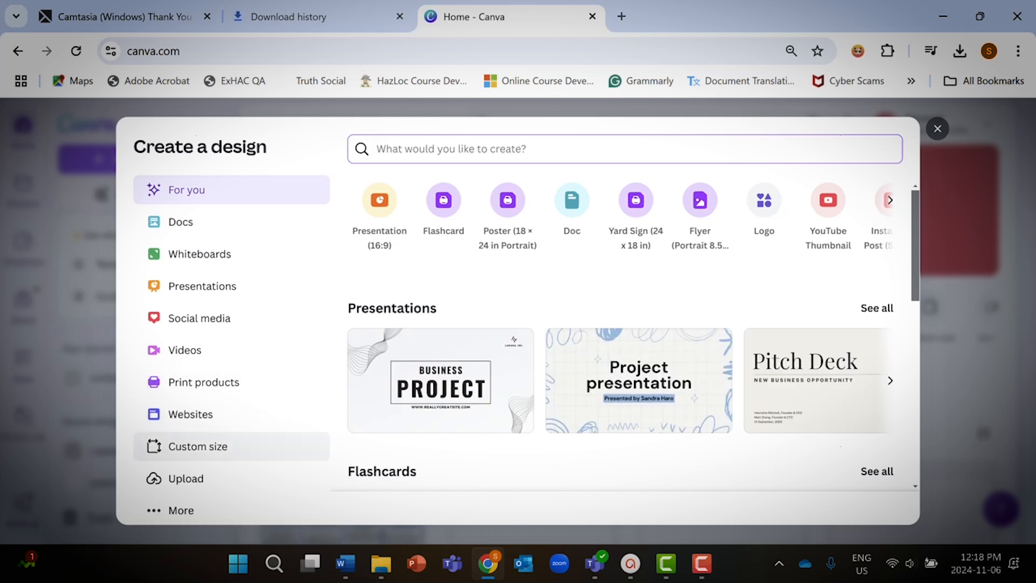
click(198, 446)
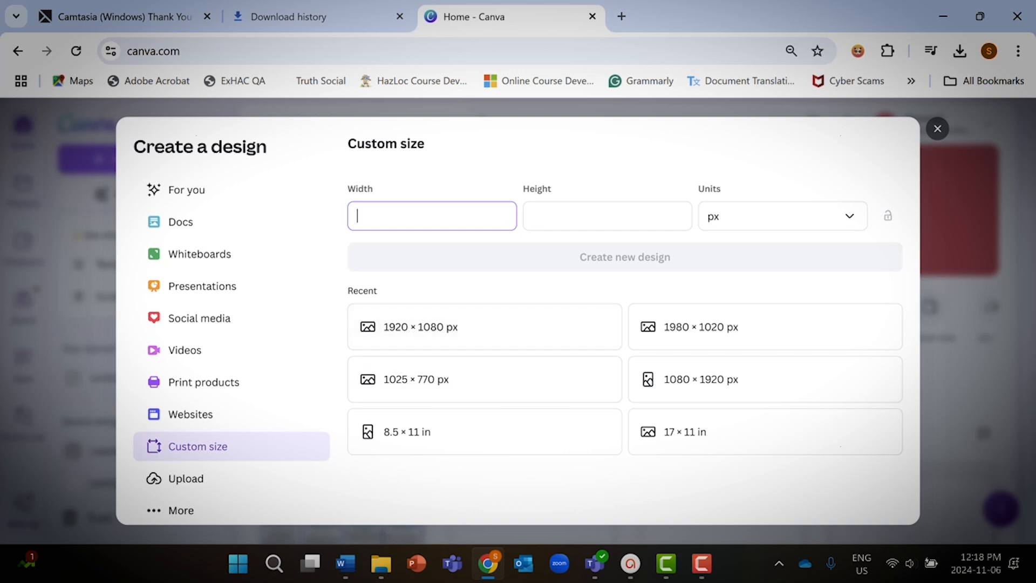
text(1920)
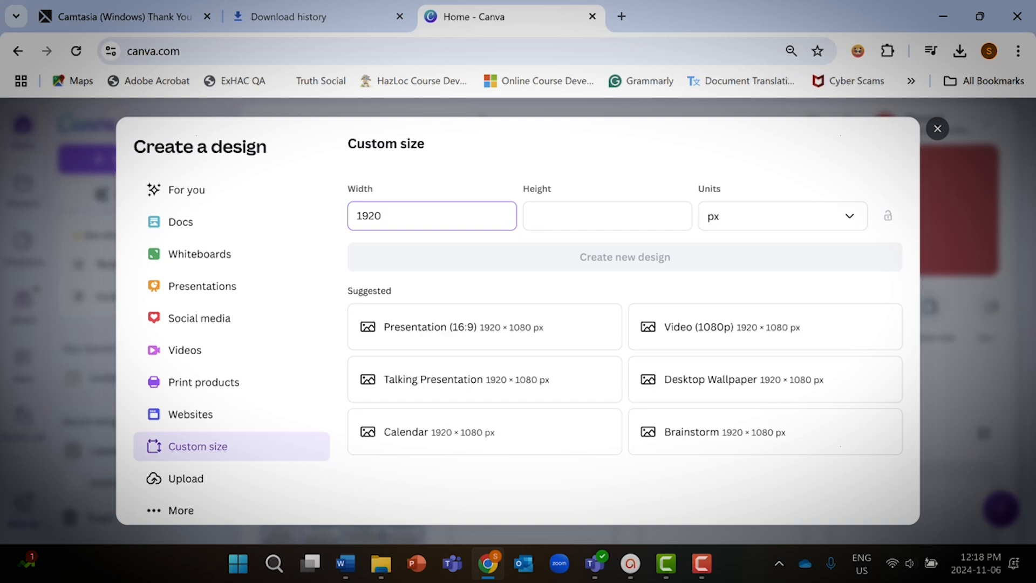
click(607, 215)
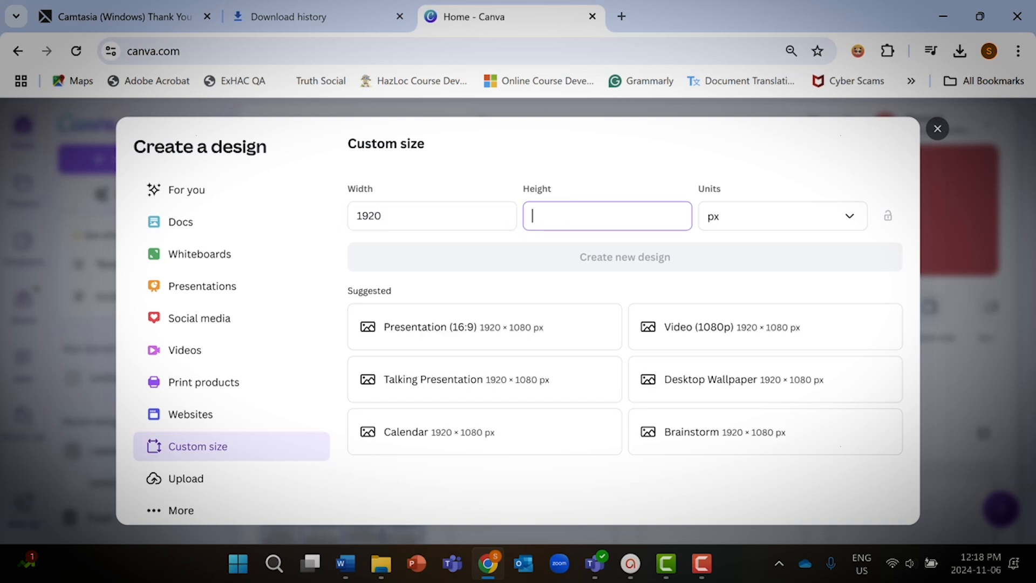
text(10)
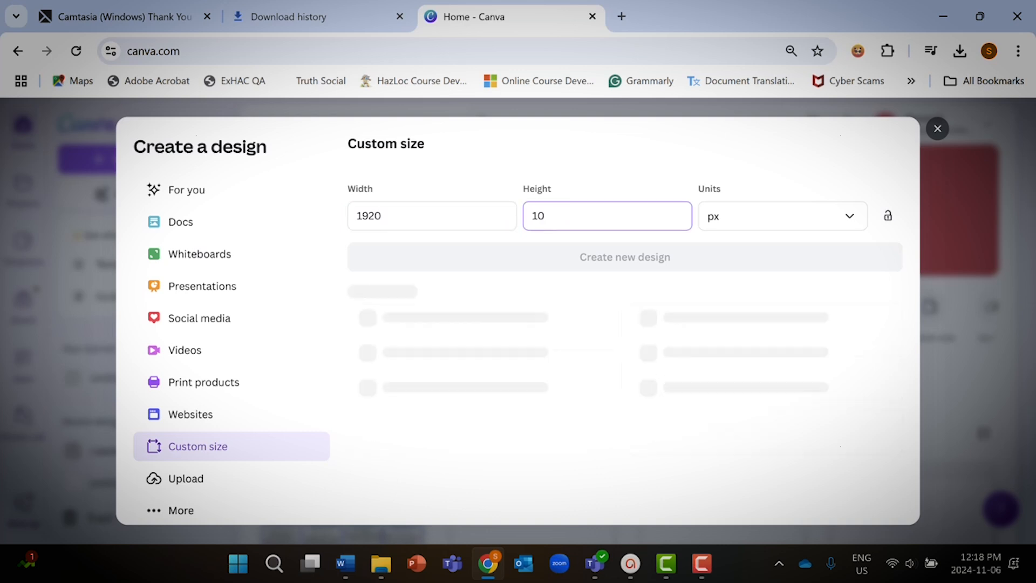
text(80)
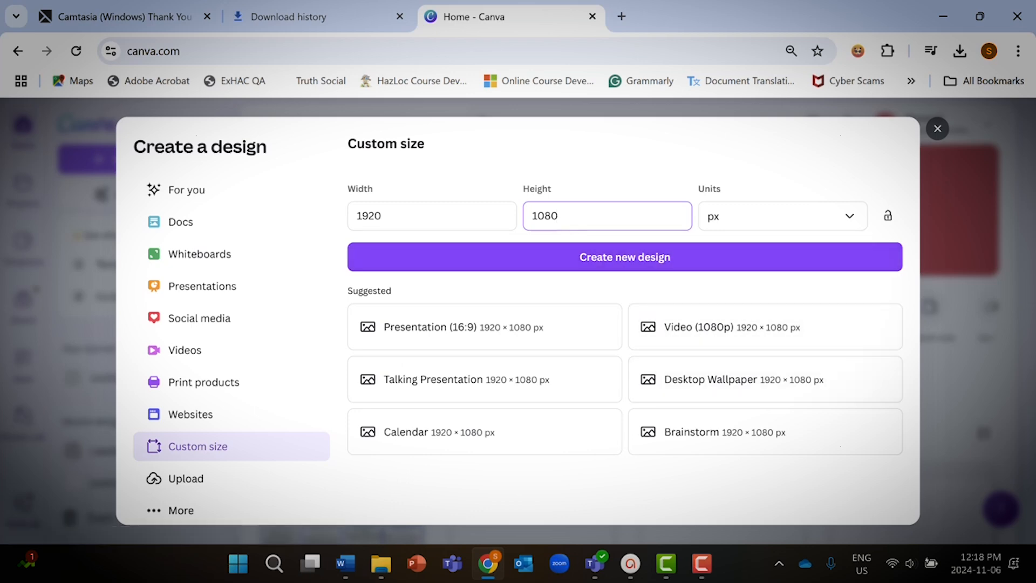
click(624, 257)
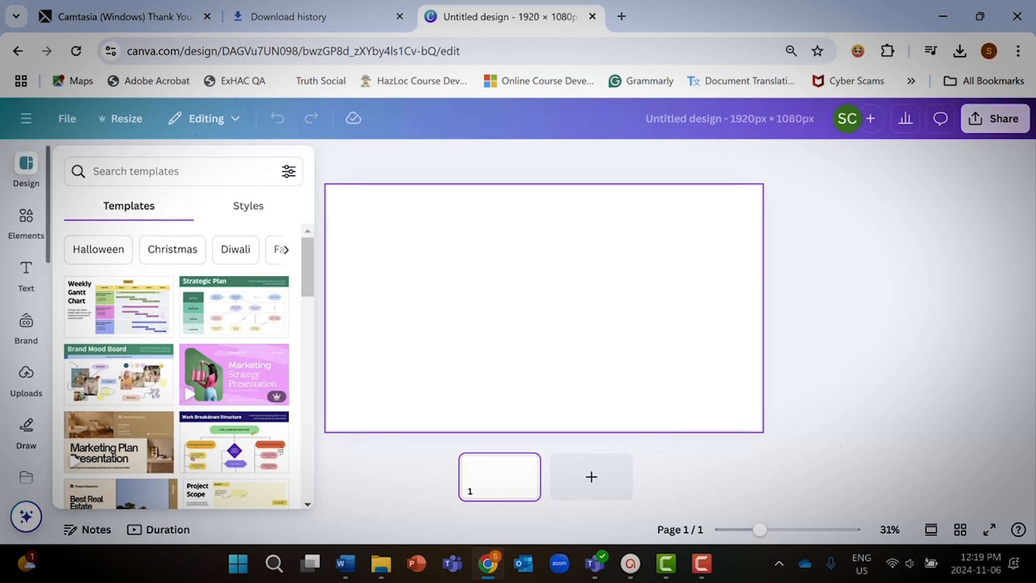
Search the stock video library for "heaven".
scroll(26, 270, down, 1)
scroll(26, 272, down, 4)
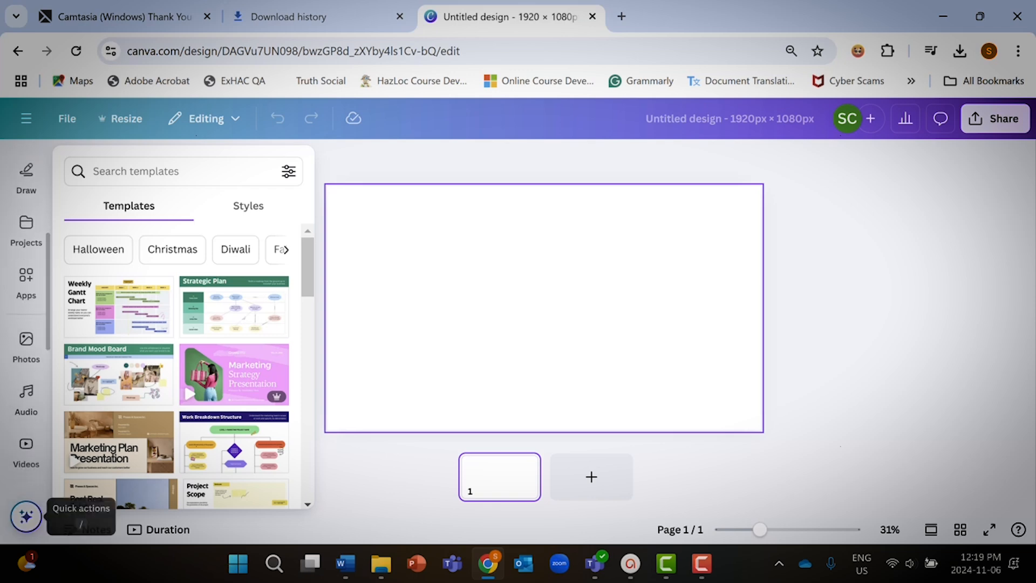
click(26, 449)
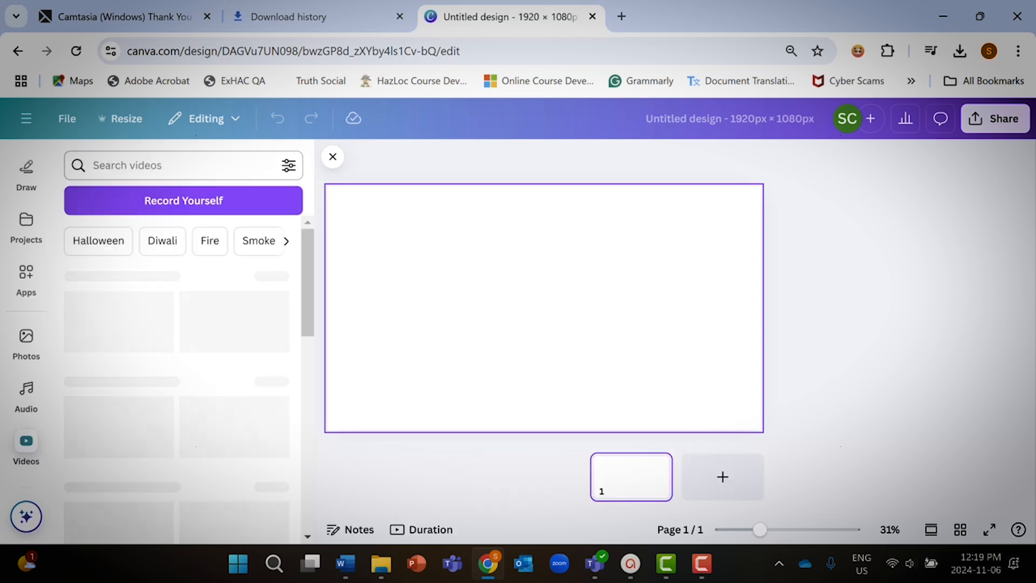
click(162, 166)
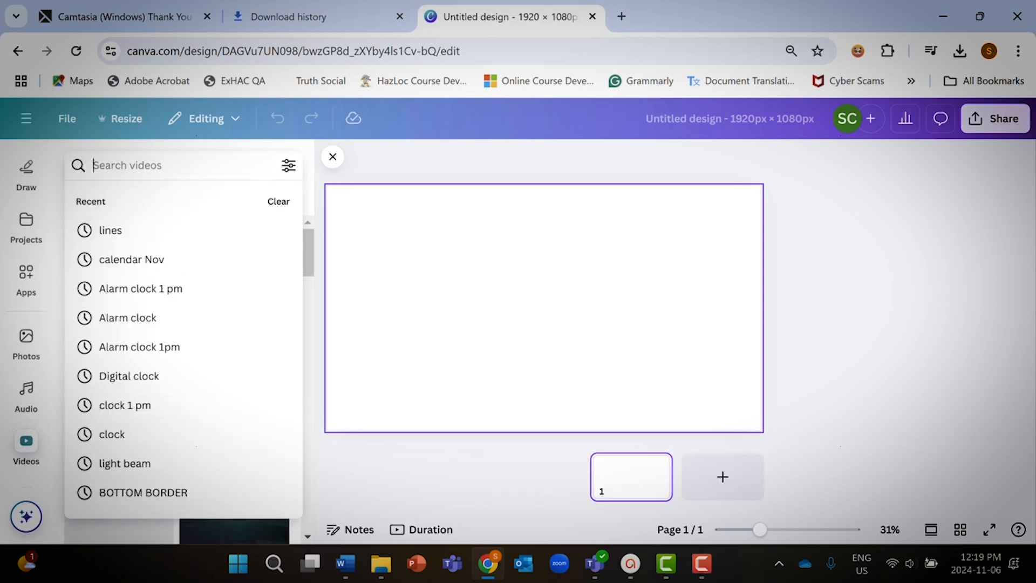
text(heaven)
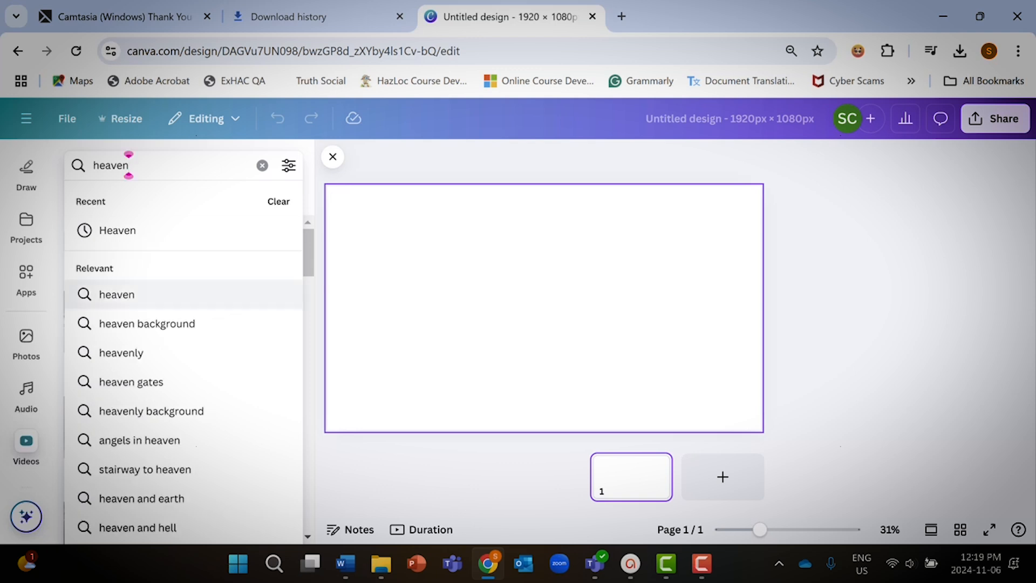
key(Return)
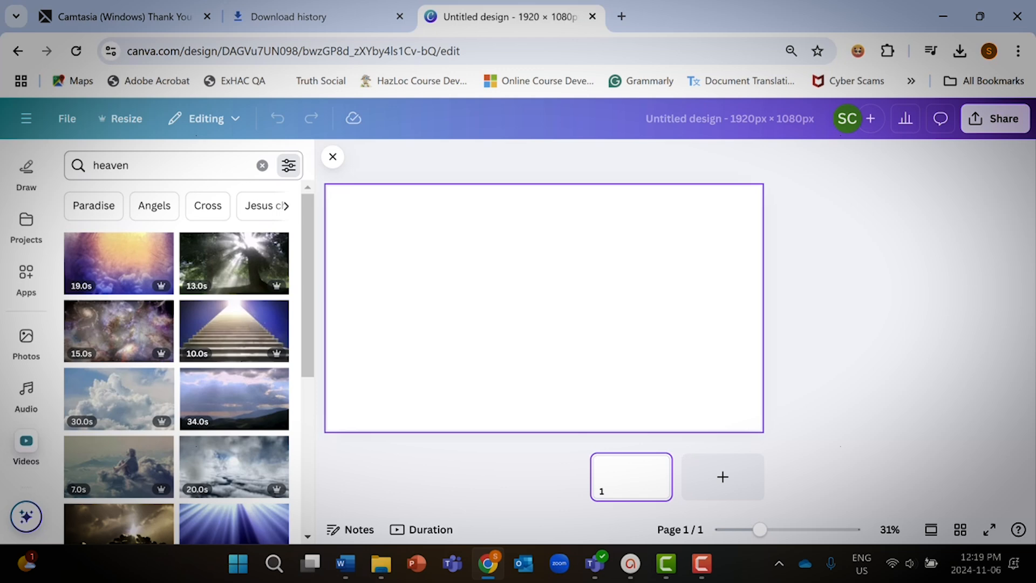
Filter the heaven video results by the color black.
click(289, 165)
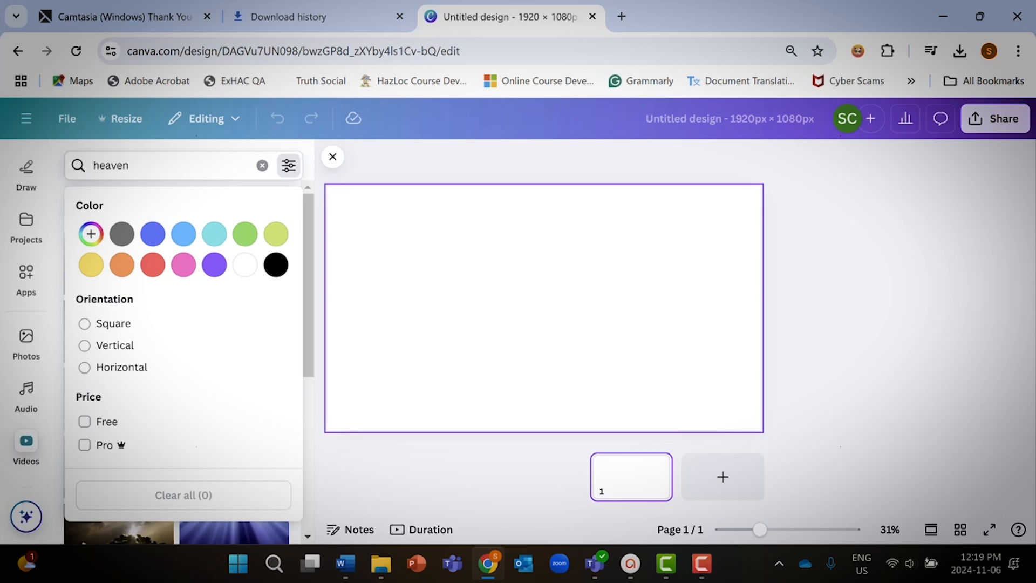
click(275, 264)
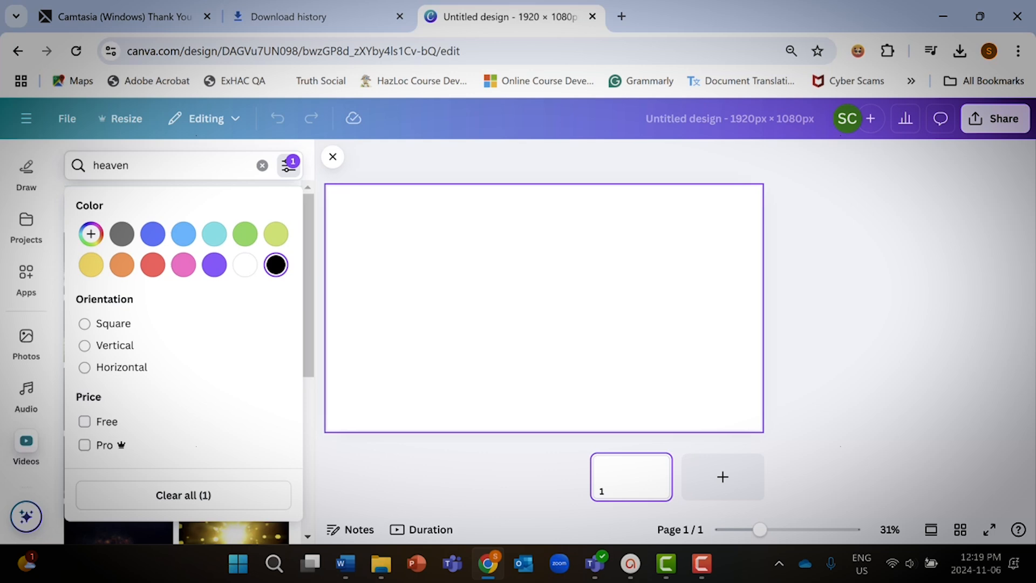
click(399, 167)
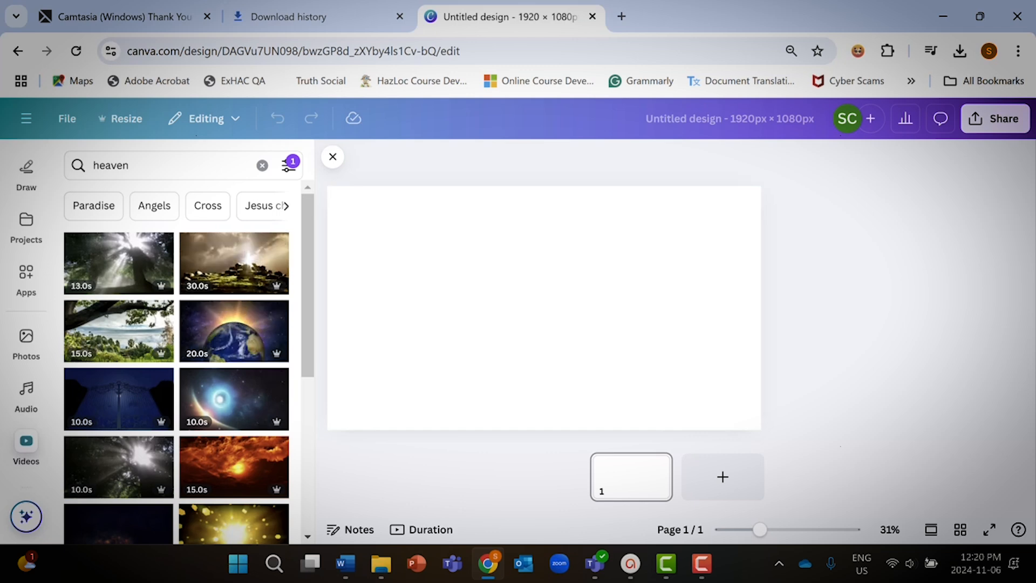
Try the 30-second fiery cloud video as the background of page 1 and remove it.
scroll(307, 286, down, 3)
scroll(118, 388, down, 2)
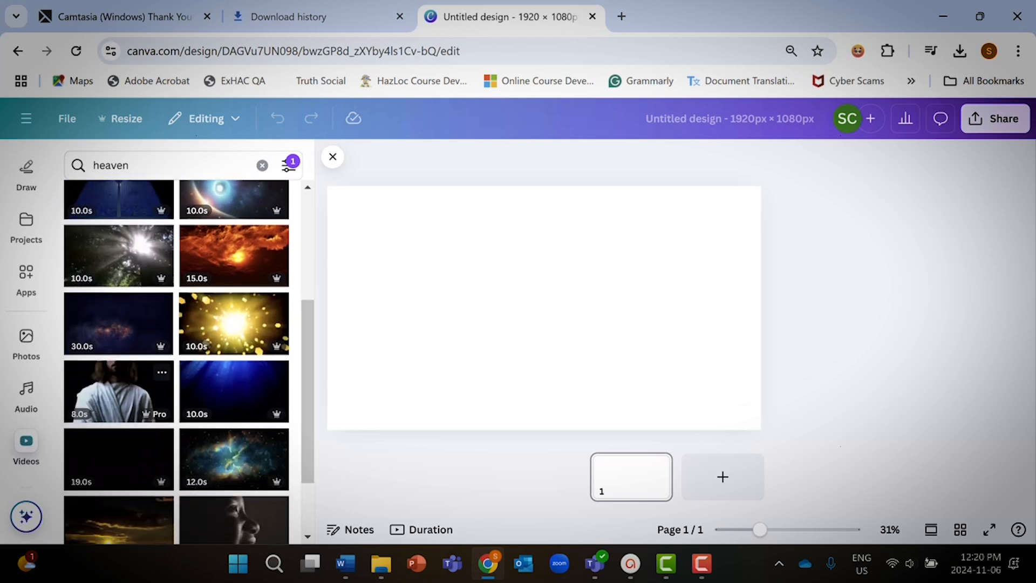
scroll(176, 362, down, 4)
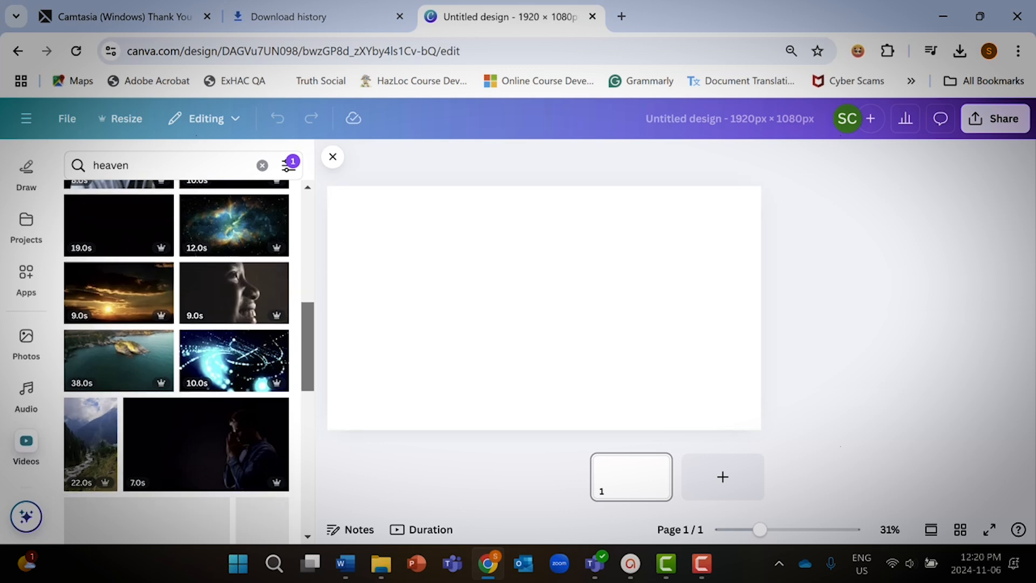
scroll(177, 361, down, 2)
scroll(177, 361, down, 5)
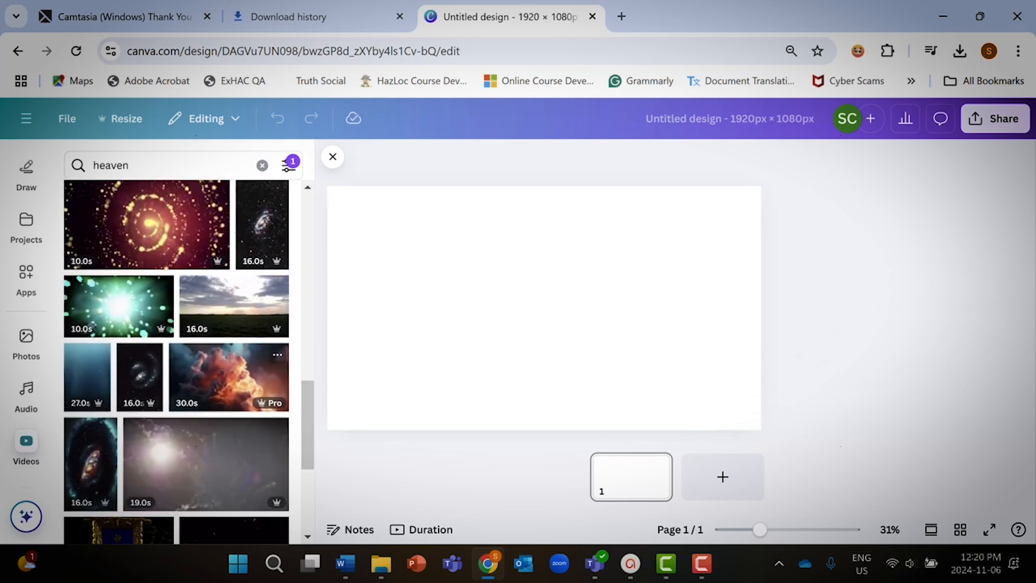
drag(229, 377, 506, 309)
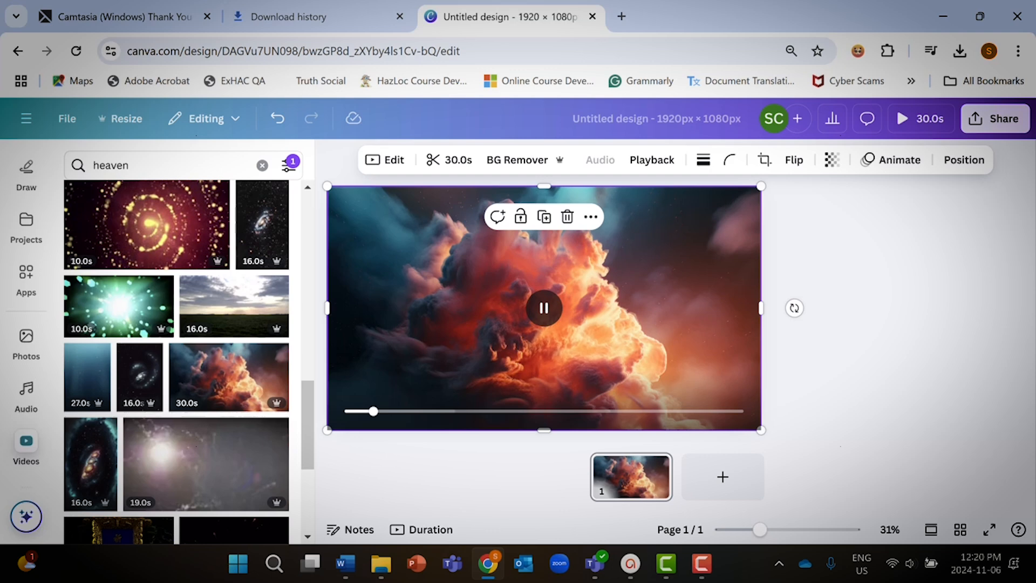
click(543, 308)
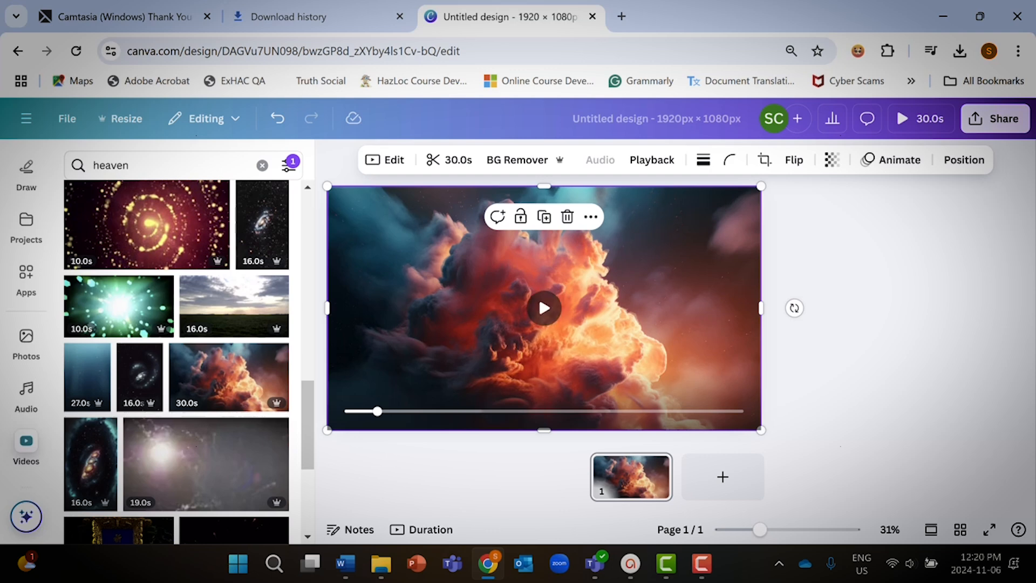
key(Delete)
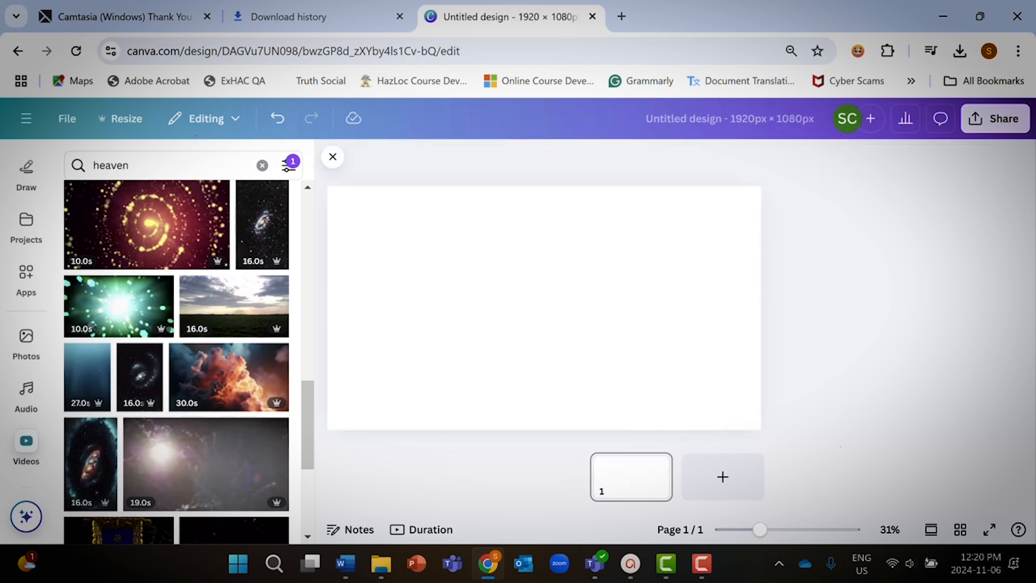
Place the 10-second red and gold spiral video on page 1, enlarge it to about 2,205 × 1,245 to cover the page and shift it slightly left.
drag(145, 223, 483, 261)
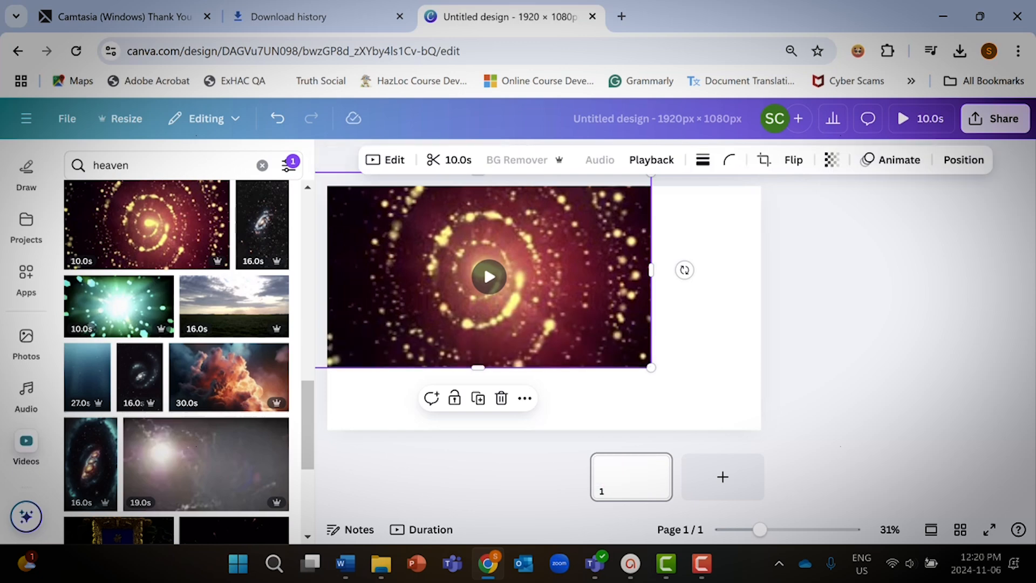
drag(651, 367, 803, 444)
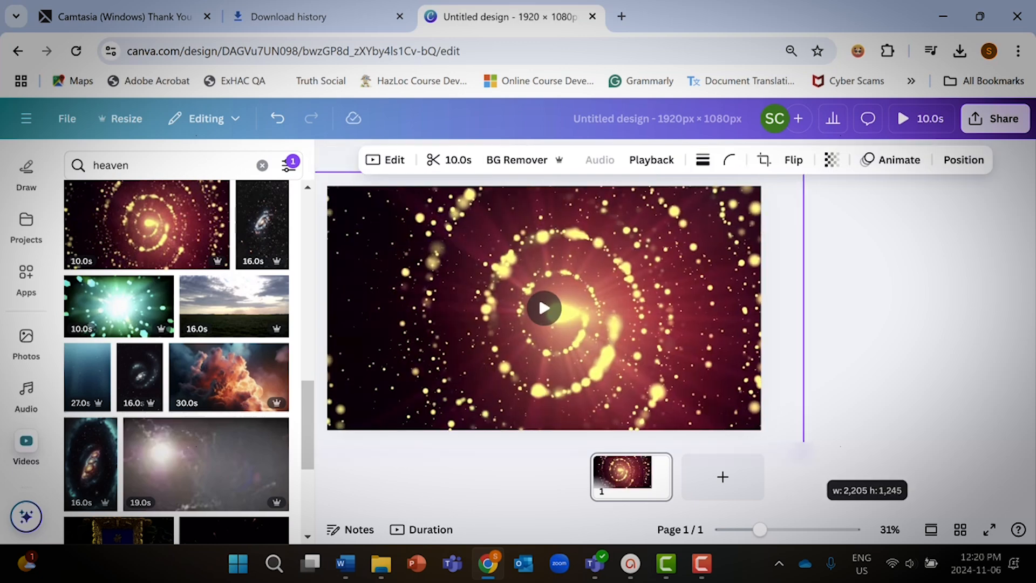
click(542, 305)
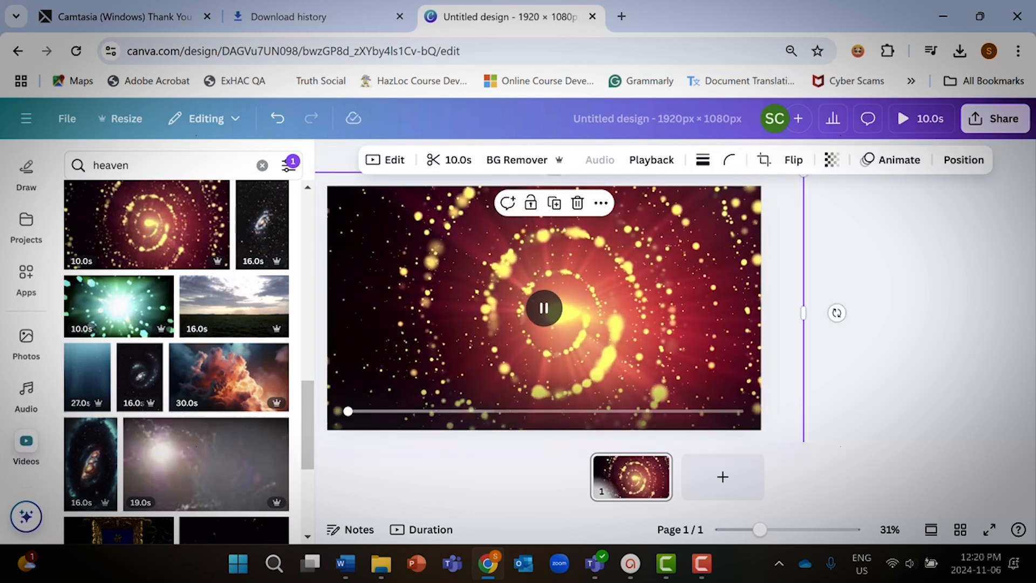
click(544, 308)
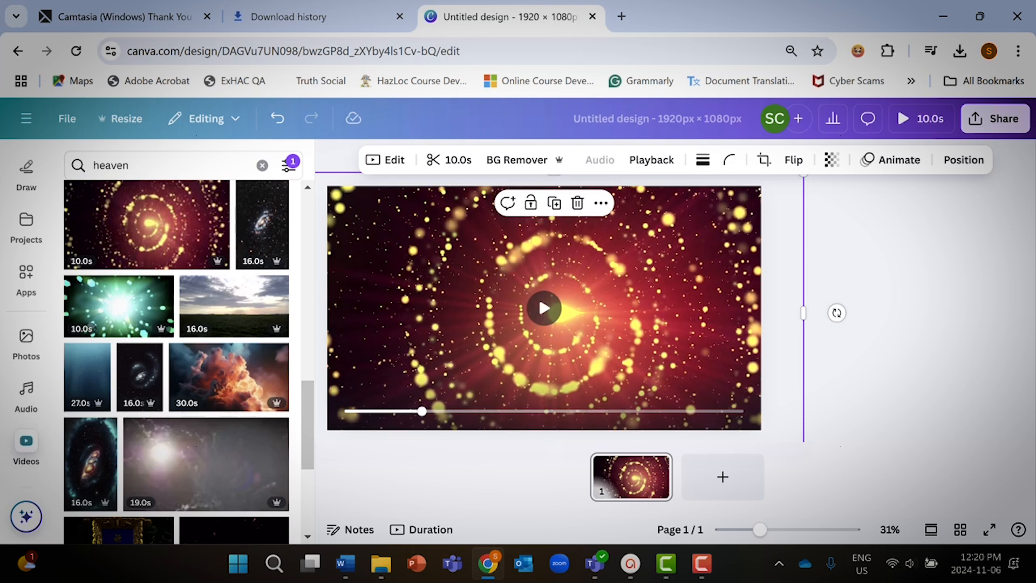
drag(636, 372, 615, 372)
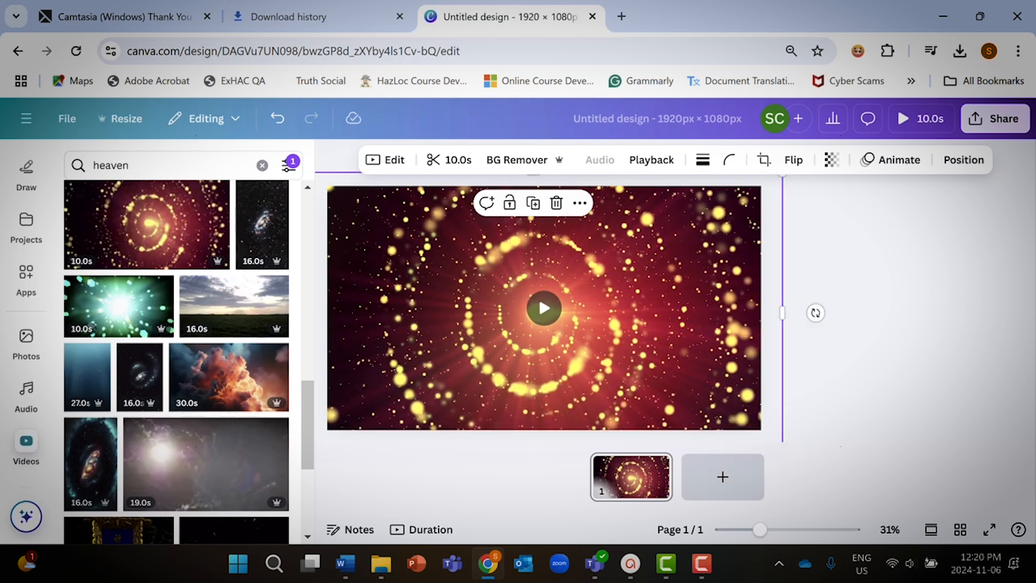
Add page 2 with the 8-second white-robed figure video and page 3 with the 9-second smiling face video, each filling its page.
click(722, 476)
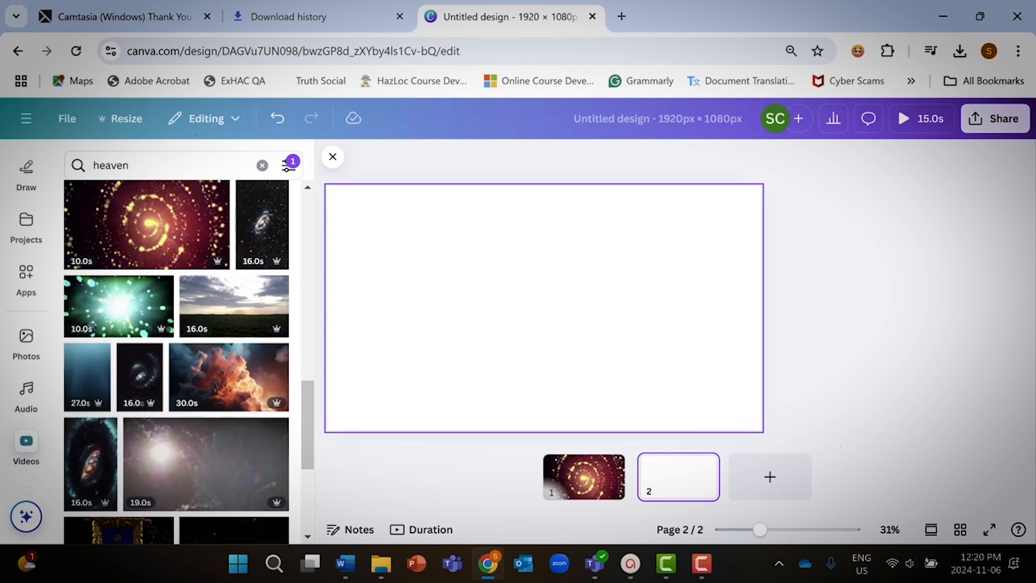
scroll(177, 361, up, 10)
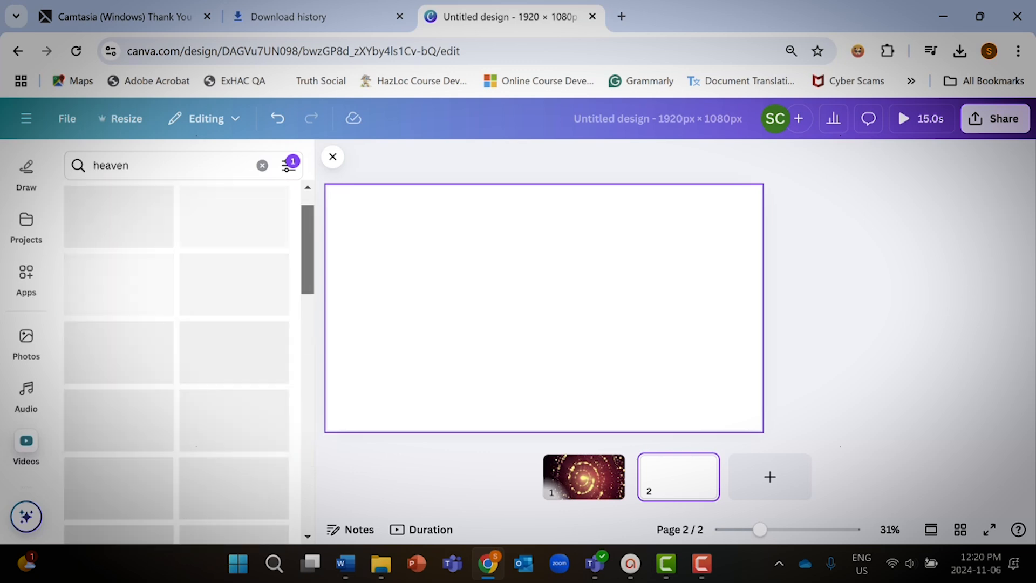
scroll(176, 362, down, 3)
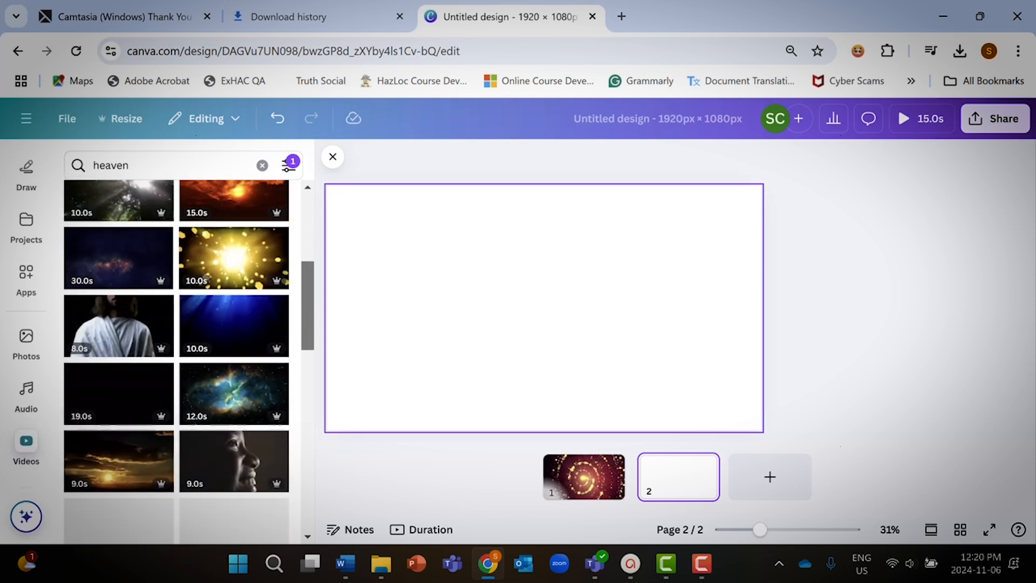
drag(118, 325, 488, 281)
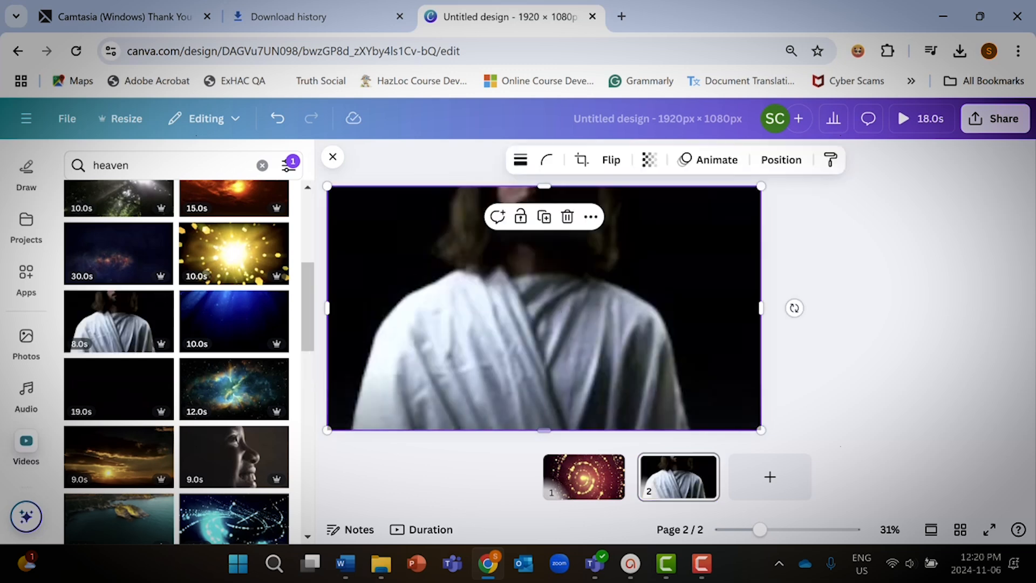
click(770, 477)
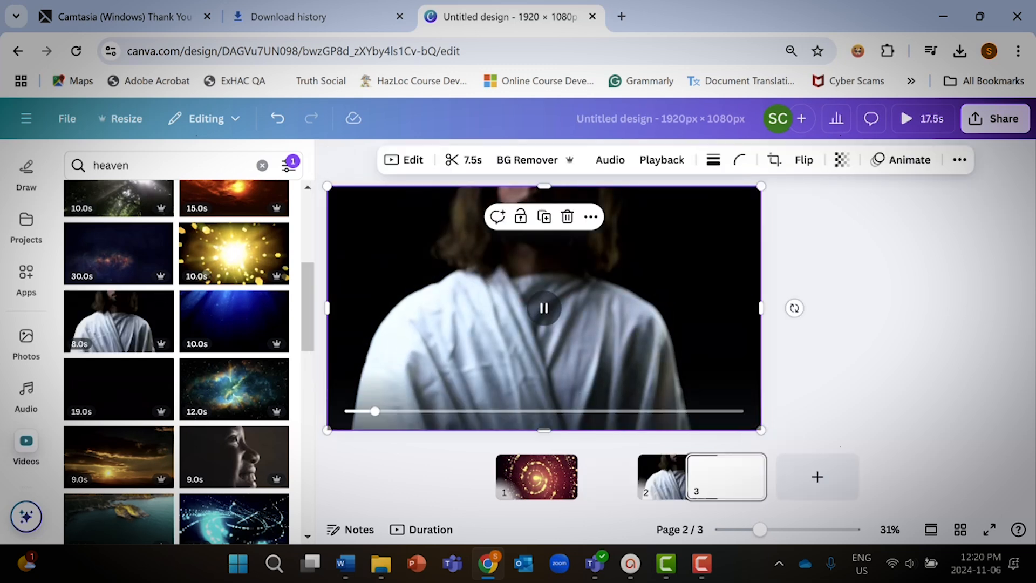
drag(253, 459, 544, 292)
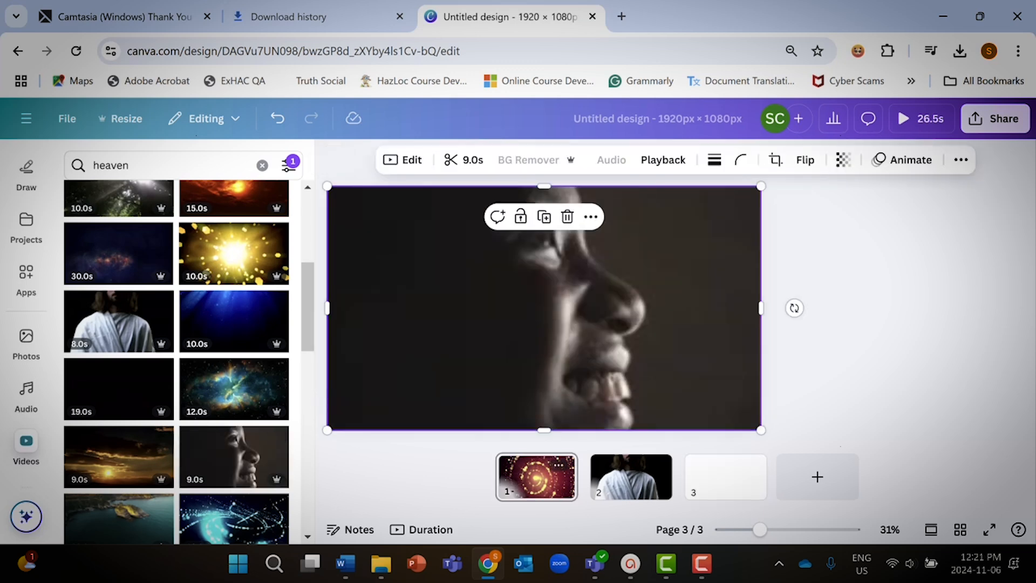
Open the complete filter collection for the red and gold spiral video on page 1.
click(536, 477)
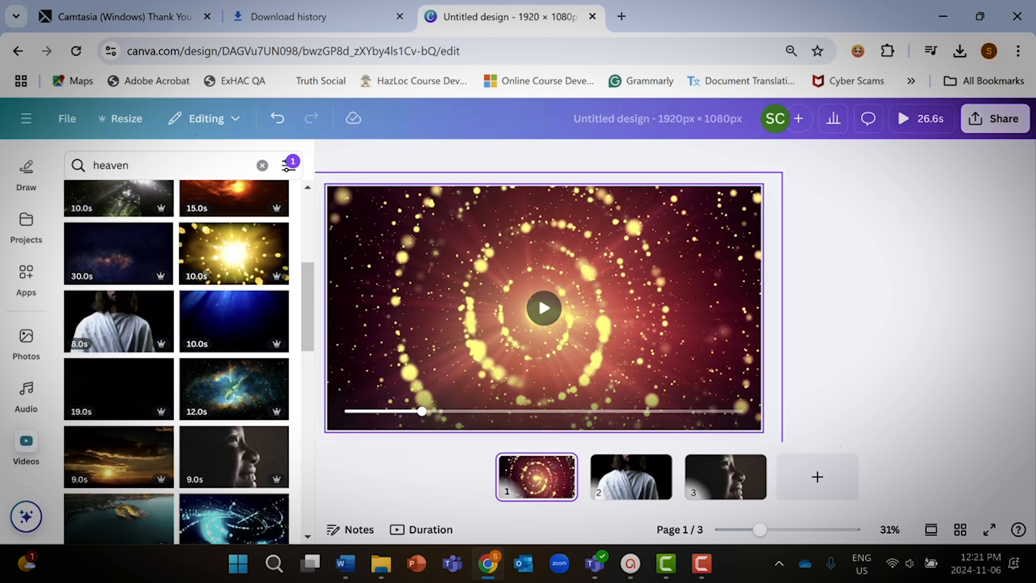
click(531, 372)
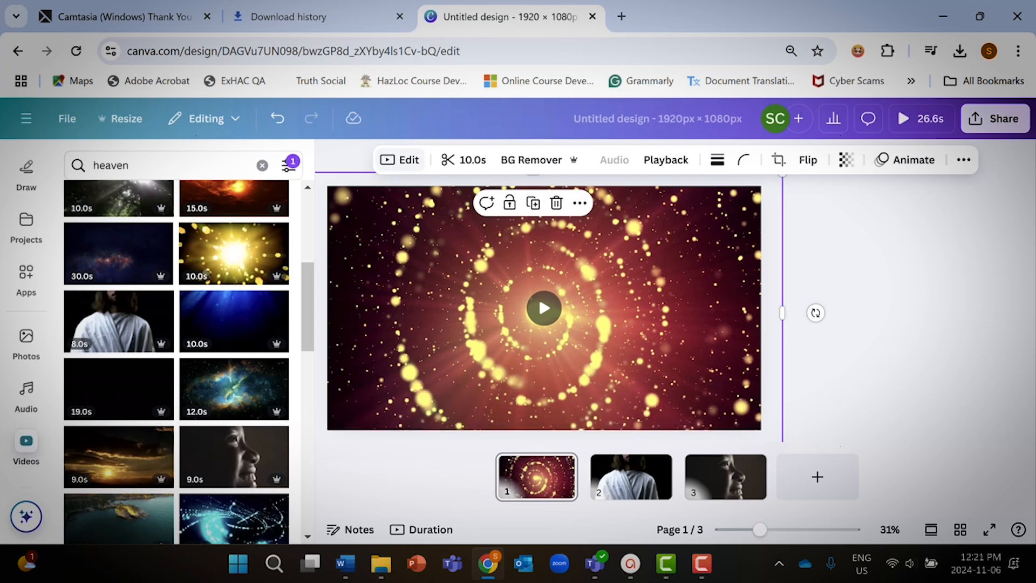
click(399, 159)
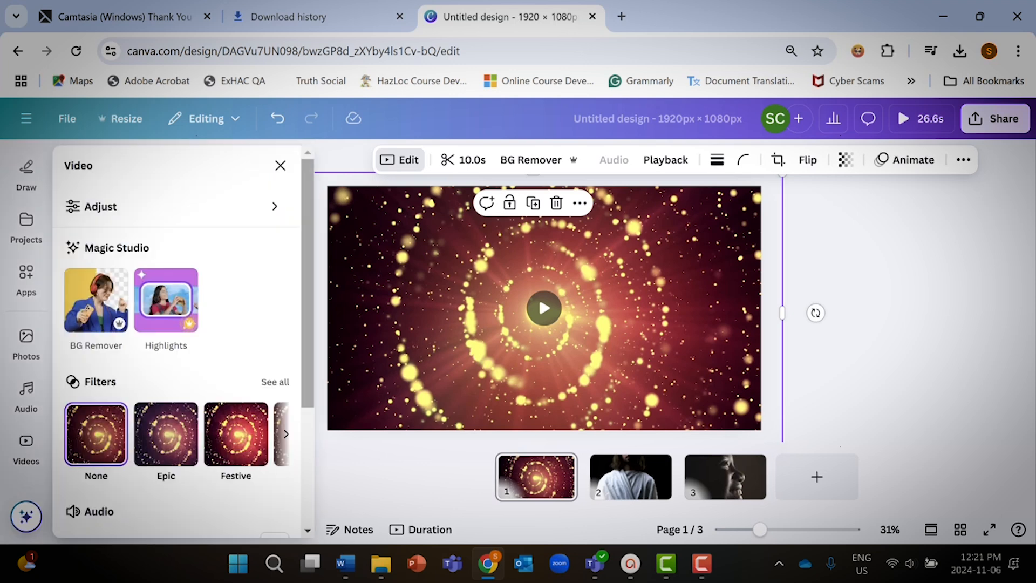
scroll(178, 346, down, 2)
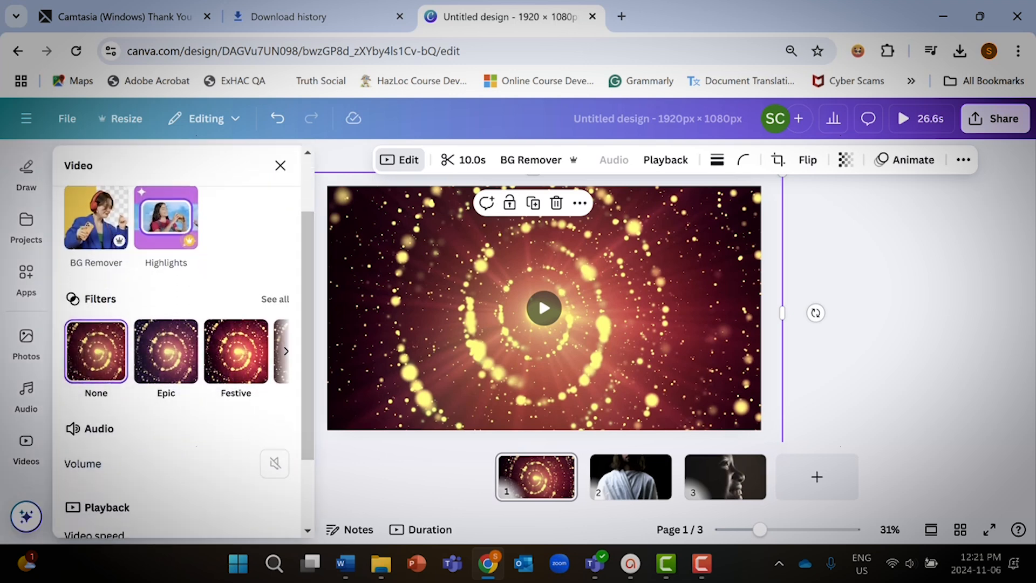
click(275, 298)
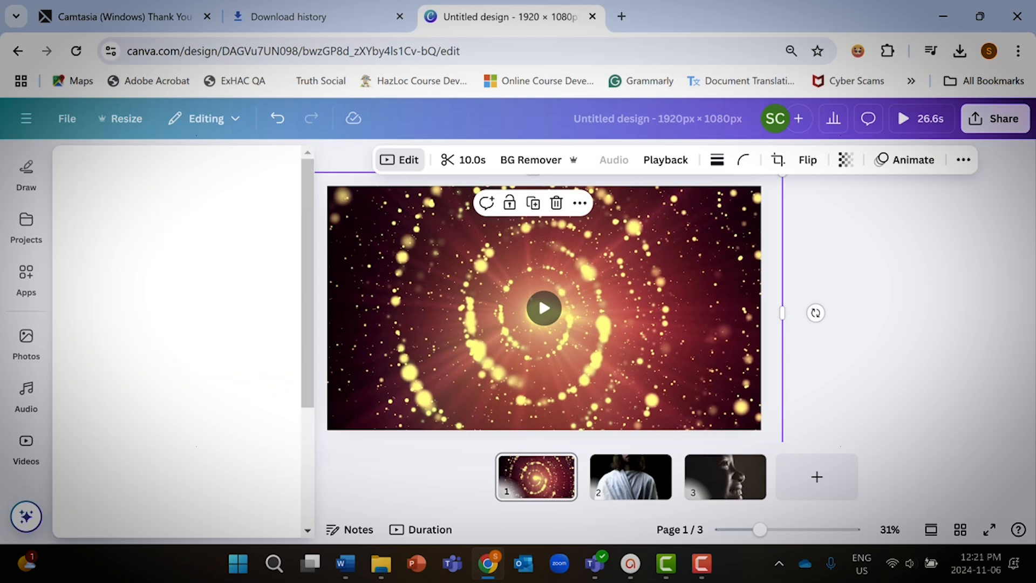
scroll(236, 434, down, 5)
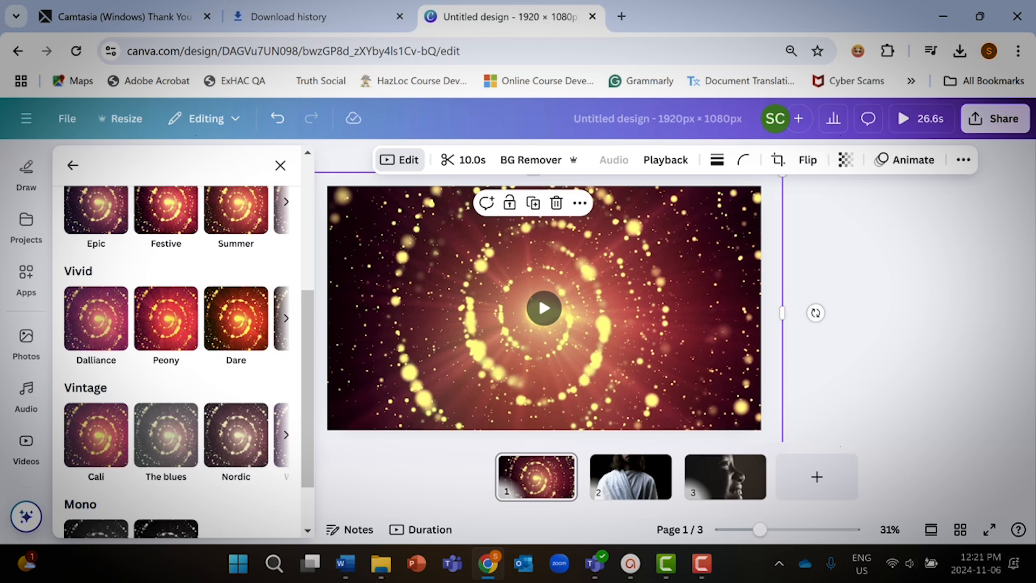
Try the Vintage filters Retro and Nordic on the spiral video of page 1.
click(286, 435)
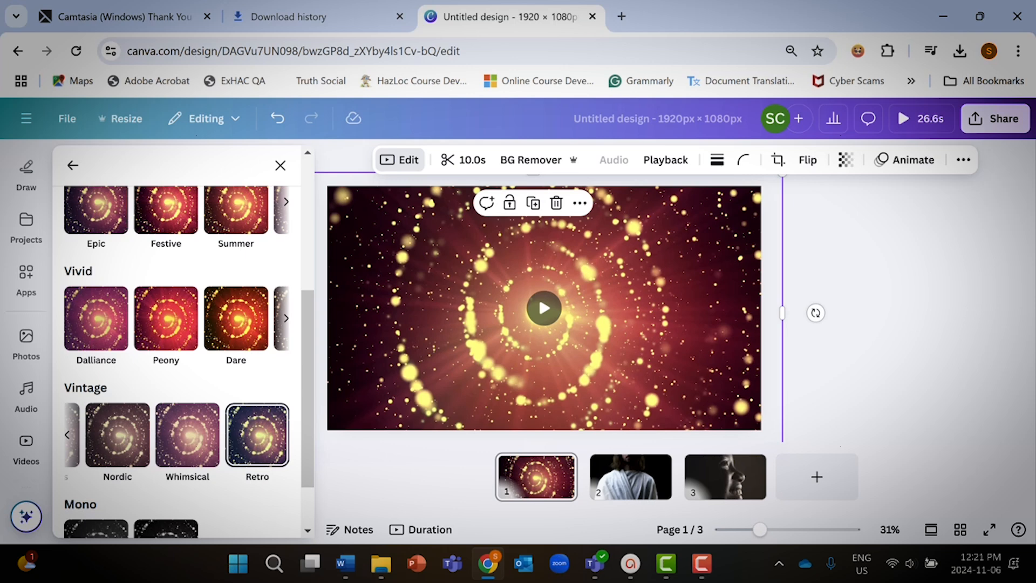
click(257, 435)
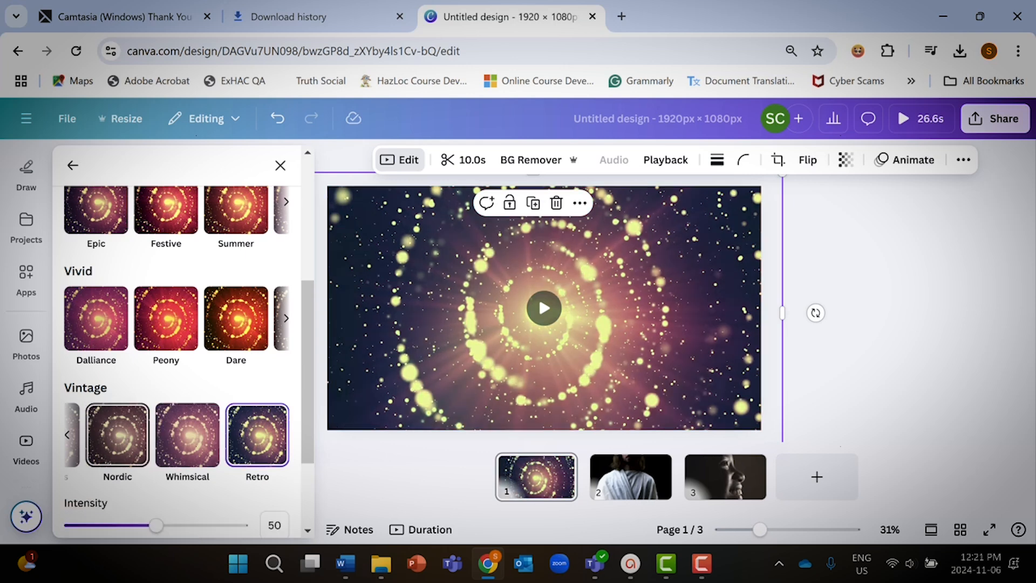
click(117, 434)
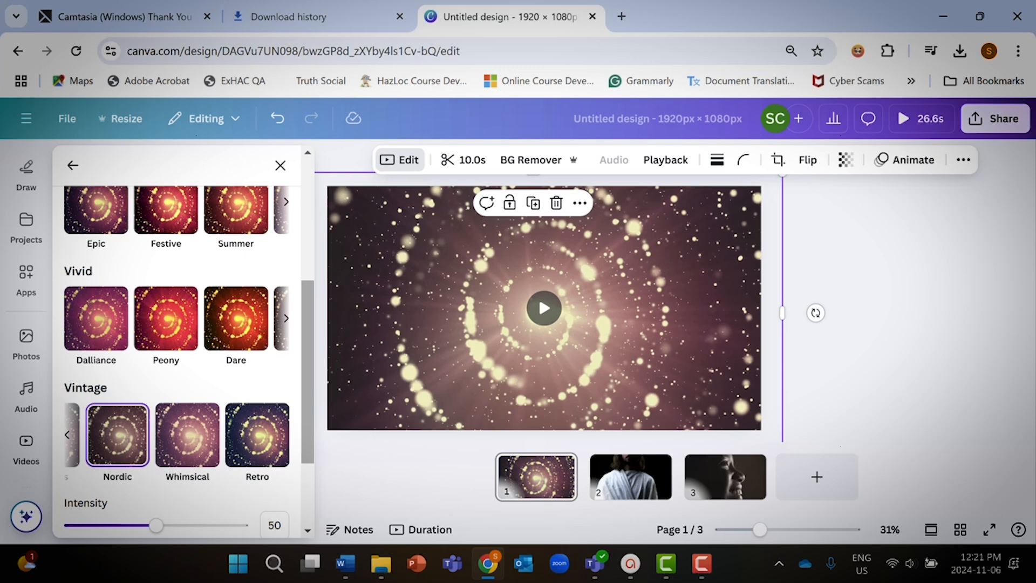
Apply the Vivid filter Rosie to the spiral video on page 1.
scroll(117, 435, up, 2)
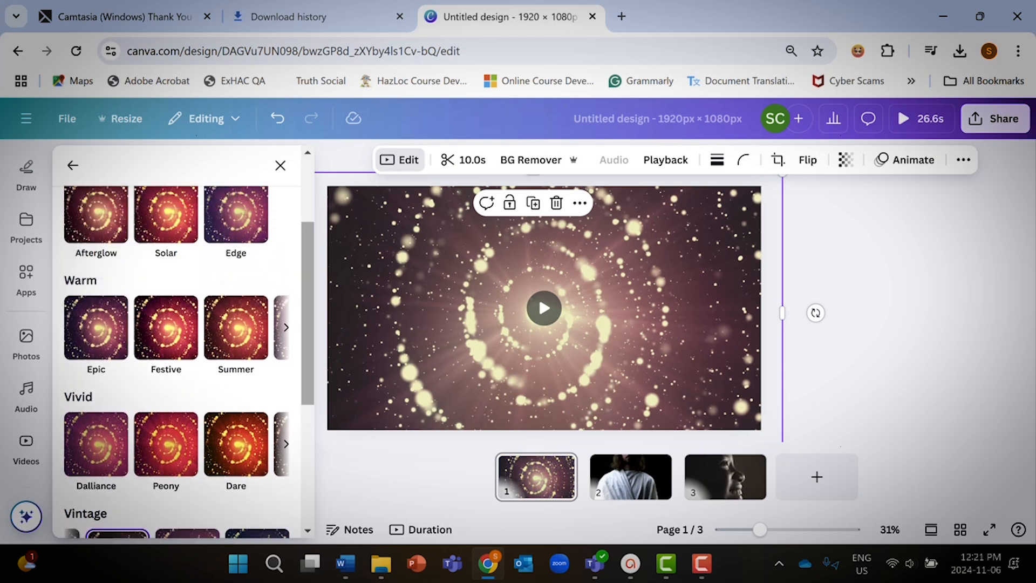
scroll(178, 362, down, 4)
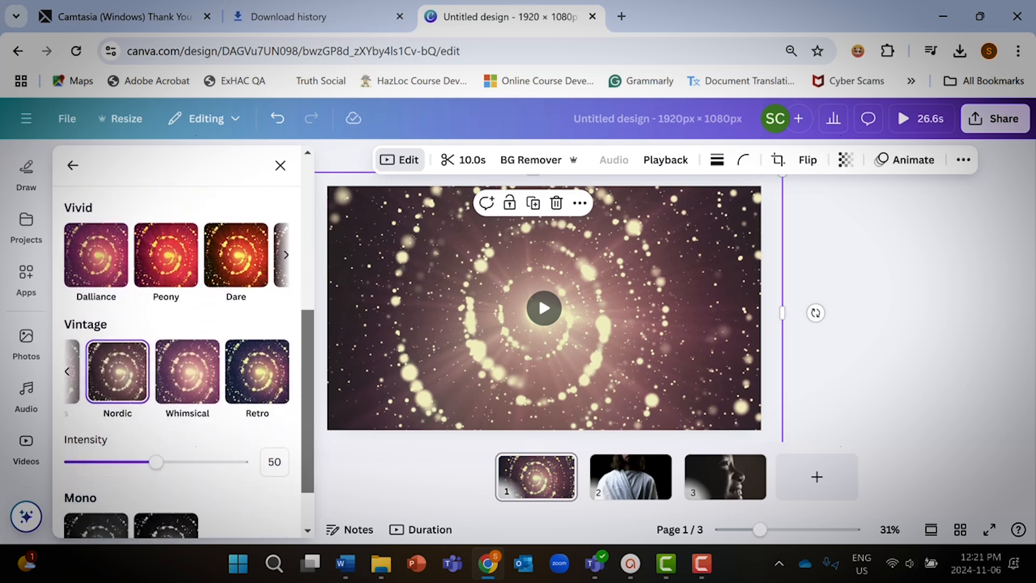
scroll(178, 361, up, 5)
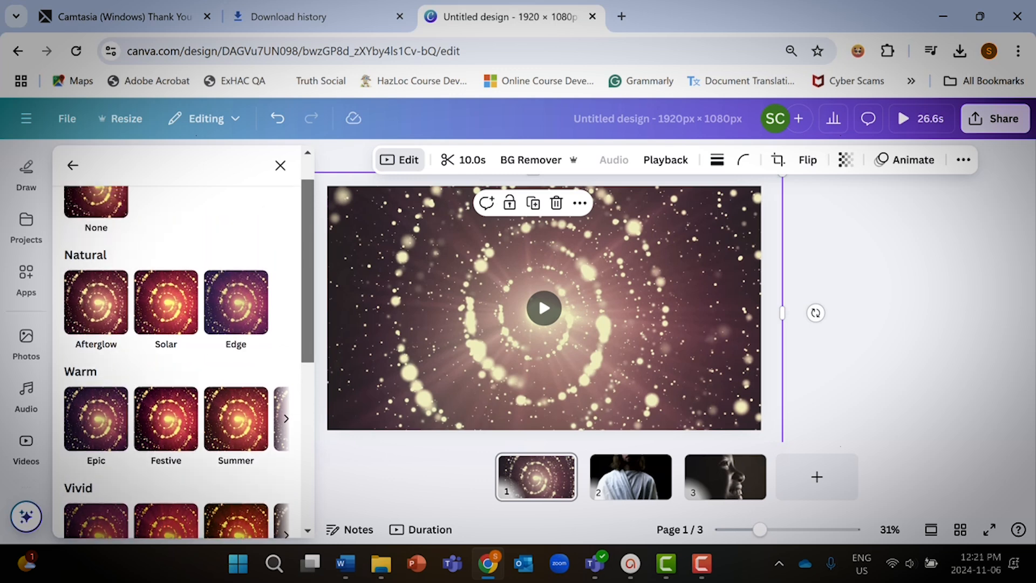
scroll(178, 361, down, 1)
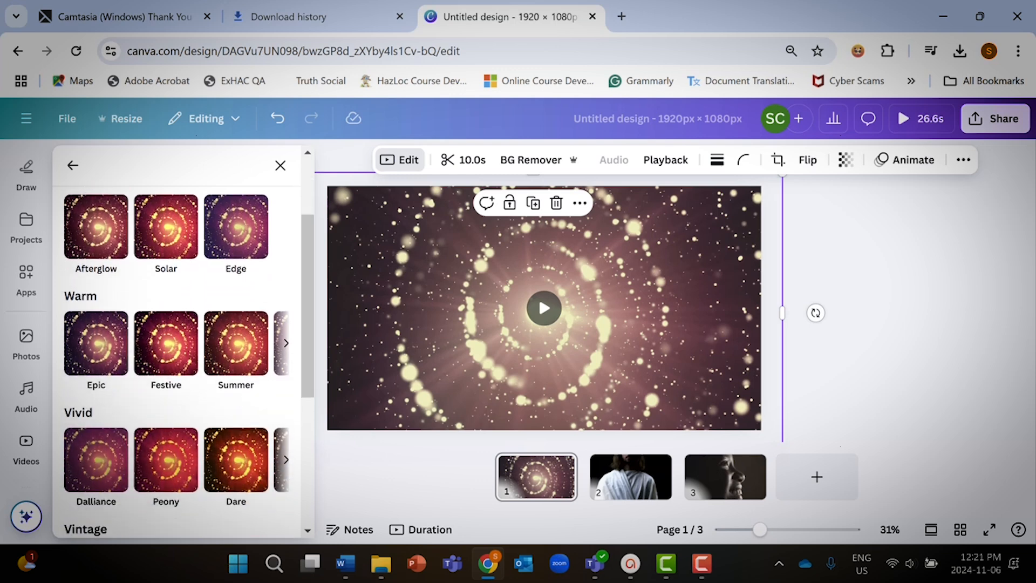
click(286, 459)
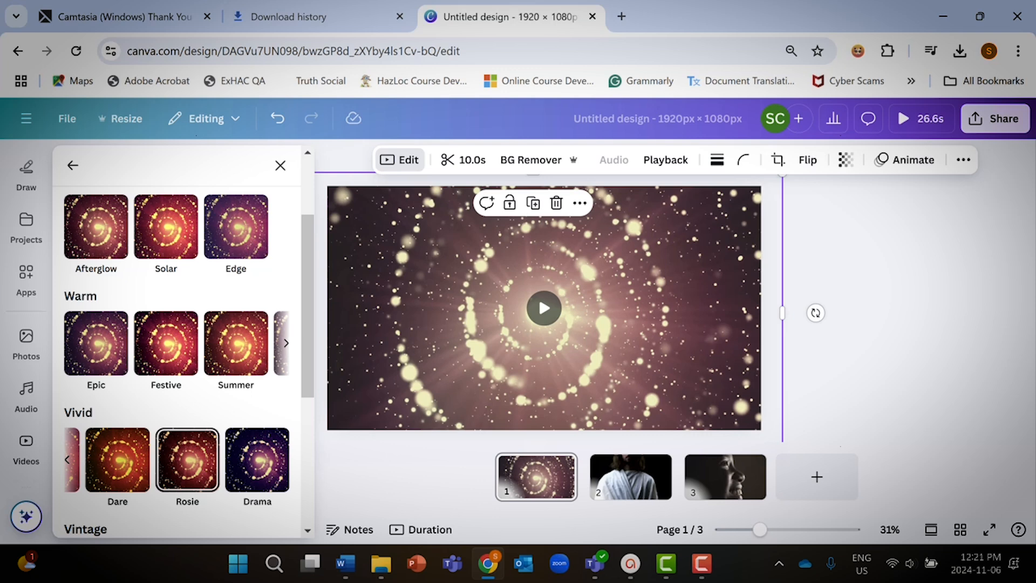
click(187, 459)
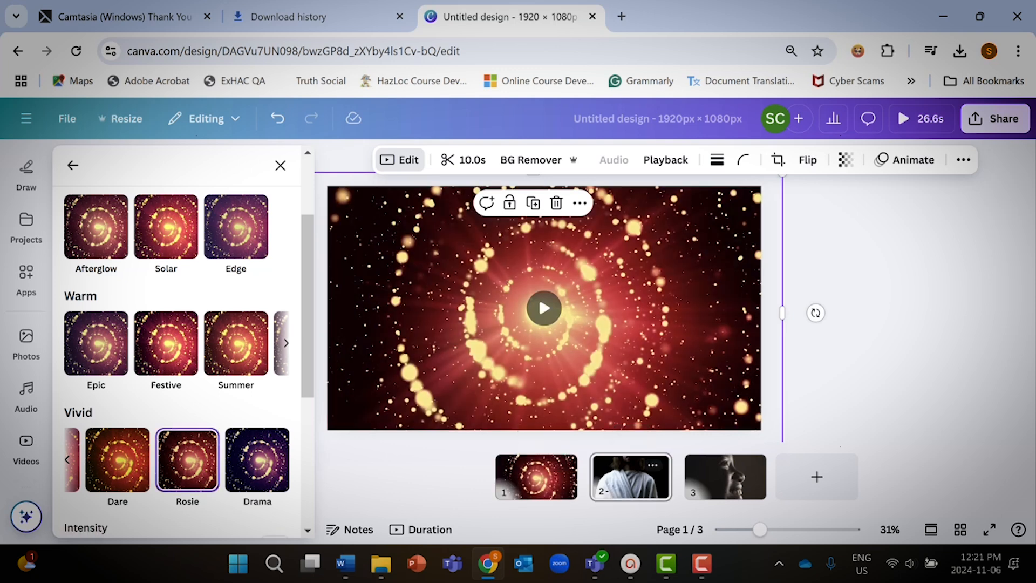
Apply the Vivid filter Rosie to the white-robed figure video on page 2.
click(630, 477)
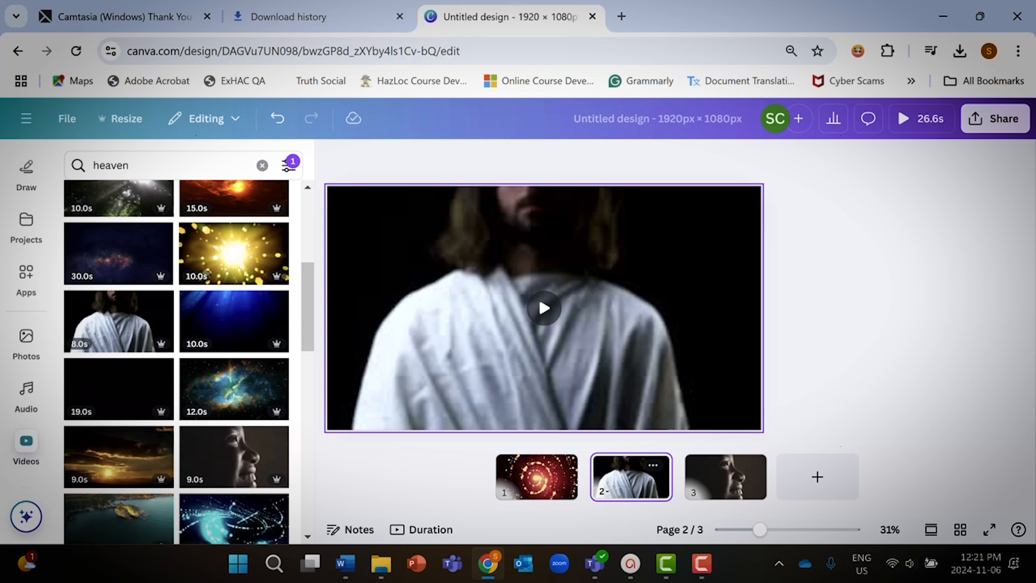
click(571, 367)
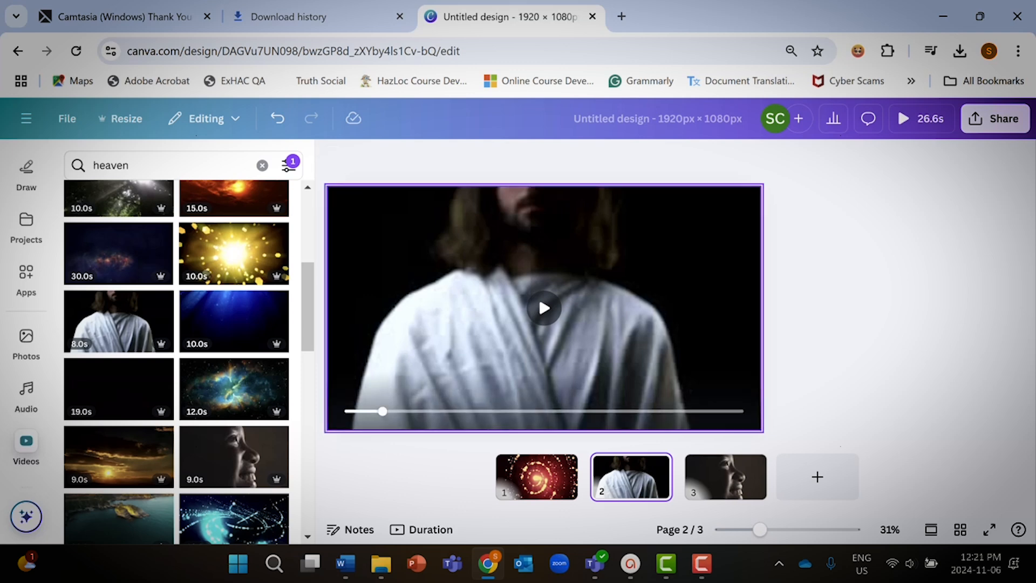
click(538, 295)
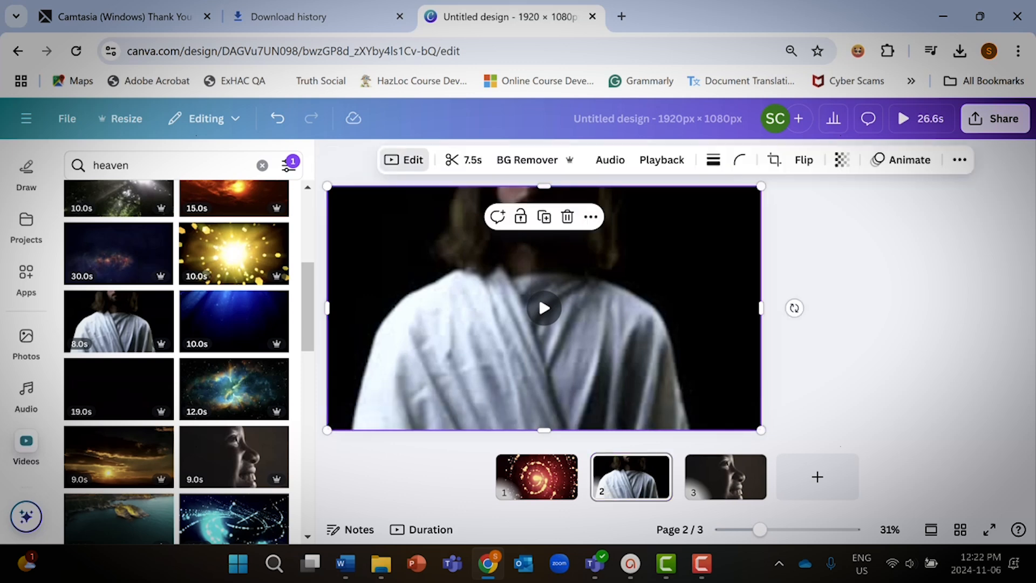
click(404, 160)
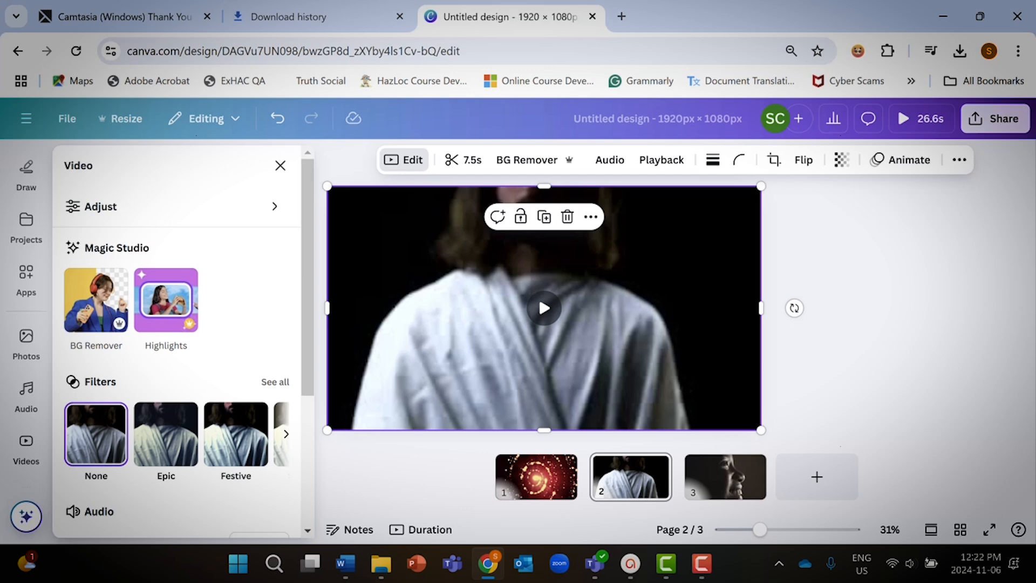
click(275, 382)
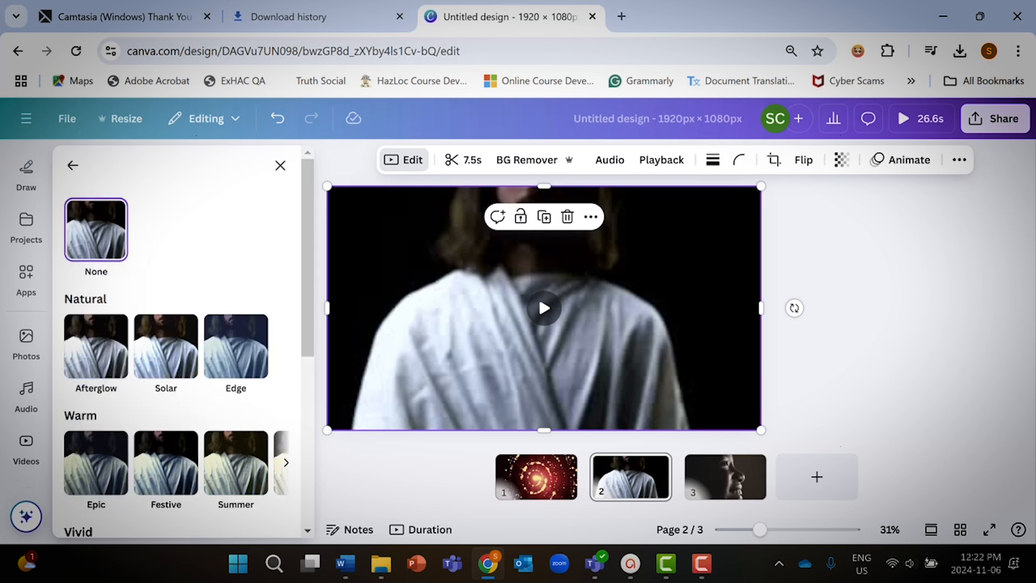
scroll(178, 351, down, 6)
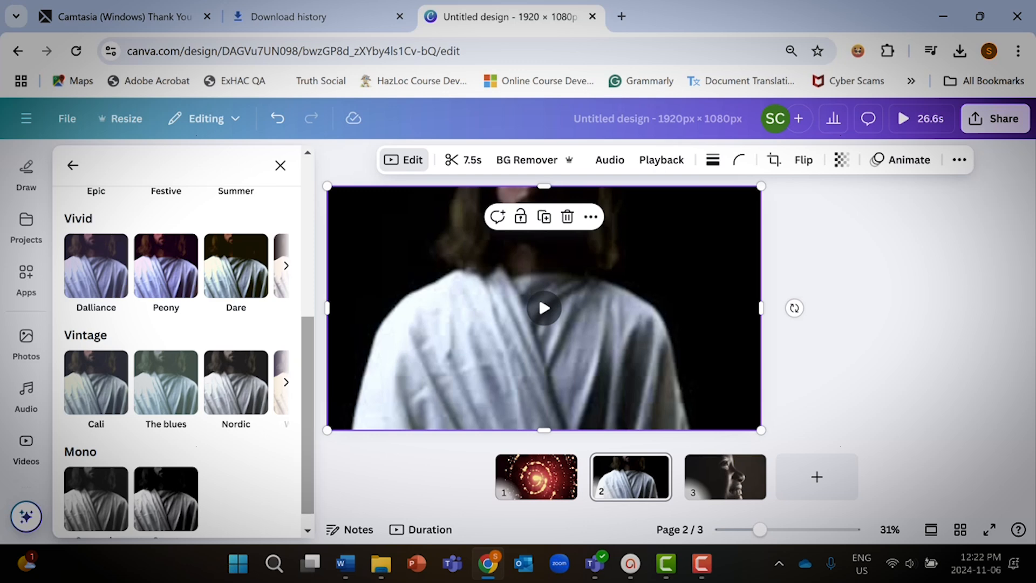
click(286, 265)
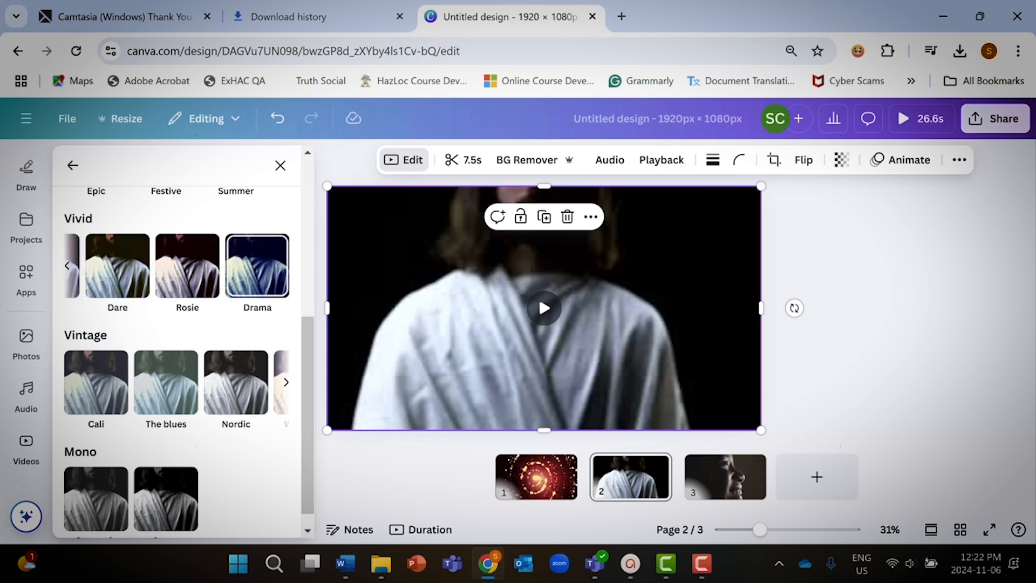
click(187, 265)
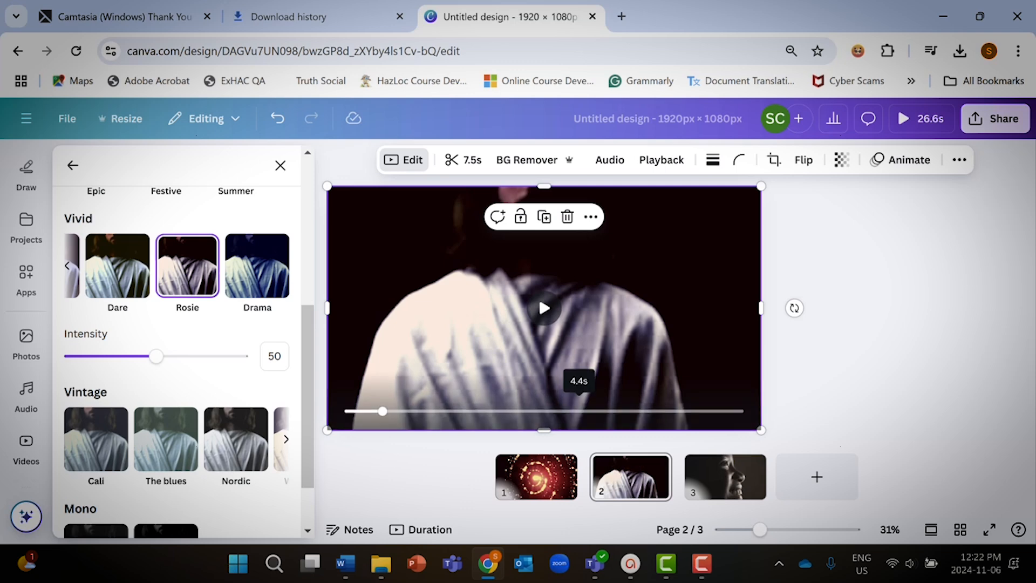
Apply the Vivid filter Rosie to the smiling face video on page 3 and close the filter settings.
click(725, 477)
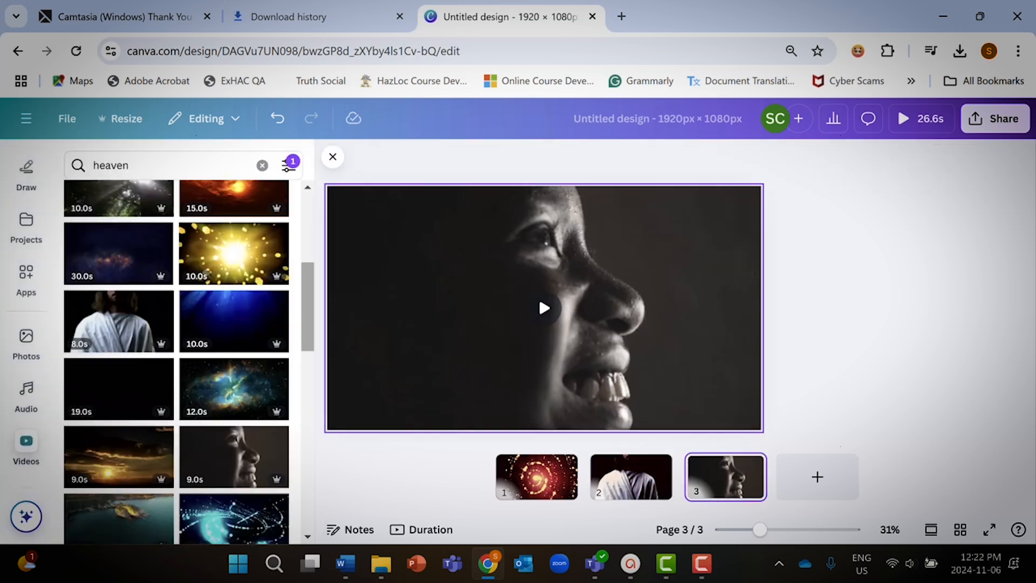
scroll(177, 361, down, 2)
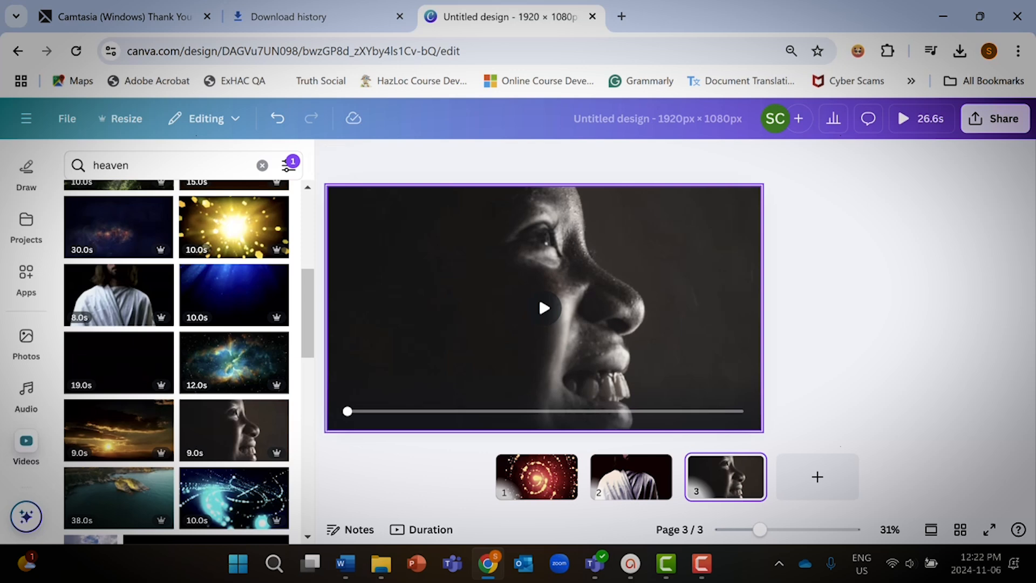
click(459, 313)
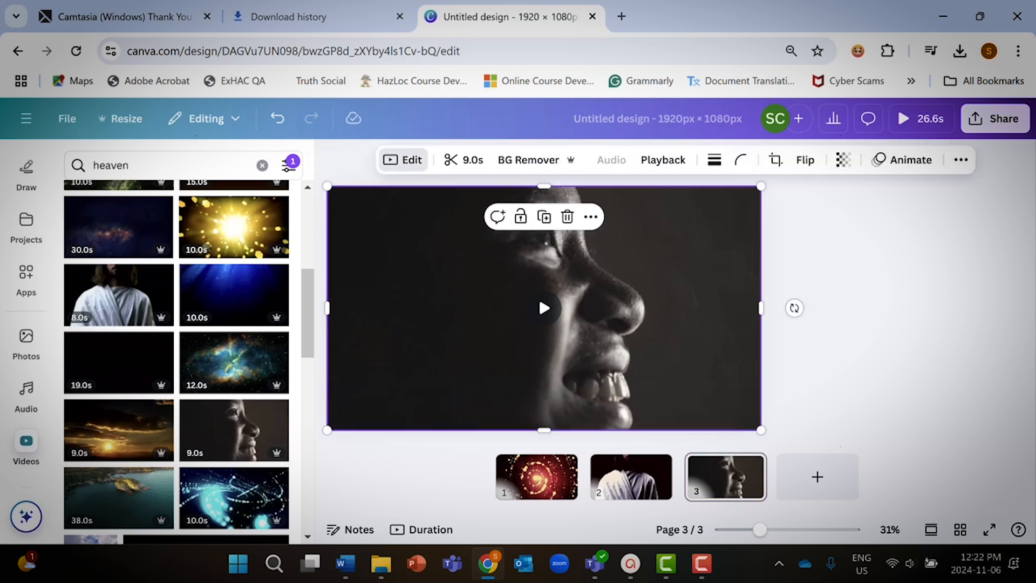
click(402, 160)
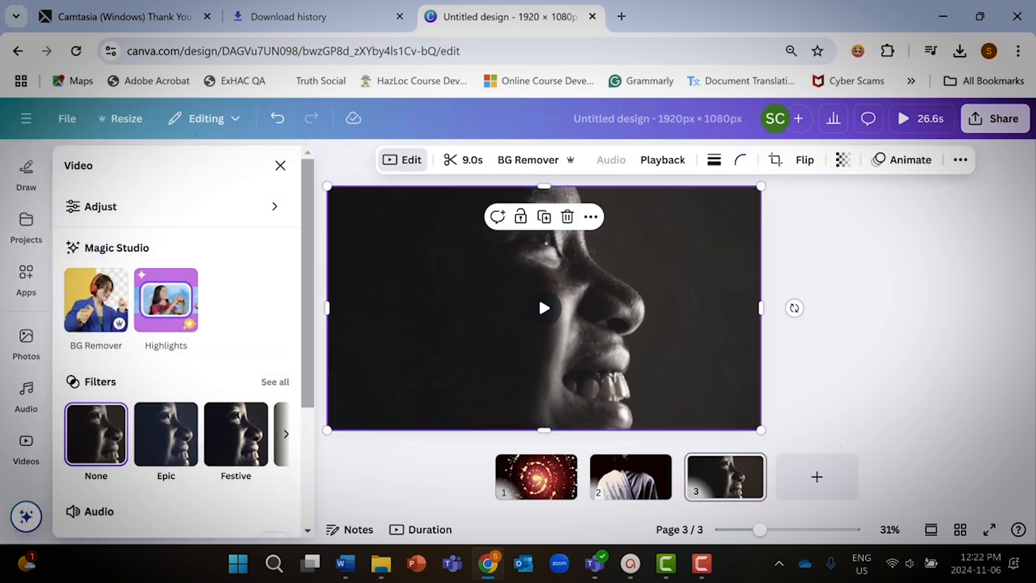
scroll(177, 351, down, 2)
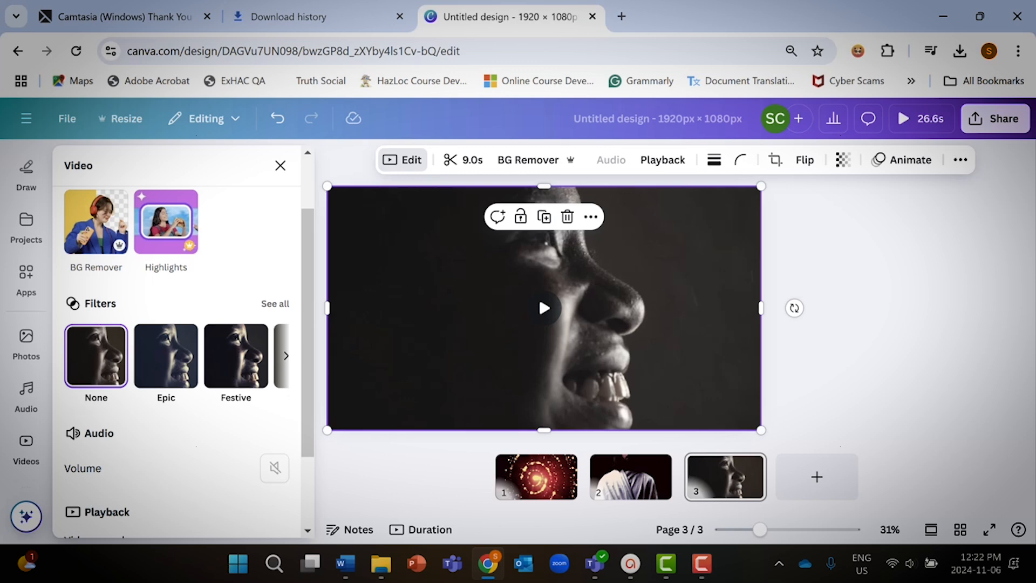
click(275, 304)
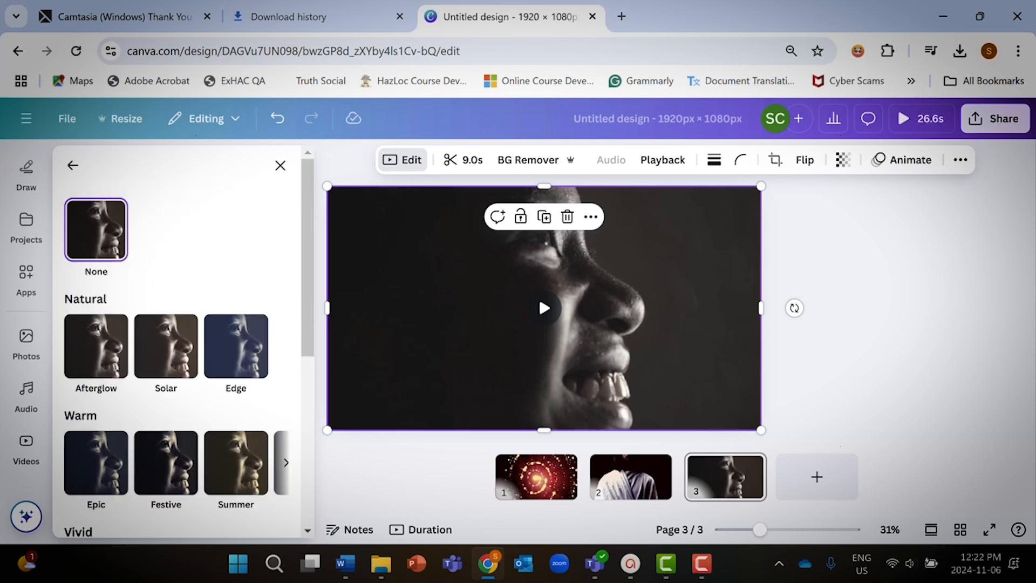
scroll(176, 351, down, 2)
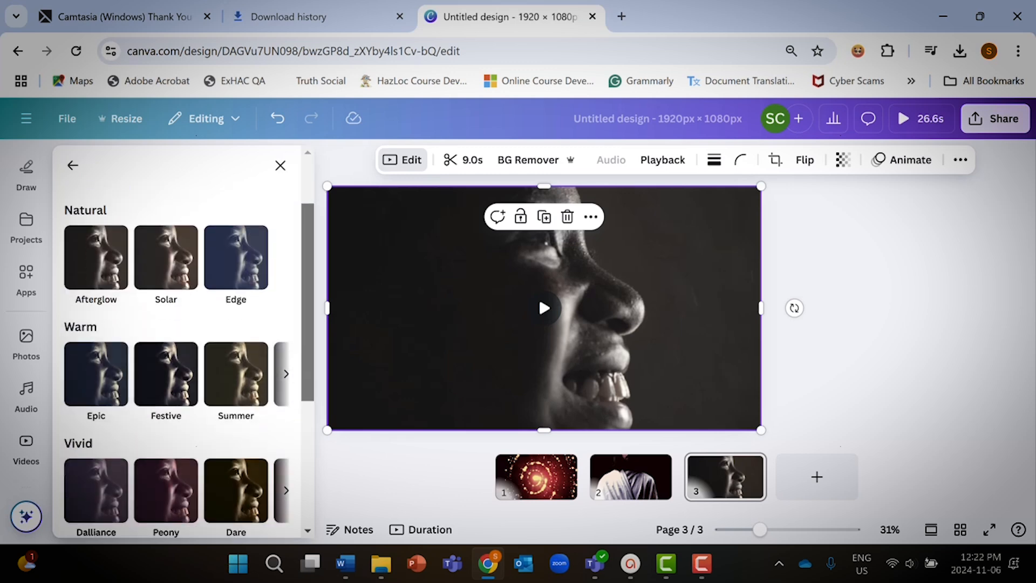
click(286, 477)
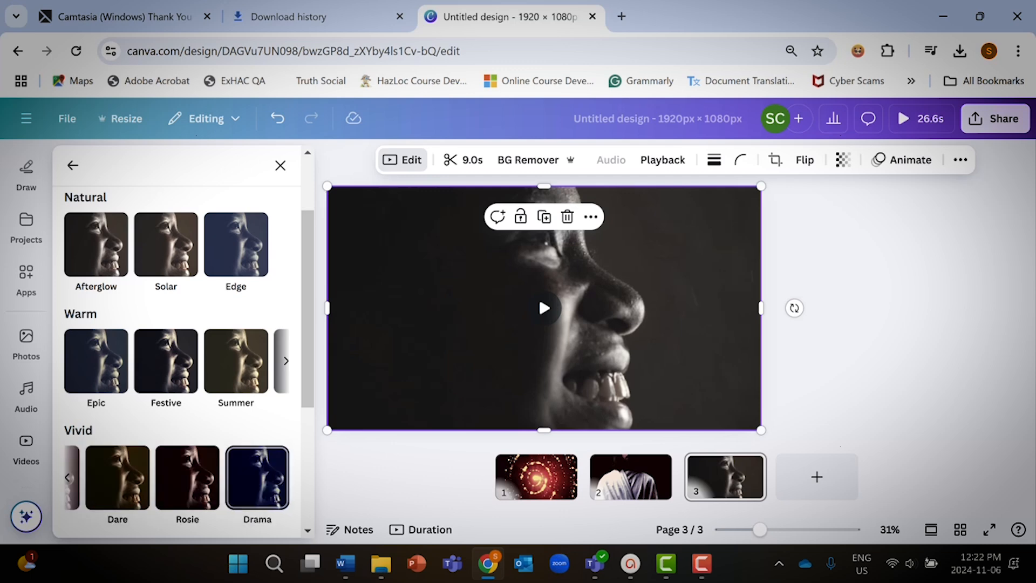
click(188, 478)
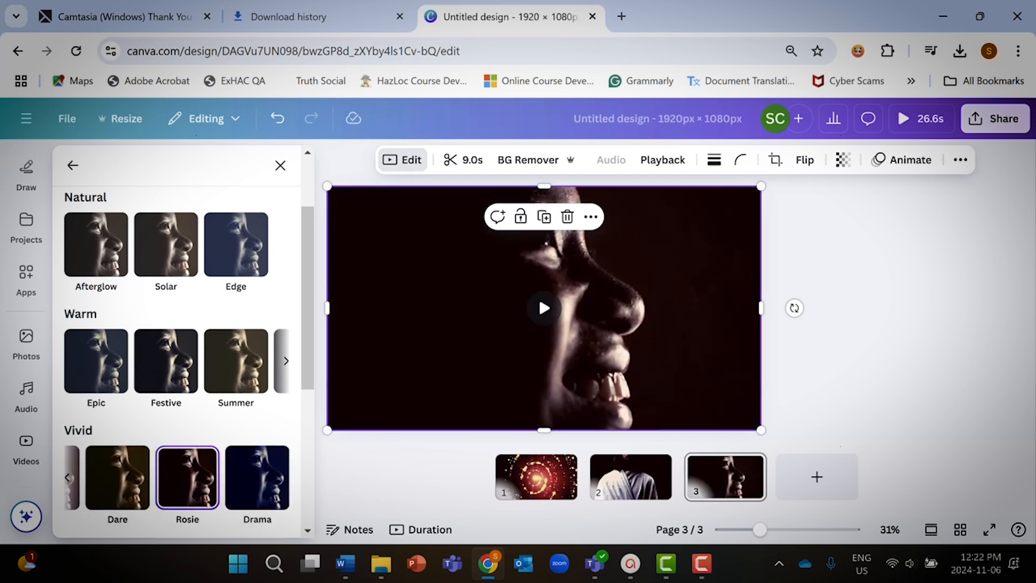
click(280, 166)
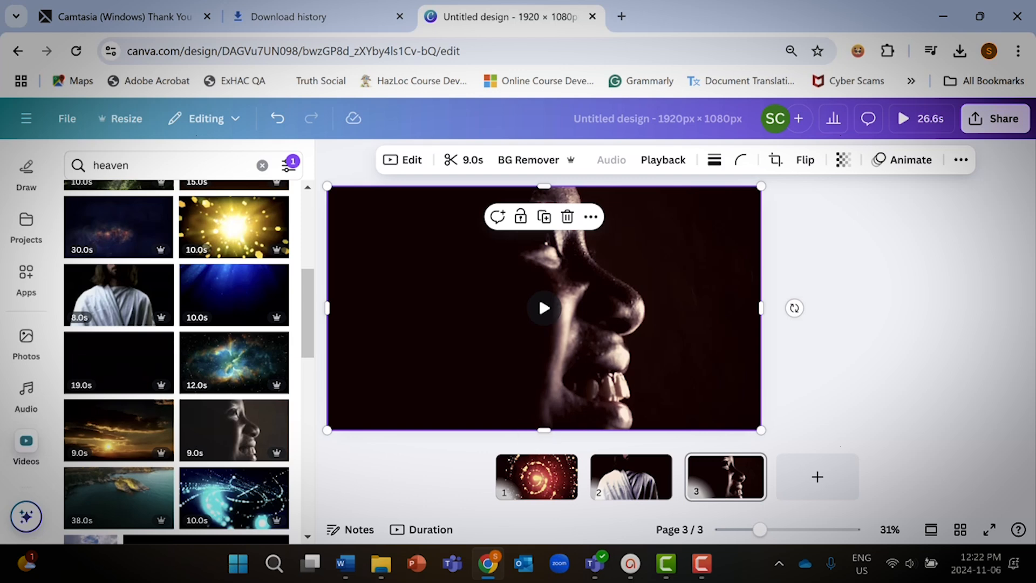
Download only page 1 of the design as an MP4 video at 4K (UHD) quality.
click(995, 118)
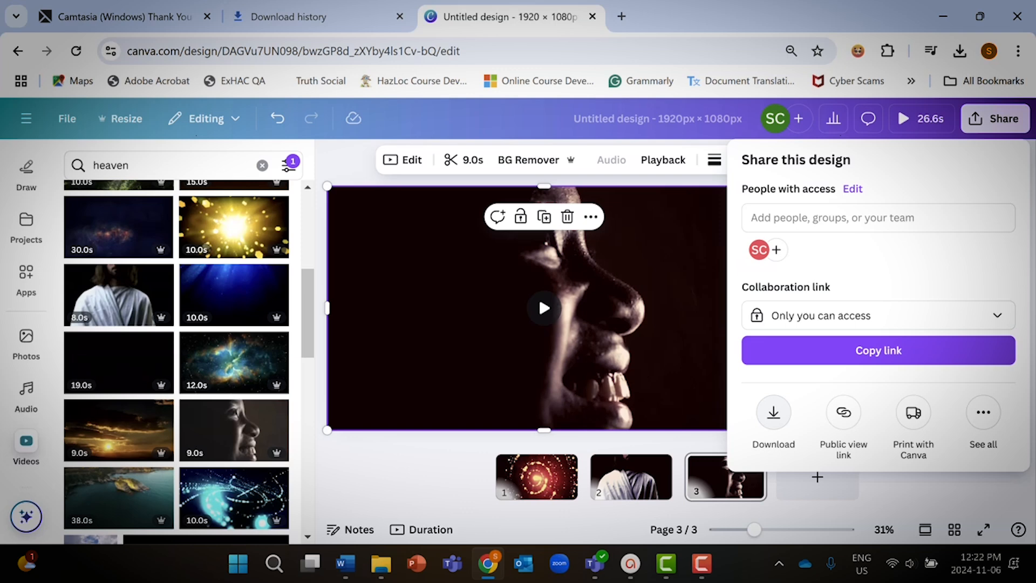
click(773, 411)
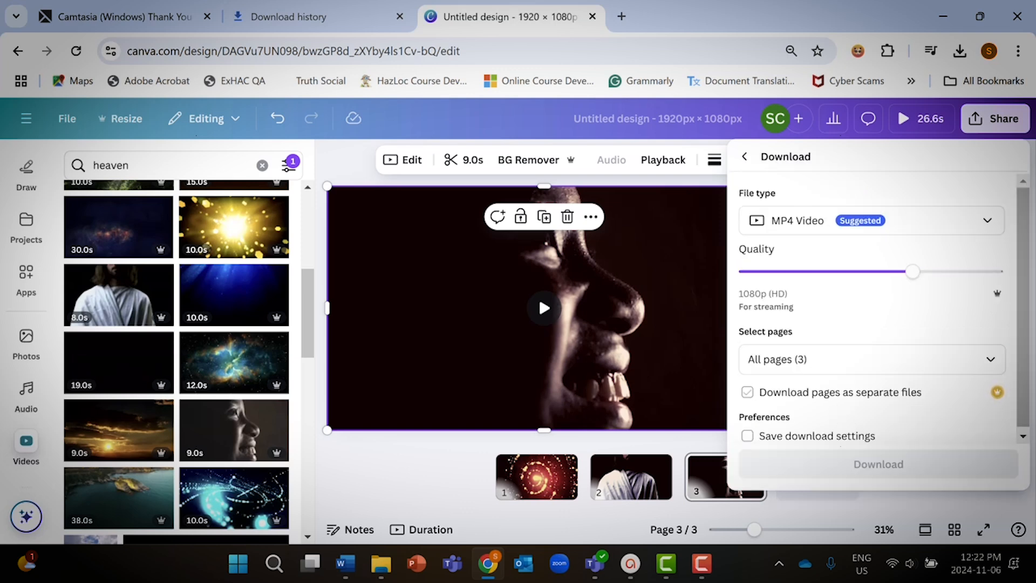
click(989, 359)
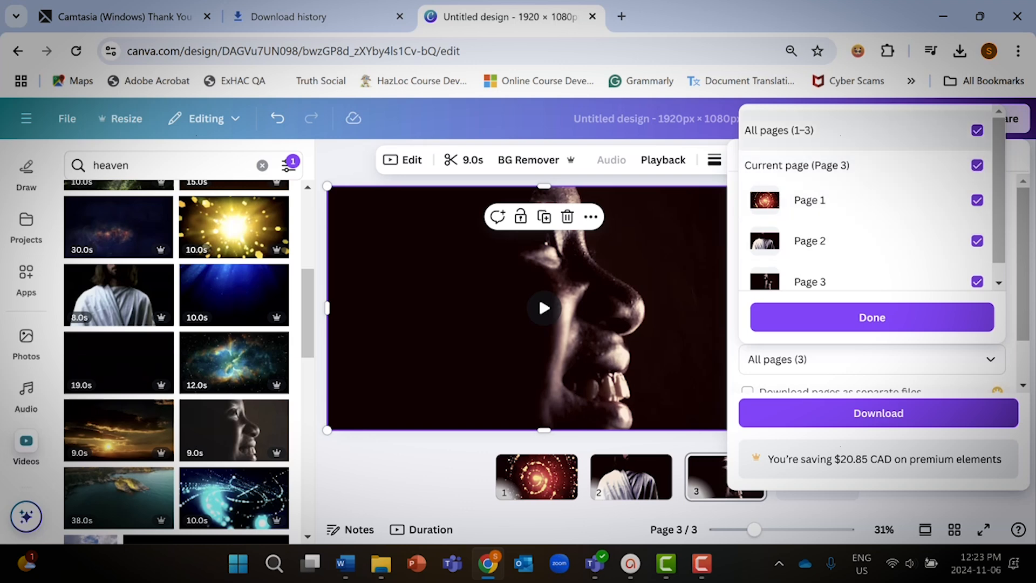
click(863, 130)
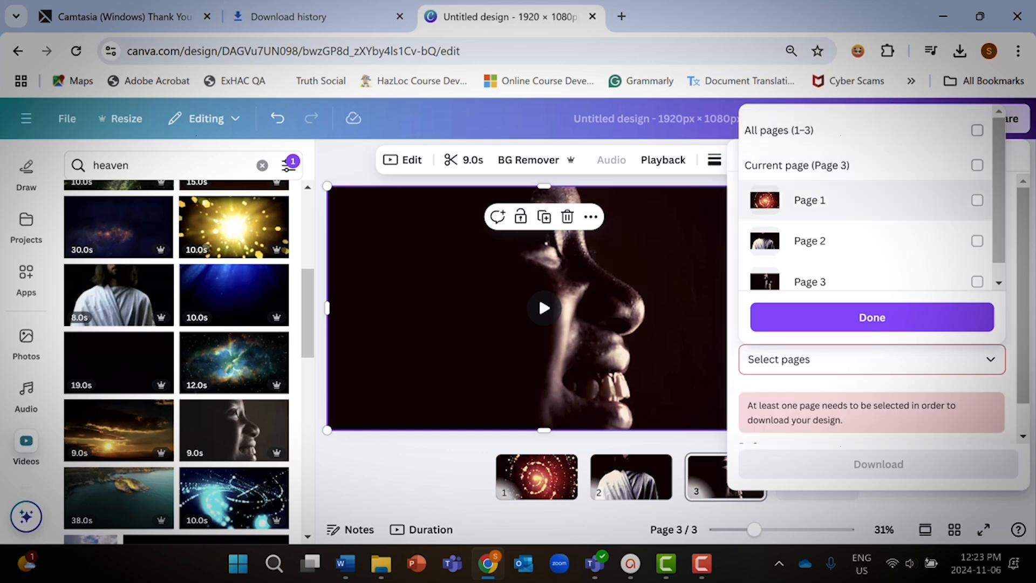
click(976, 200)
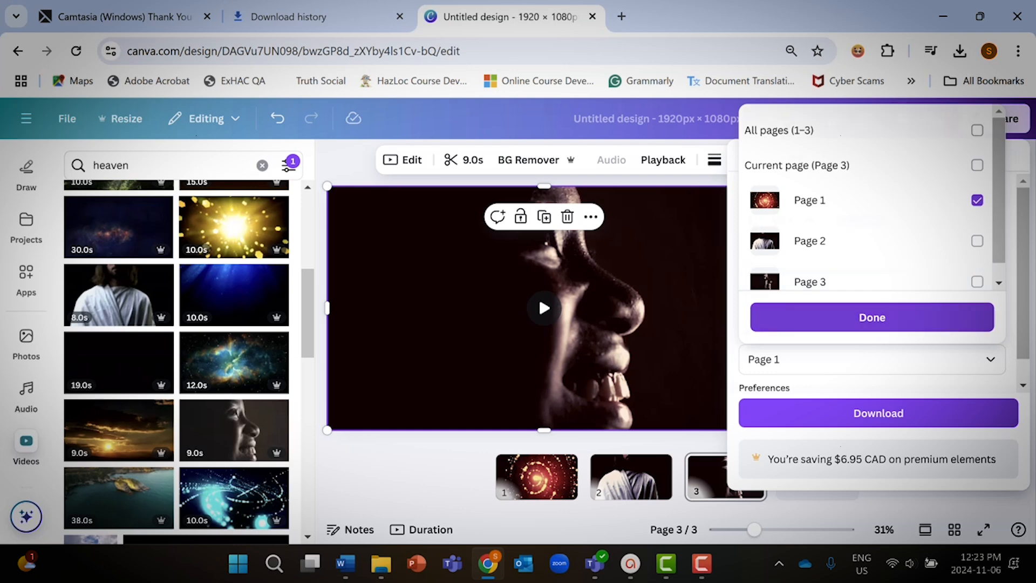
click(872, 317)
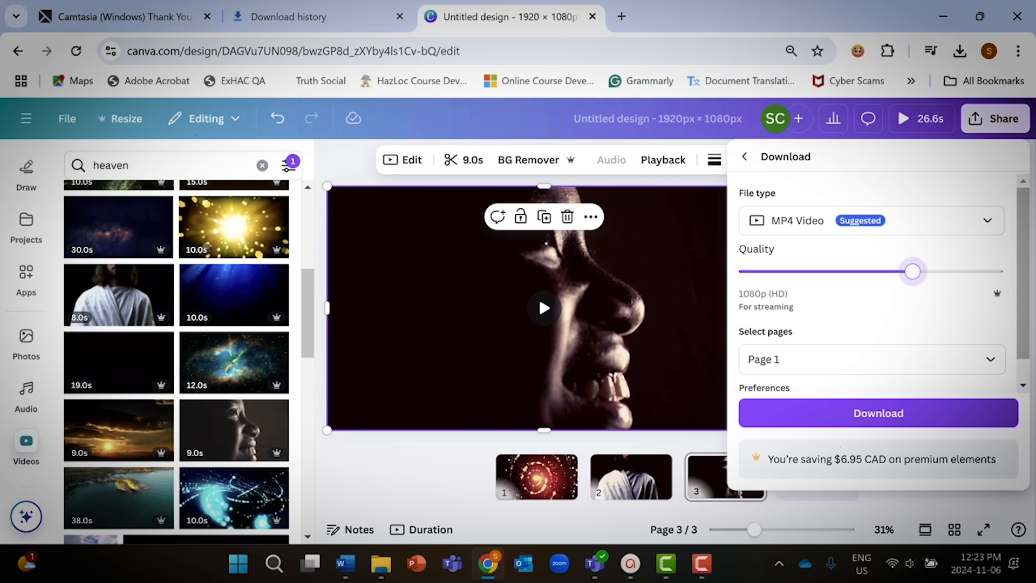
drag(912, 272, 996, 272)
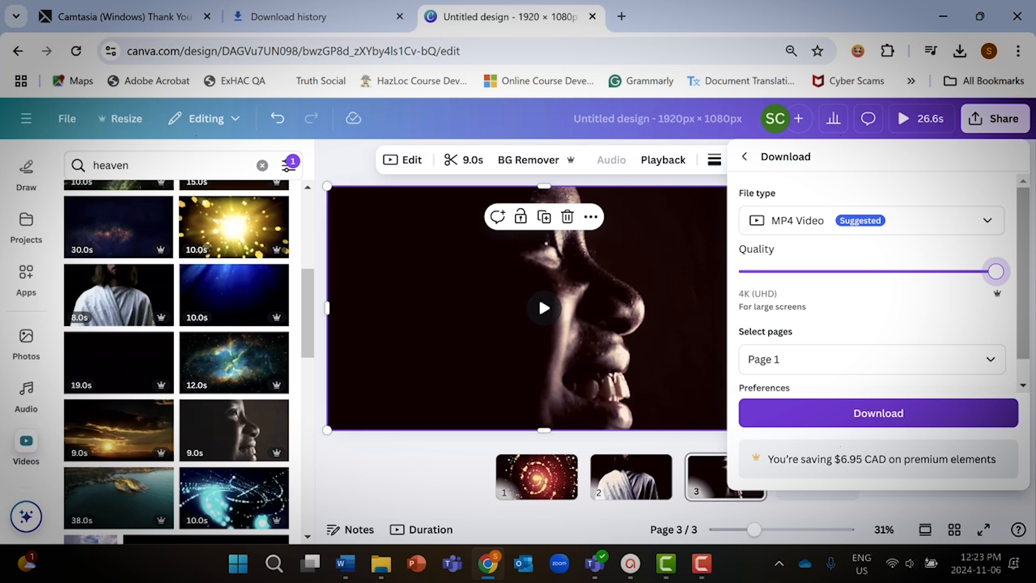
click(878, 412)
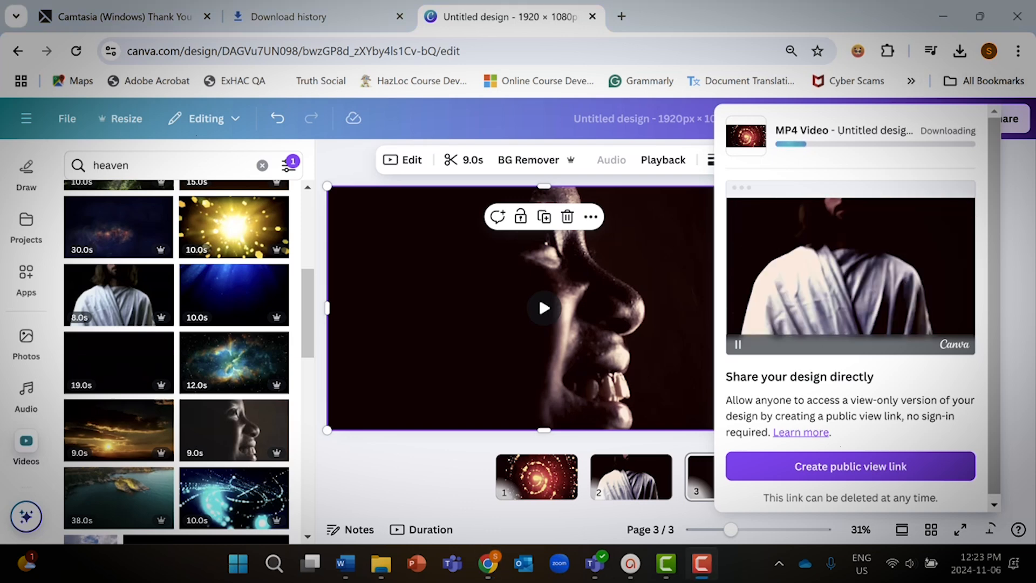
Check the browser's recent downloads, close the browser and switch to the 2024-11-08.approj project in ActivePresenter.
click(959, 52)
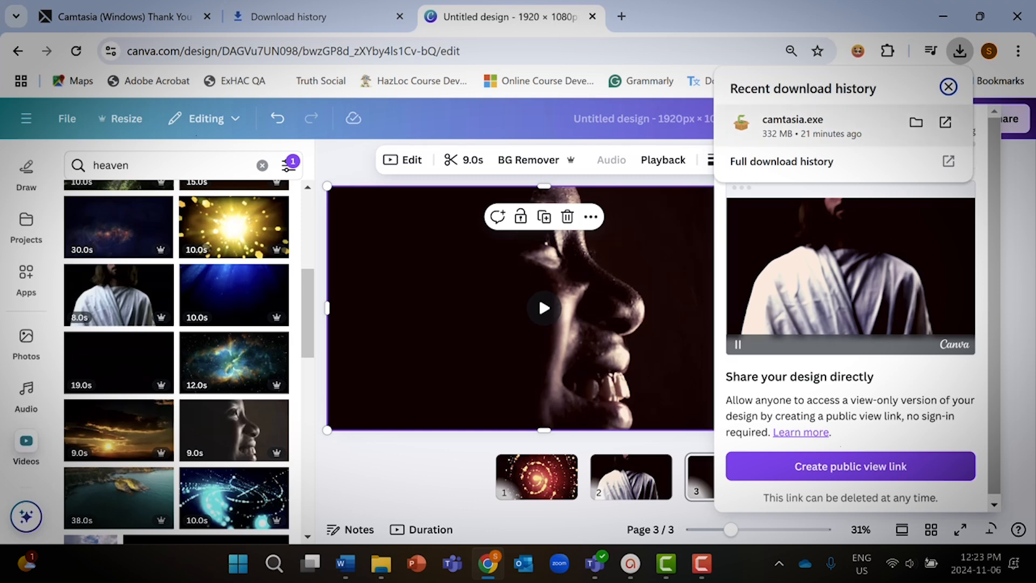
click(994, 162)
click(1017, 215)
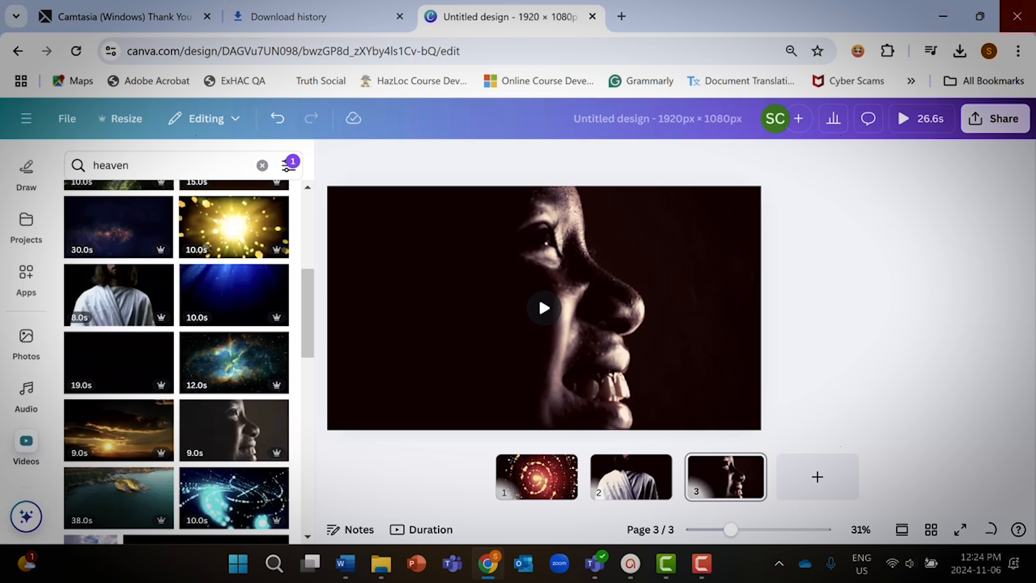
click(1017, 16)
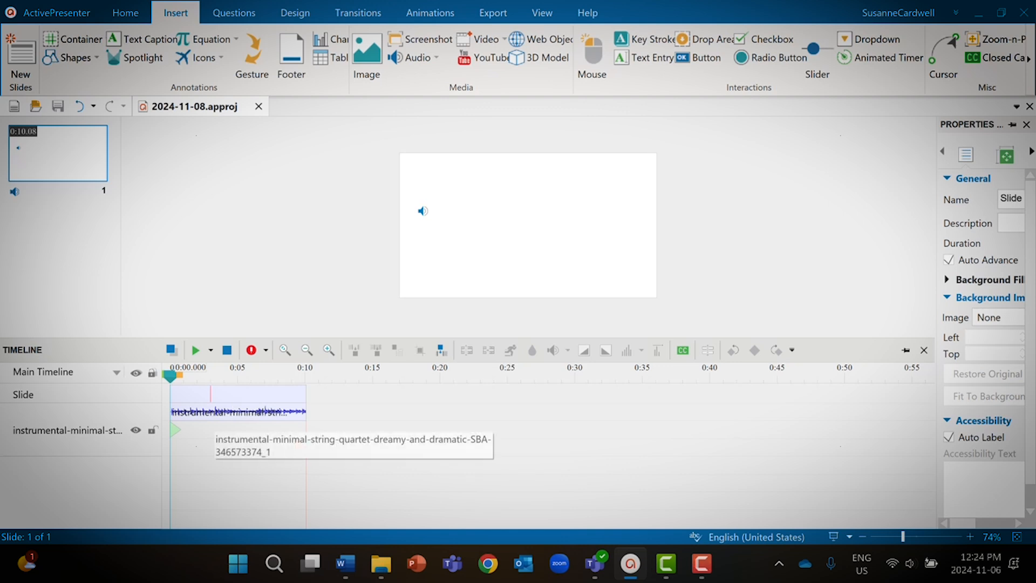
Try hiding the instrumental string quartet audio track in the timeline and show it again.
click(215, 413)
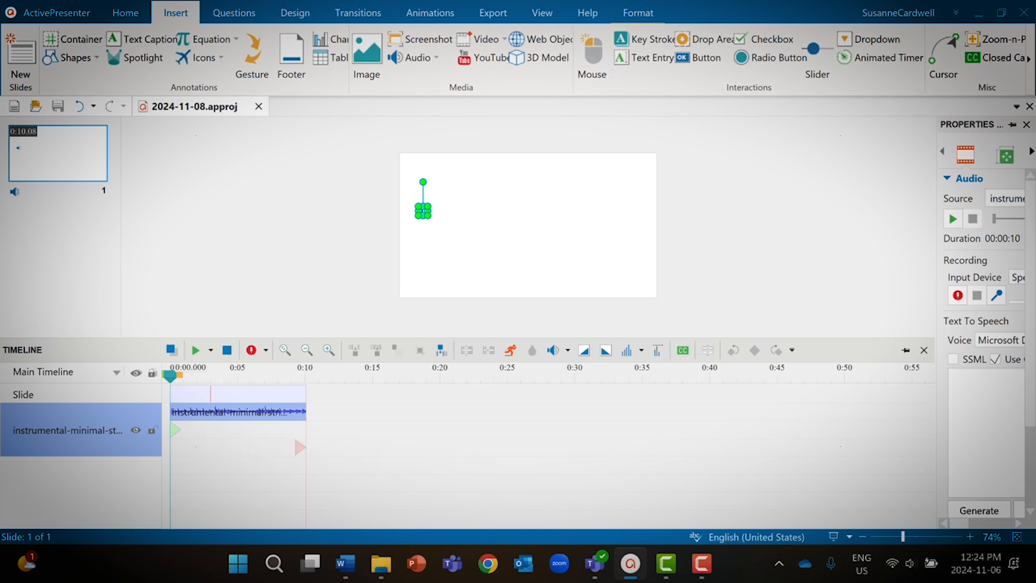
click(293, 433)
click(135, 430)
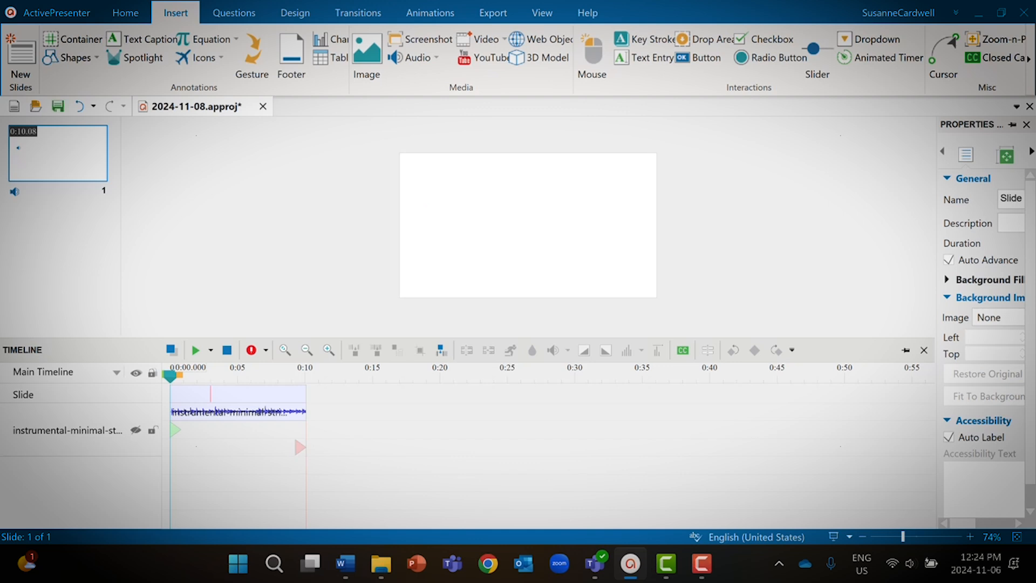
click(135, 430)
click(135, 430)
click(136, 430)
Raise the volume of the instrumental string quartet audio clip above 100%.
click(293, 433)
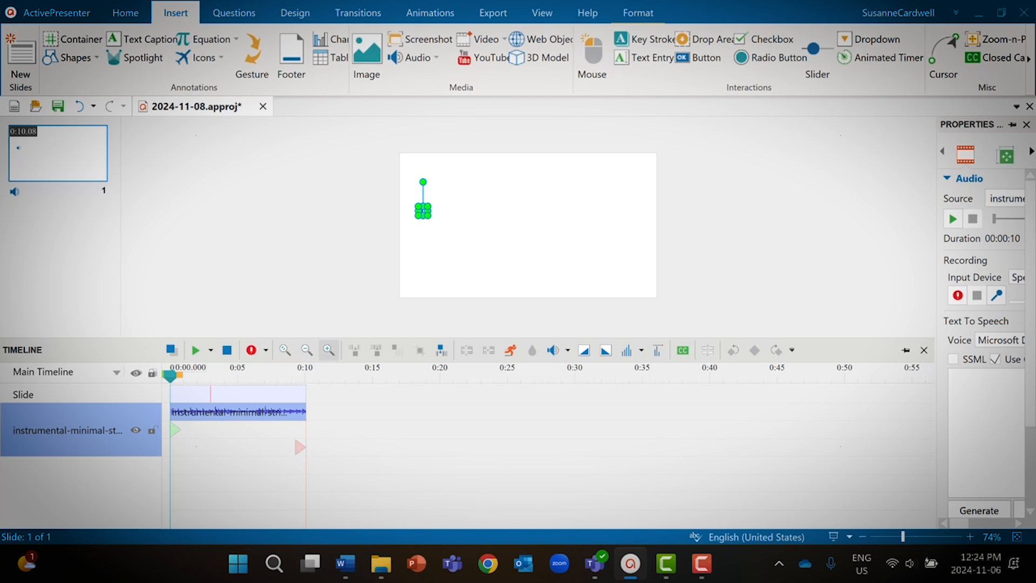
click(328, 350)
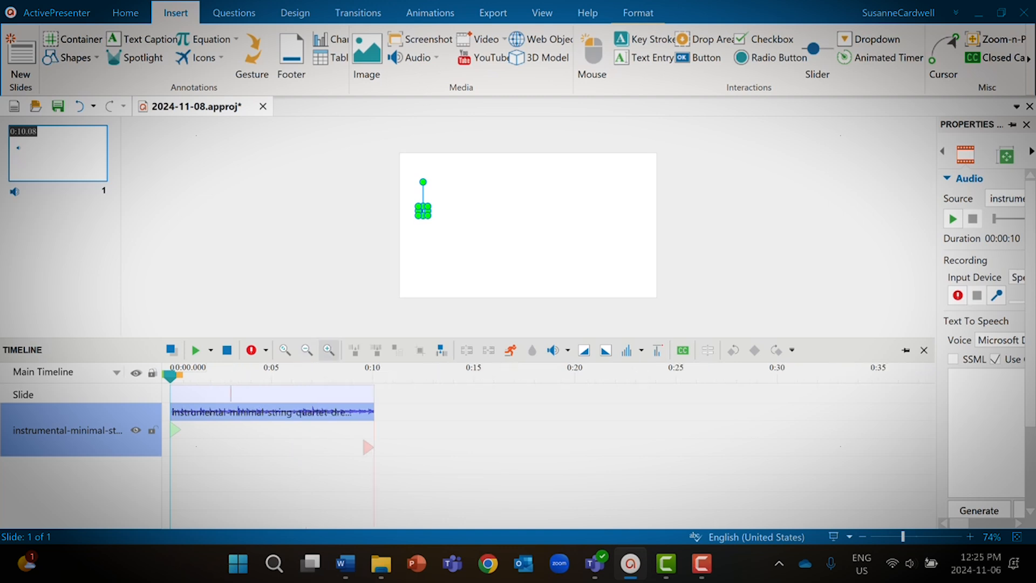
click(329, 351)
click(329, 350)
click(329, 350)
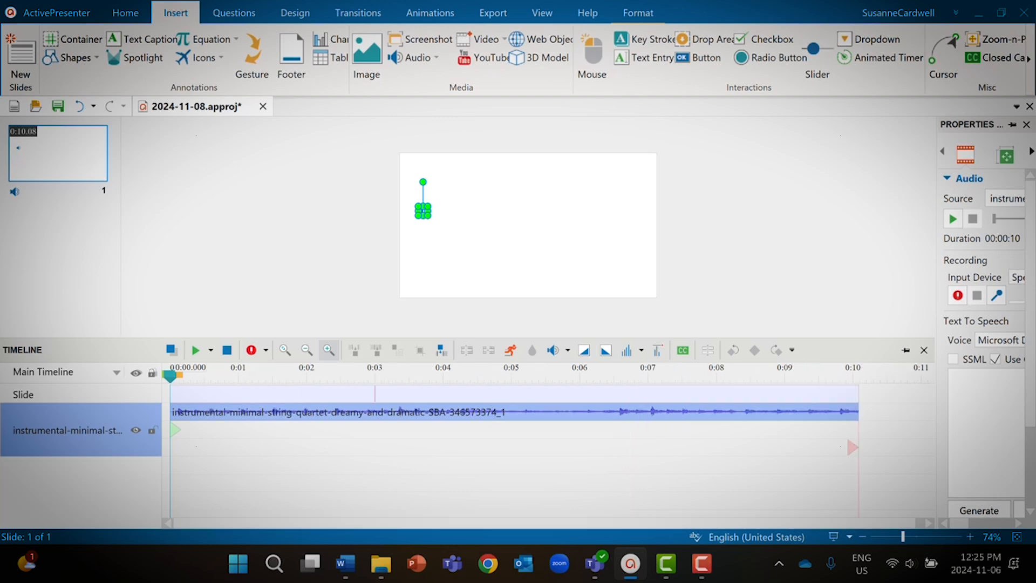
click(329, 350)
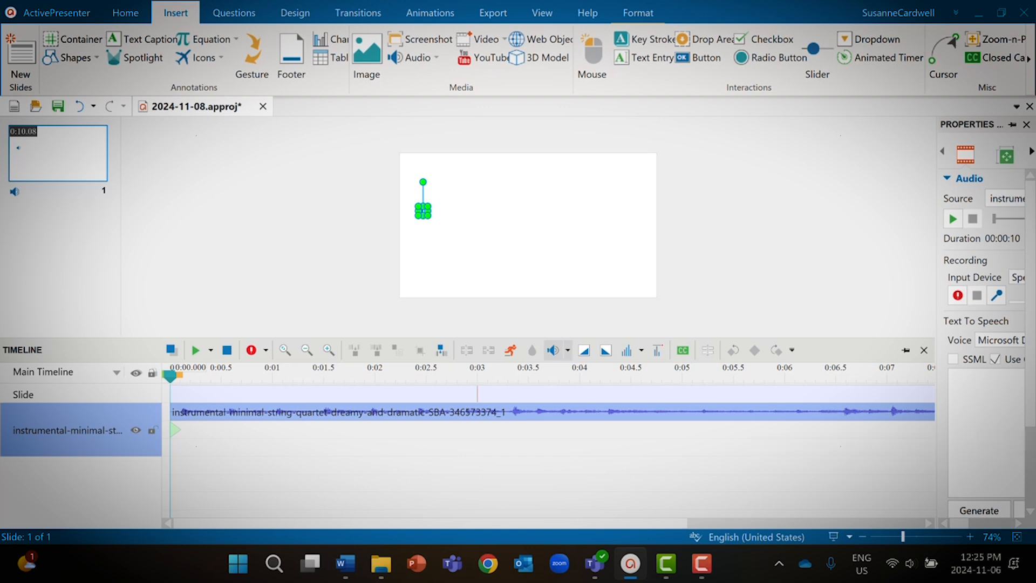
click(567, 350)
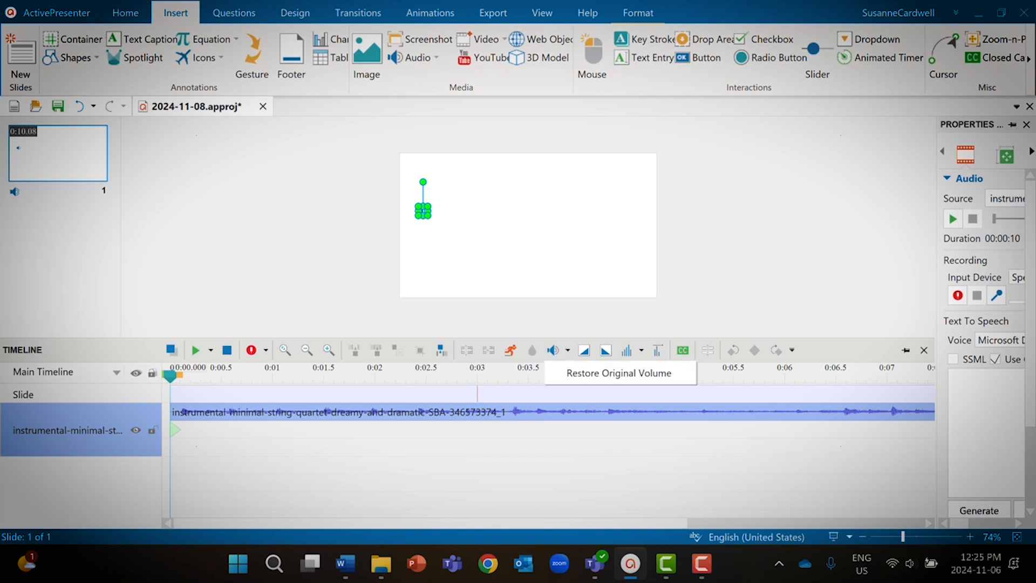
click(554, 350)
click(554, 350)
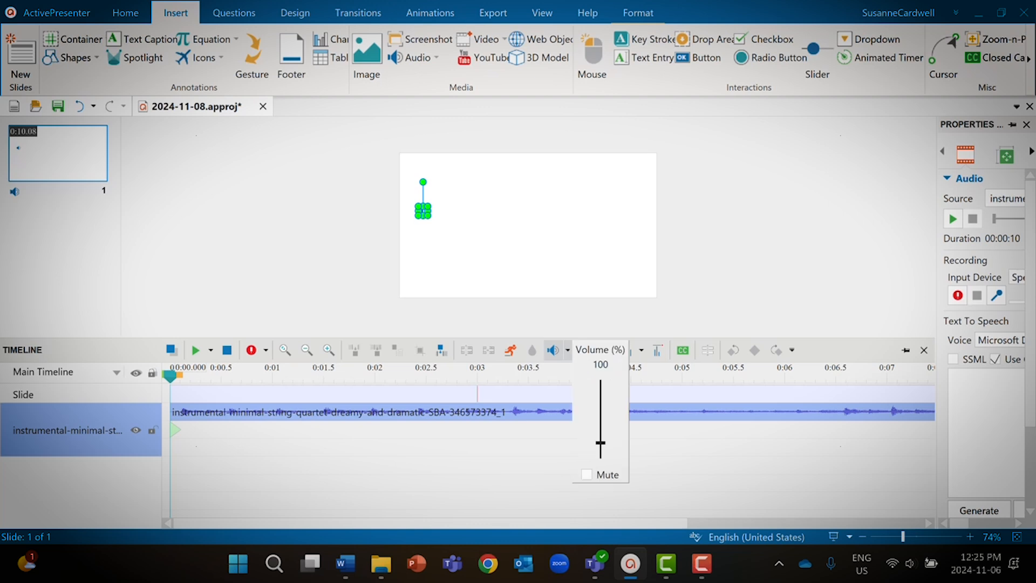
drag(599, 442, 600, 434)
click(600, 425)
click(545, 468)
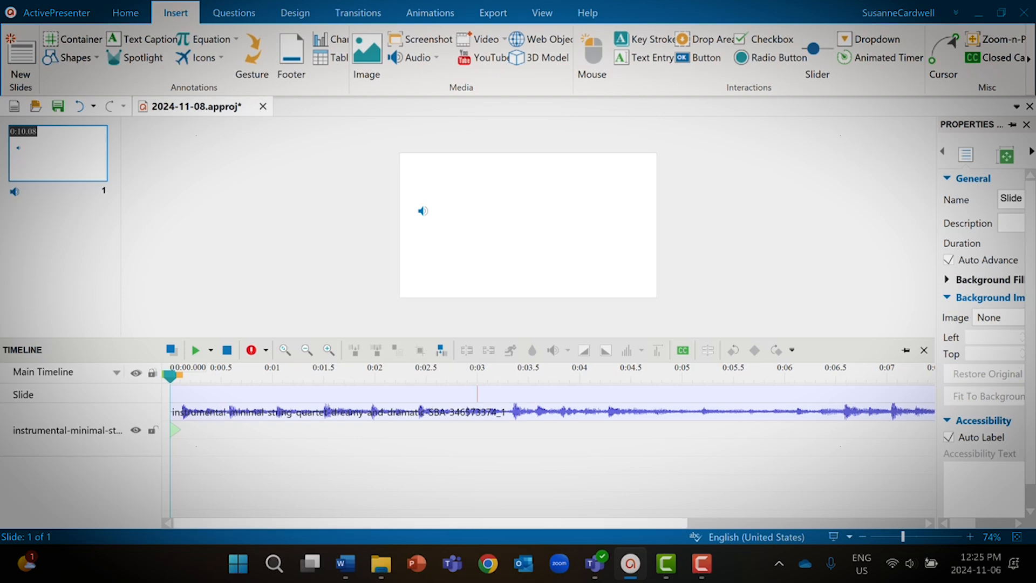
Add the Jesus video from File Explorer to the slide and shorten its timeline clip to about 1.08 seconds.
mouse_move(381, 562)
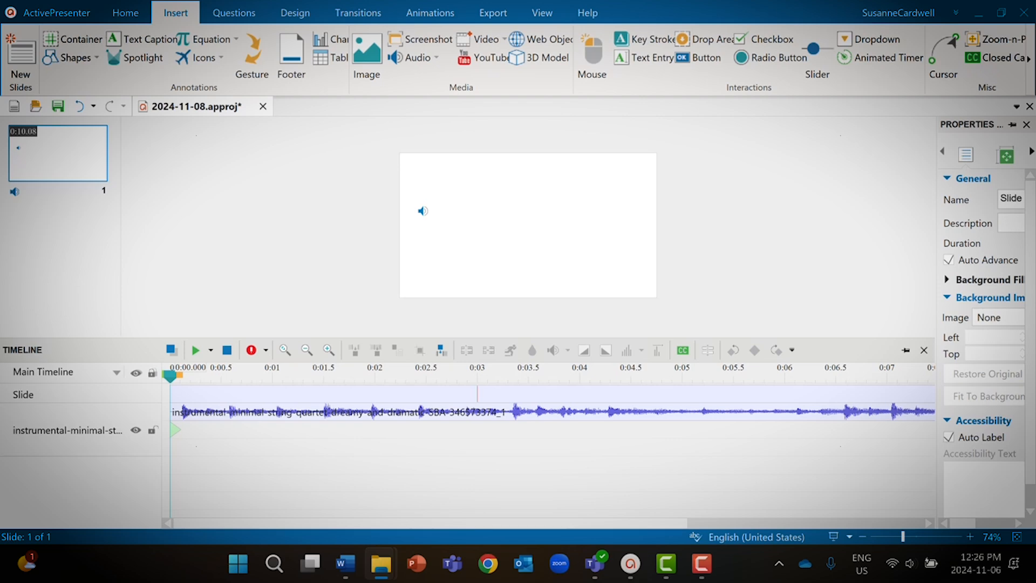
drag(0, 226, 447, 181)
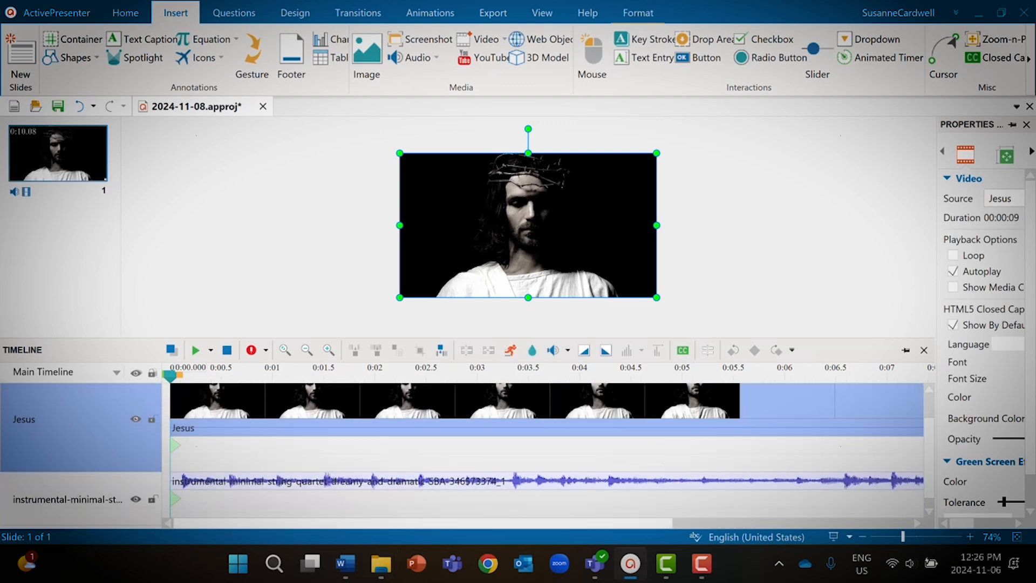
scroll(542, 450, right, 10)
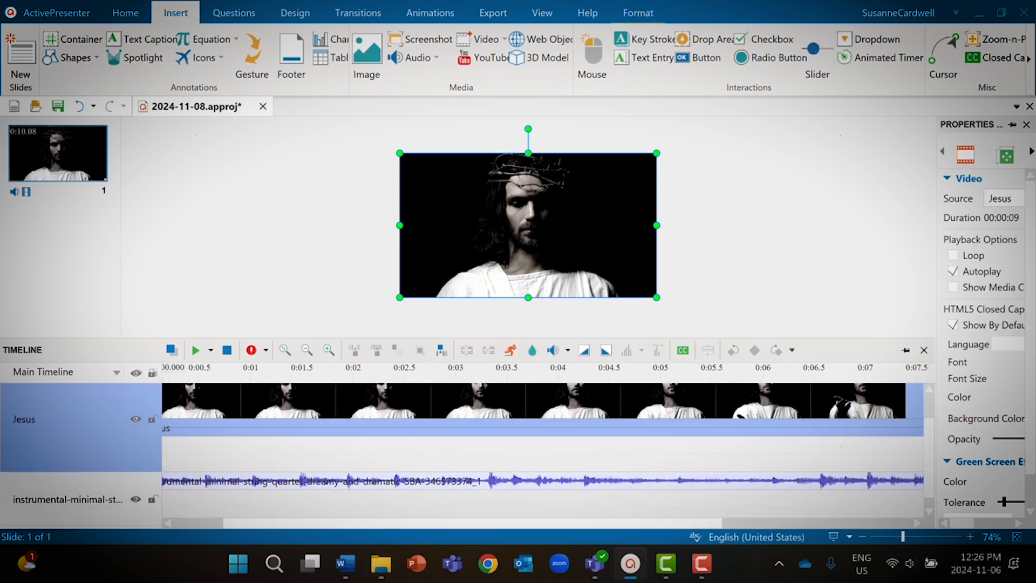
scroll(543, 450, right, 5)
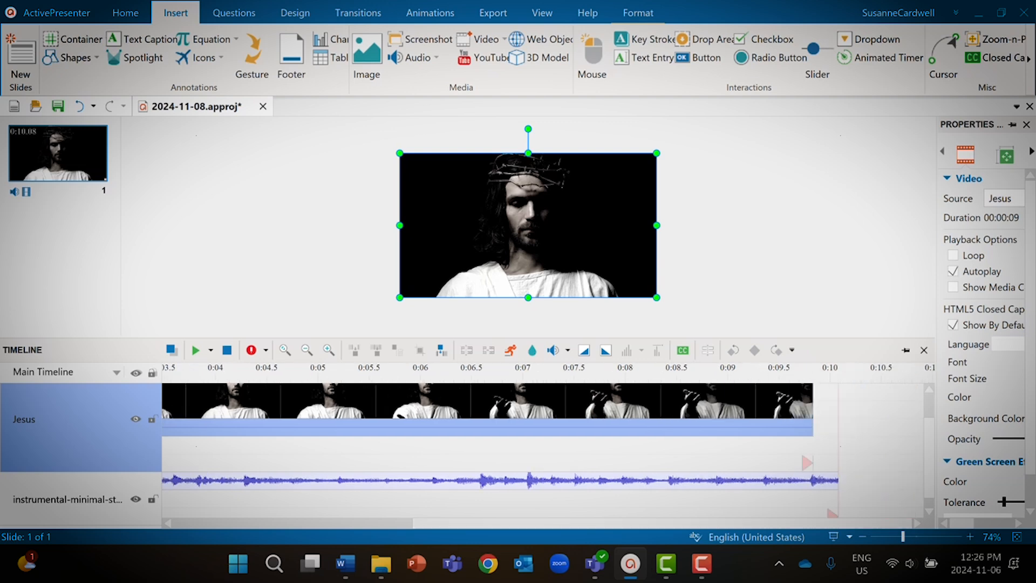
drag(812, 410, 196, 410)
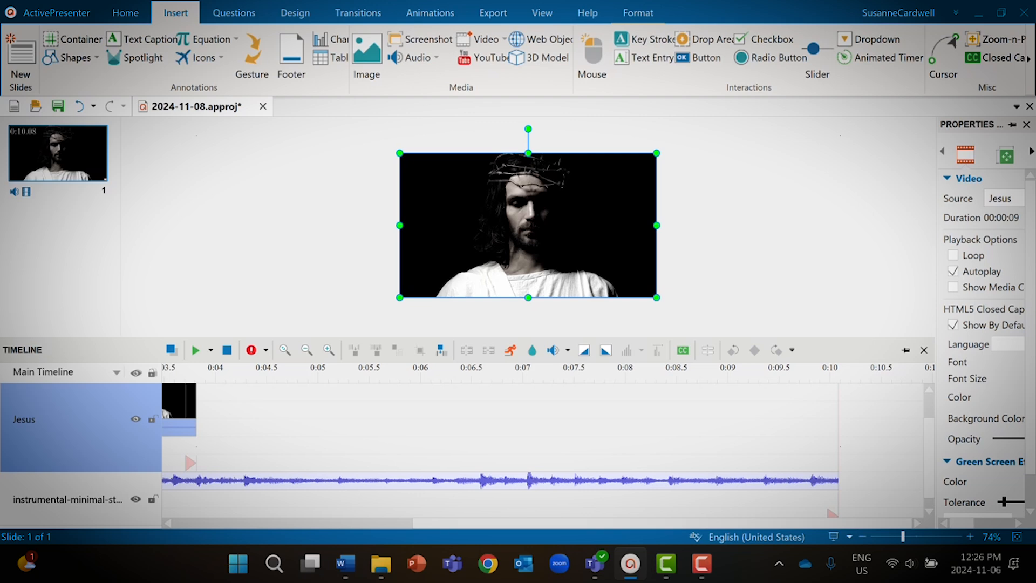
drag(663, 523, 425, 523)
drag(560, 426, 280, 427)
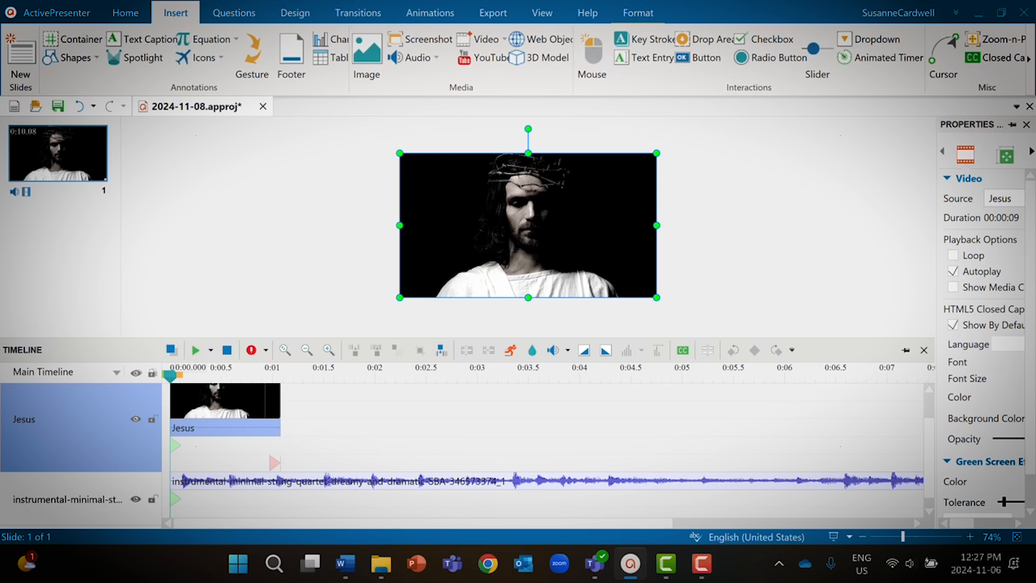
Save the project and preview the slide's timeline from the start.
click(11, 12)
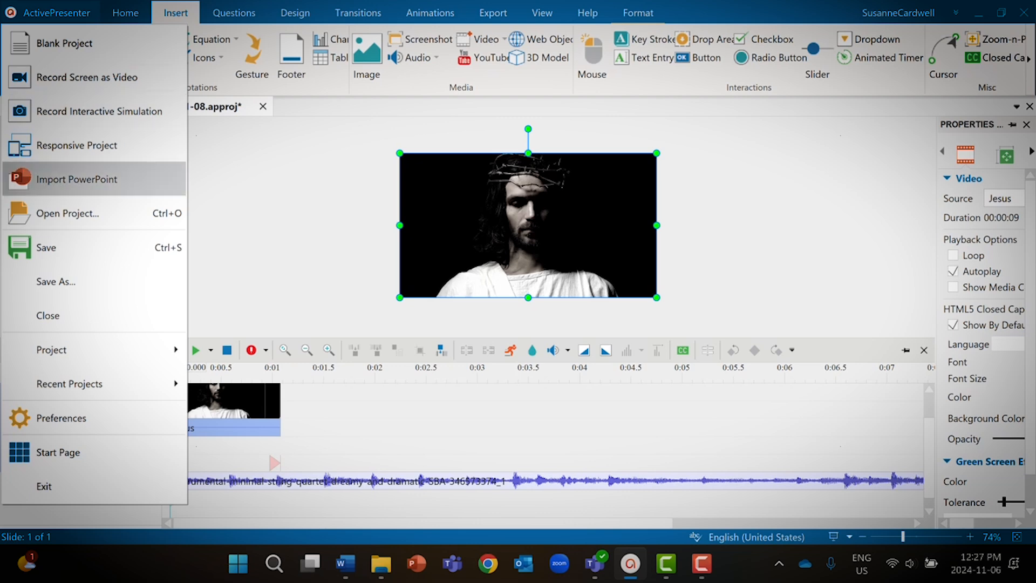
click(49, 247)
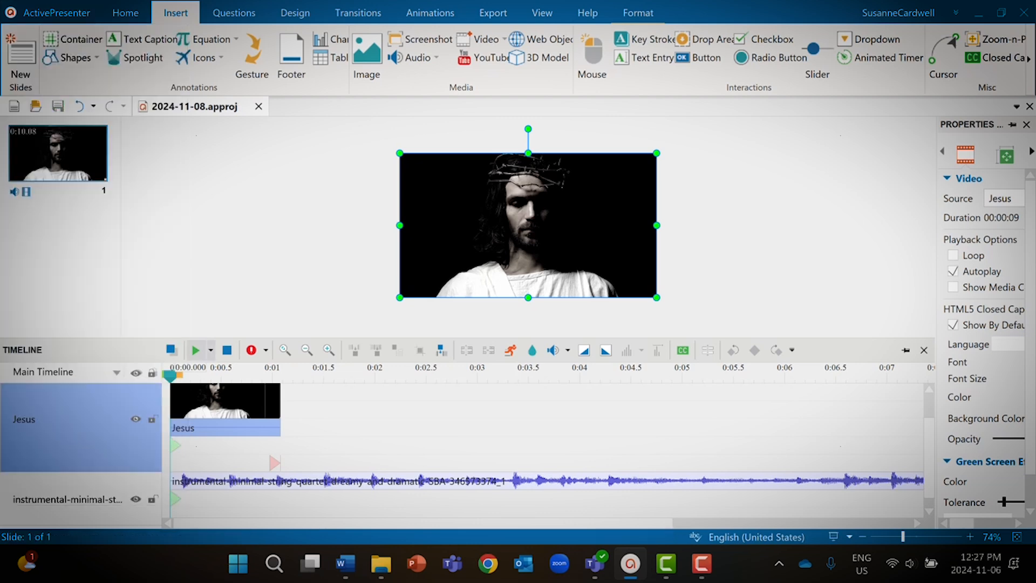
click(195, 349)
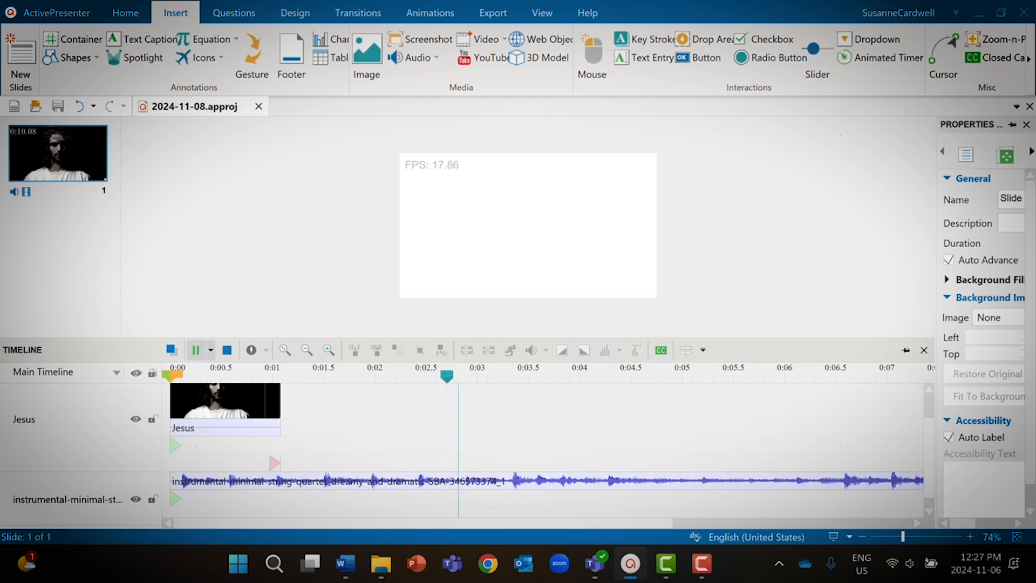
click(196, 349)
click(227, 350)
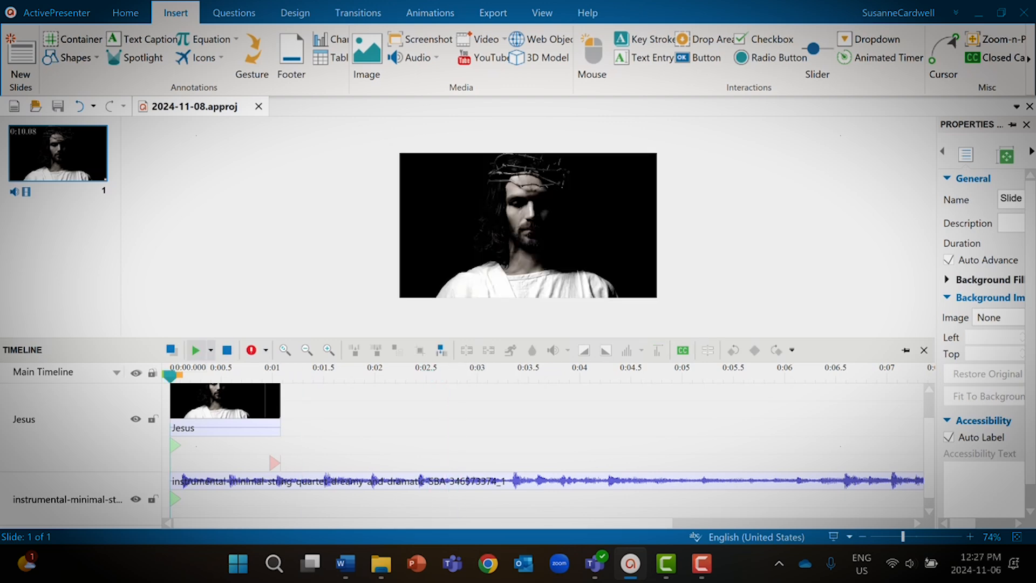
Replay the opening of the timeline and place the playhead at the end of the Jesus clip, at 0:01.076.
click(195, 349)
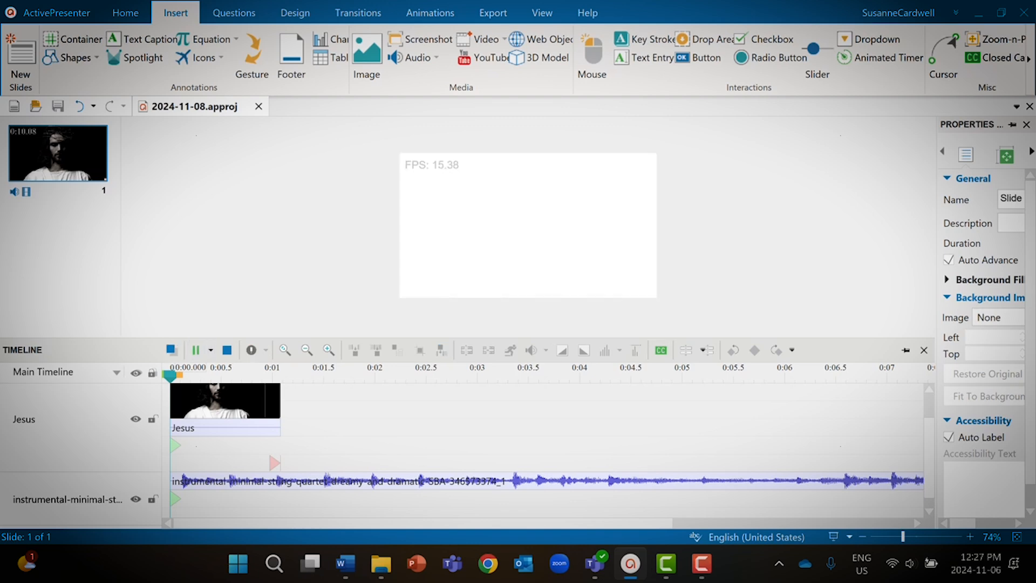
click(195, 349)
click(196, 350)
click(195, 349)
click(196, 350)
click(196, 350)
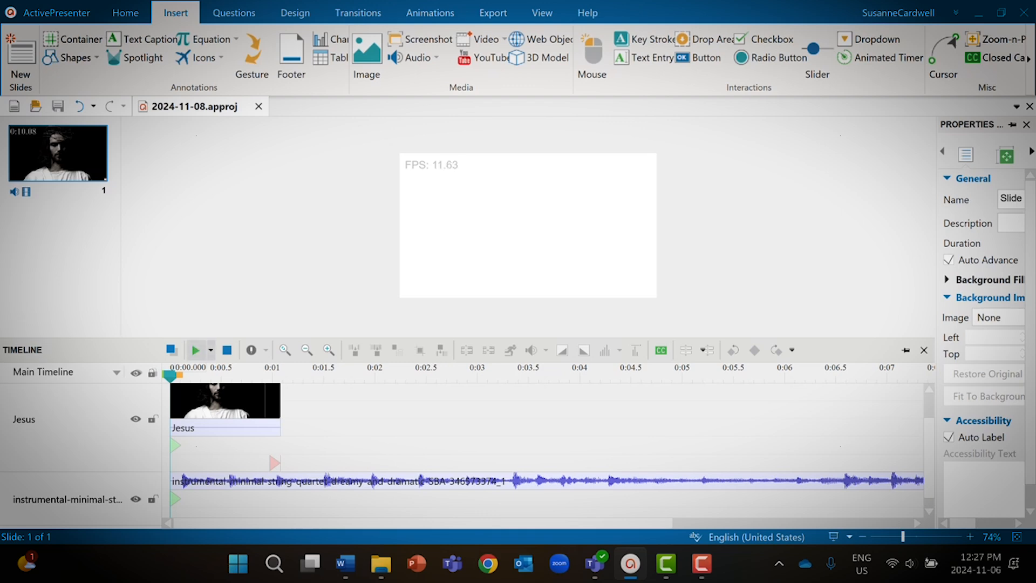
click(195, 349)
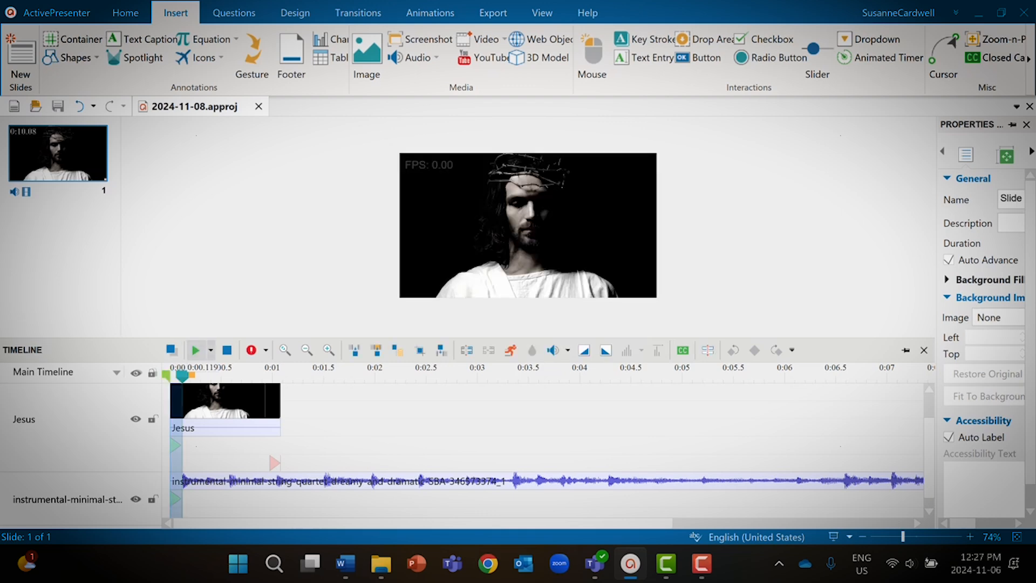
click(227, 350)
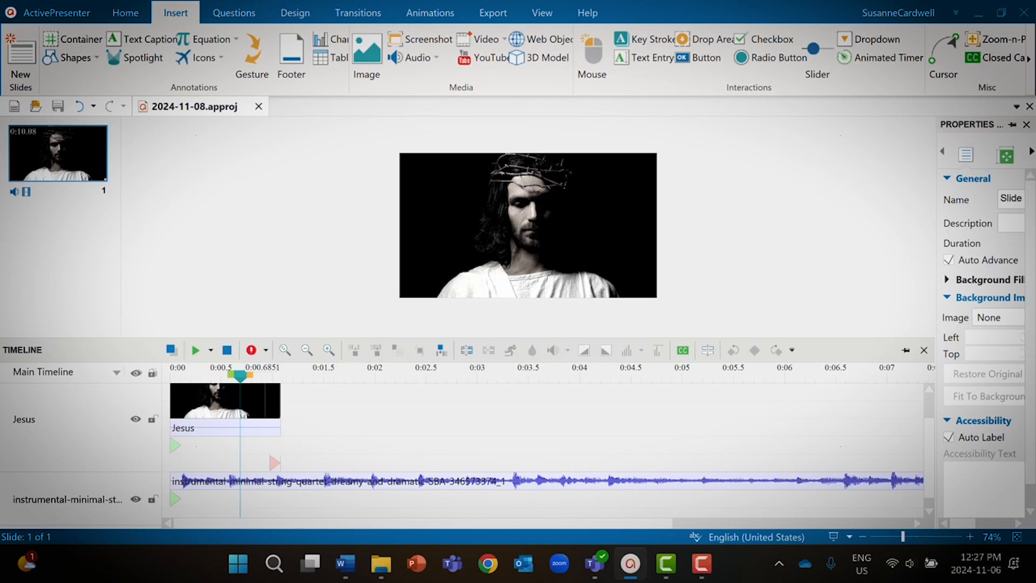
drag(240, 376, 280, 376)
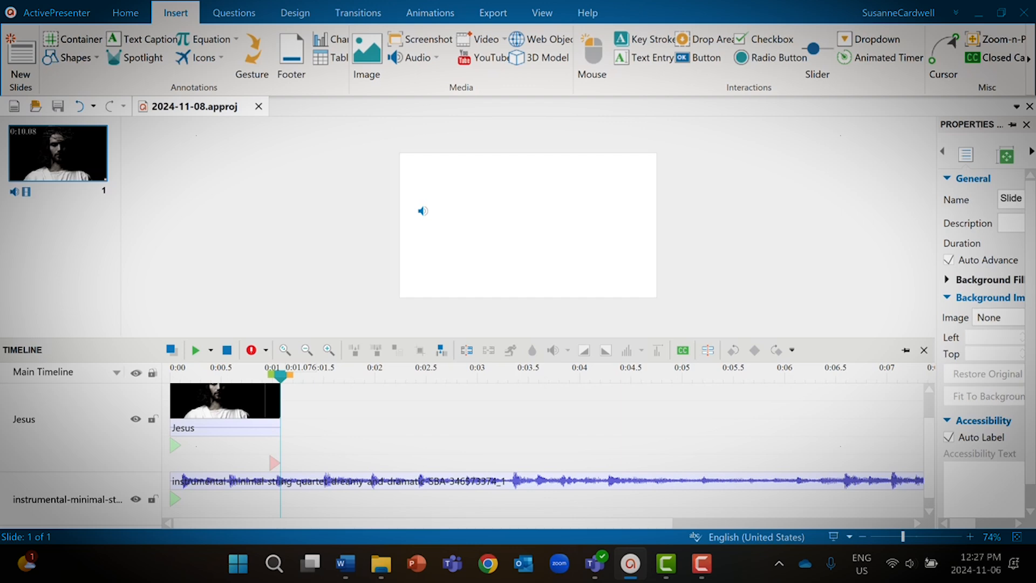
Switch to File Explorer and add the Women Praying video to the slide, starting at 0:01.076.
key(alt+Tab)
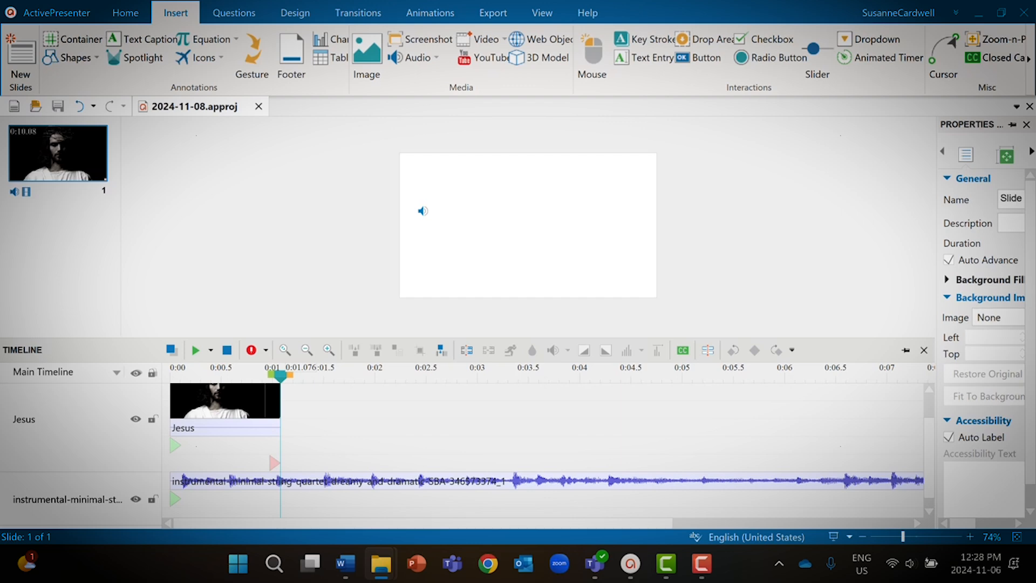
drag(0, 265, 452, 212)
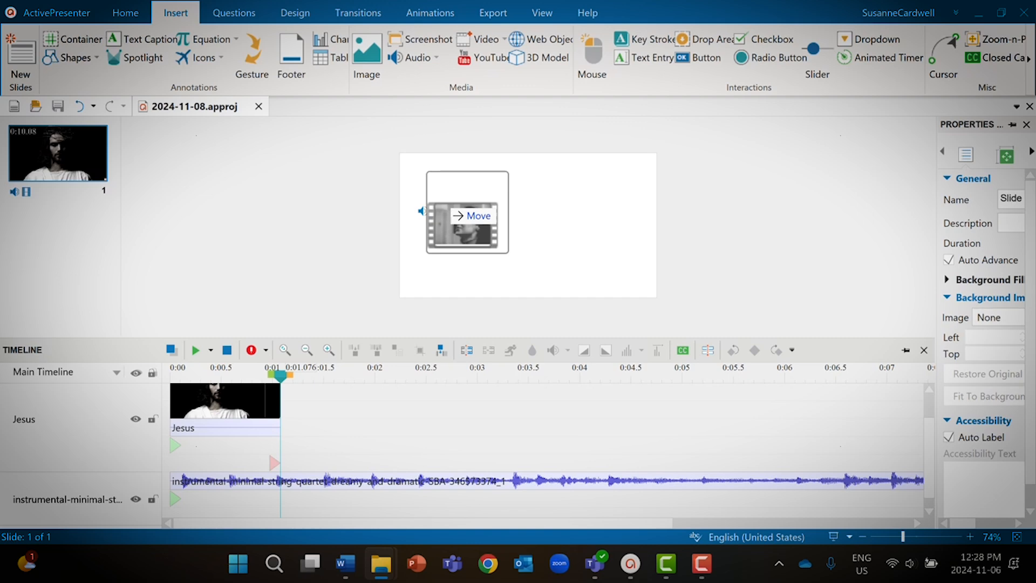
drag(452, 212, 452, 212)
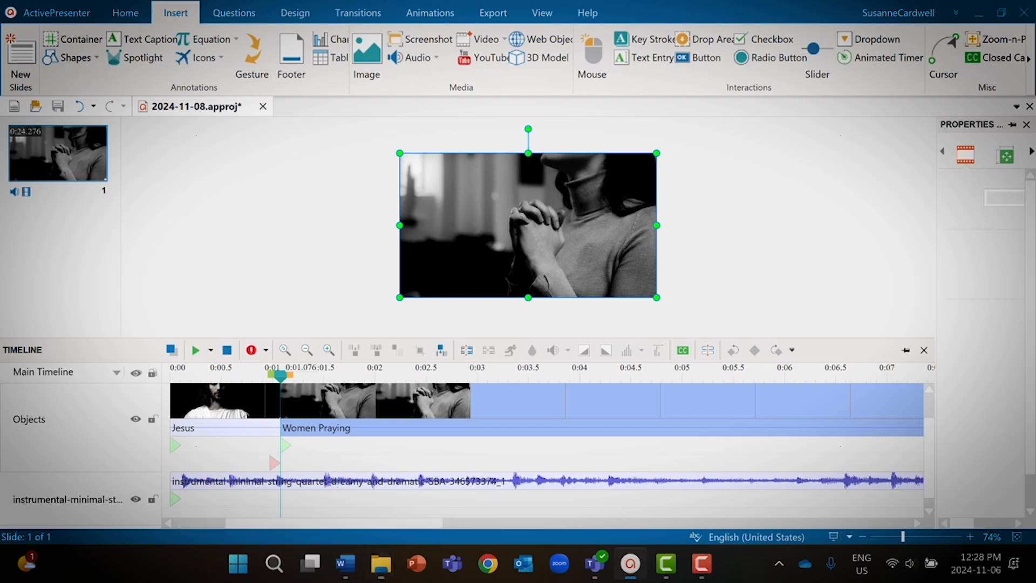
Shorten the Women Praying clip on the timeline so that it ends at about 0:06.6.
drag(281, 522, 806, 522)
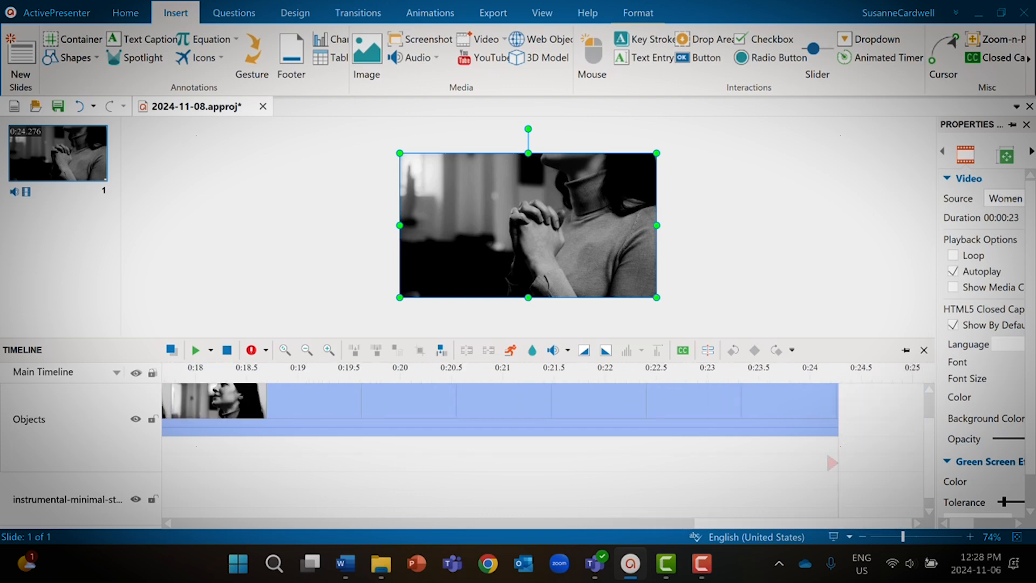
drag(825, 448, 183, 448)
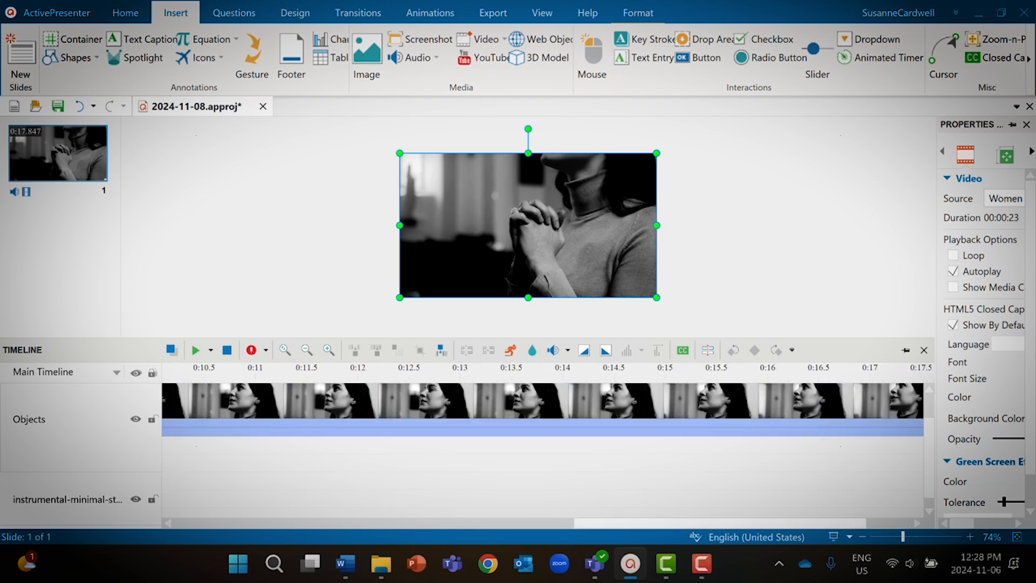
drag(719, 523, 766, 522)
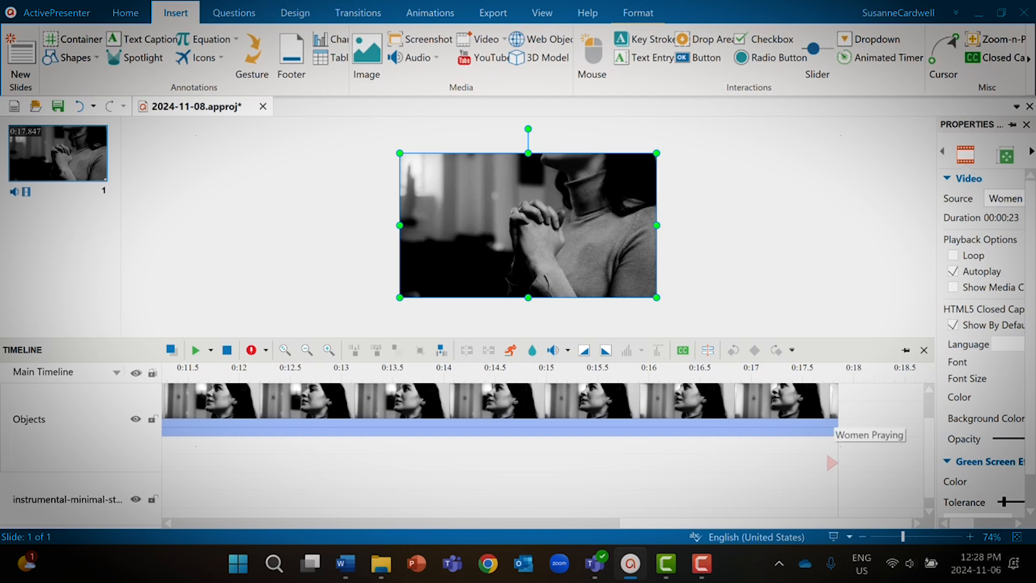
mouse_move(836, 409)
mouse_down()
mouse_move(159, 409)
mouse_move(210, 409)
mouse_up()
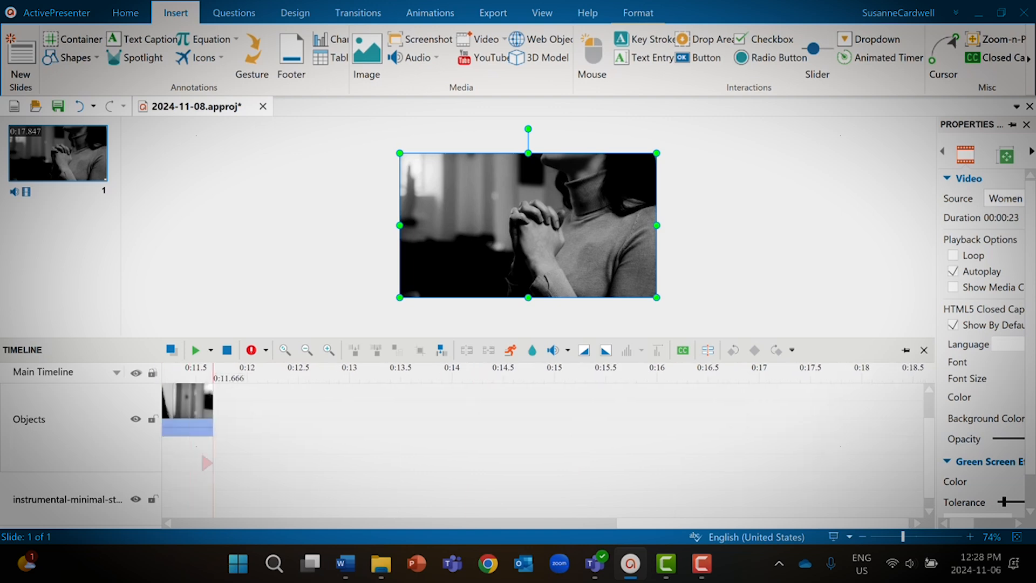
drag(693, 523, 676, 523)
drag(856, 449, 353, 456)
drag(477, 523, 268, 522)
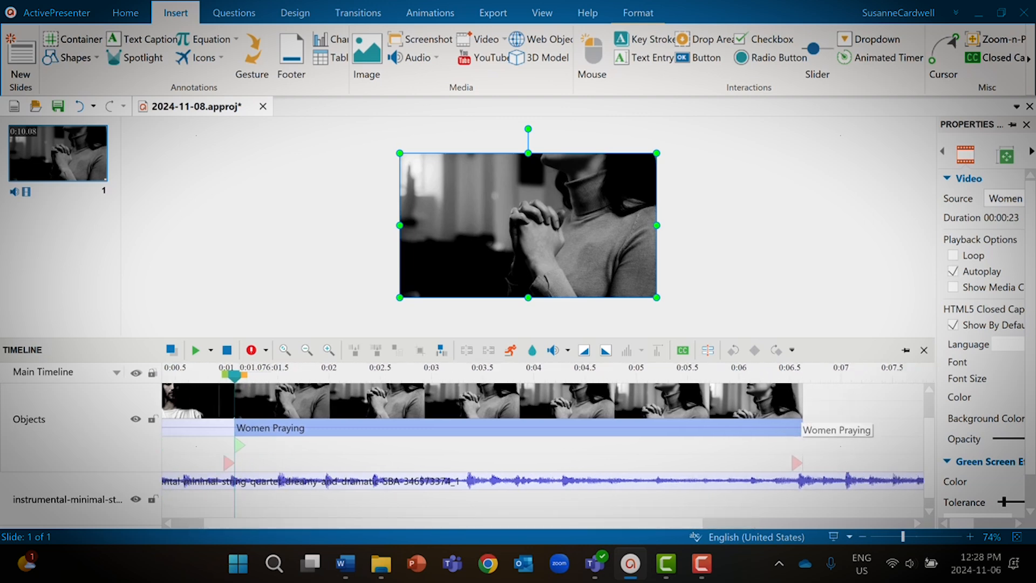
Shift the cut between the Jesus and Women Praying clips to about 0:03.3 and trim the Women Praying end to about 0:06.6.
drag(235, 428, 466, 427)
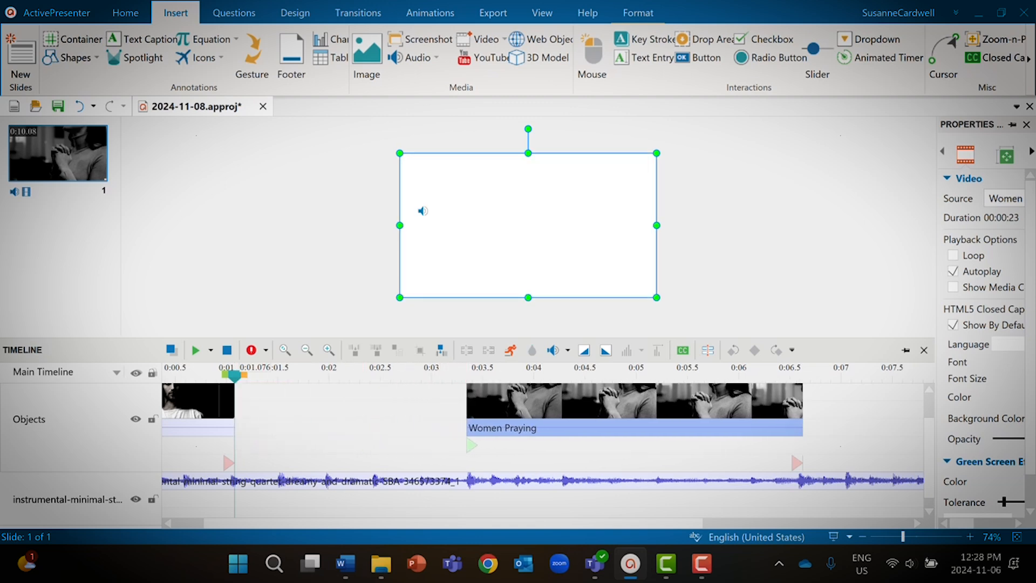
drag(235, 427, 466, 426)
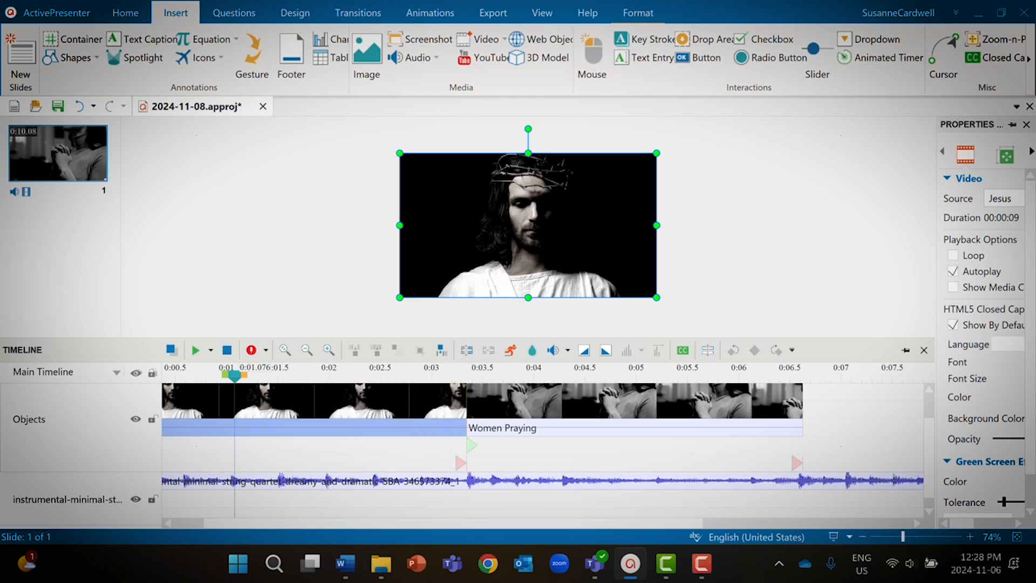
click(799, 428)
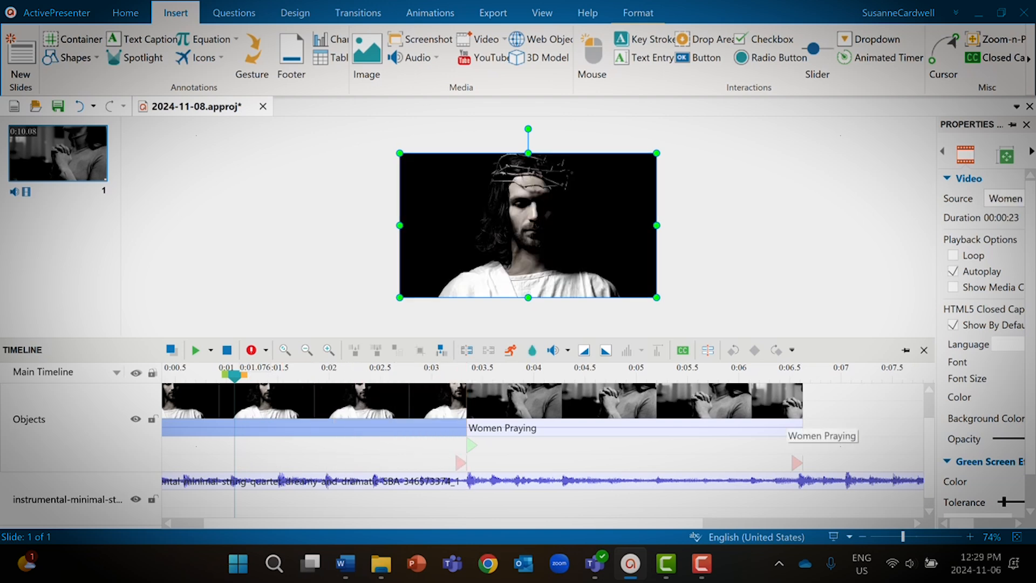
drag(802, 426, 799, 426)
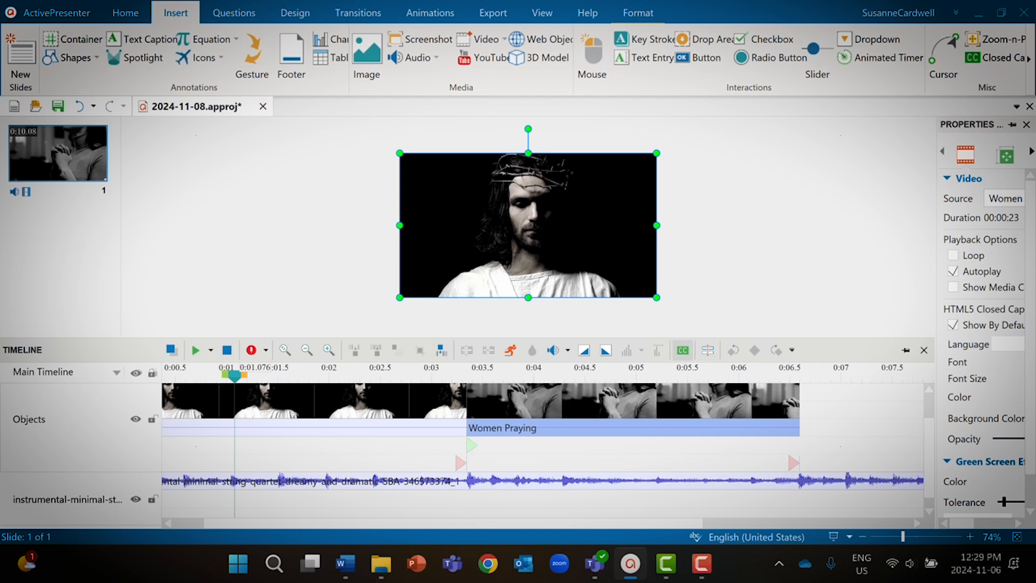
Place the playhead at the end of the Women Praying clip, 0:06.603, and add the Womaninmirror video from File Explorer there.
click(800, 373)
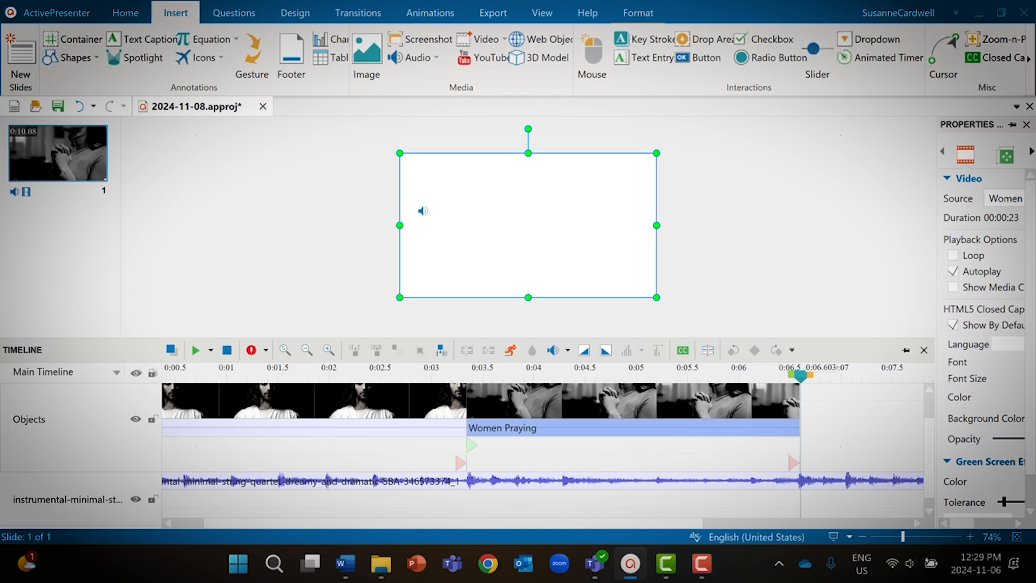
click(381, 564)
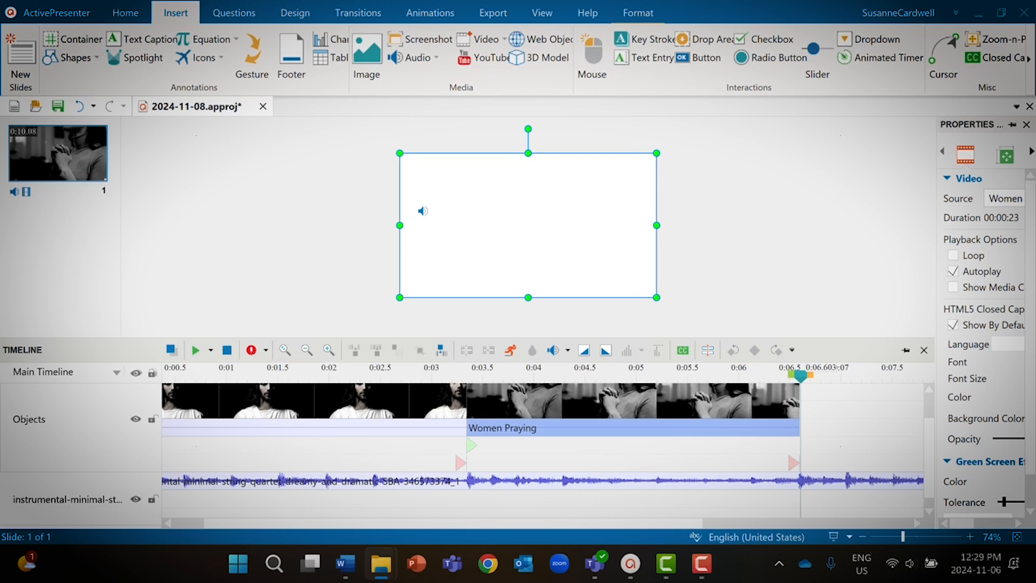
drag(3, 275, 494, 215)
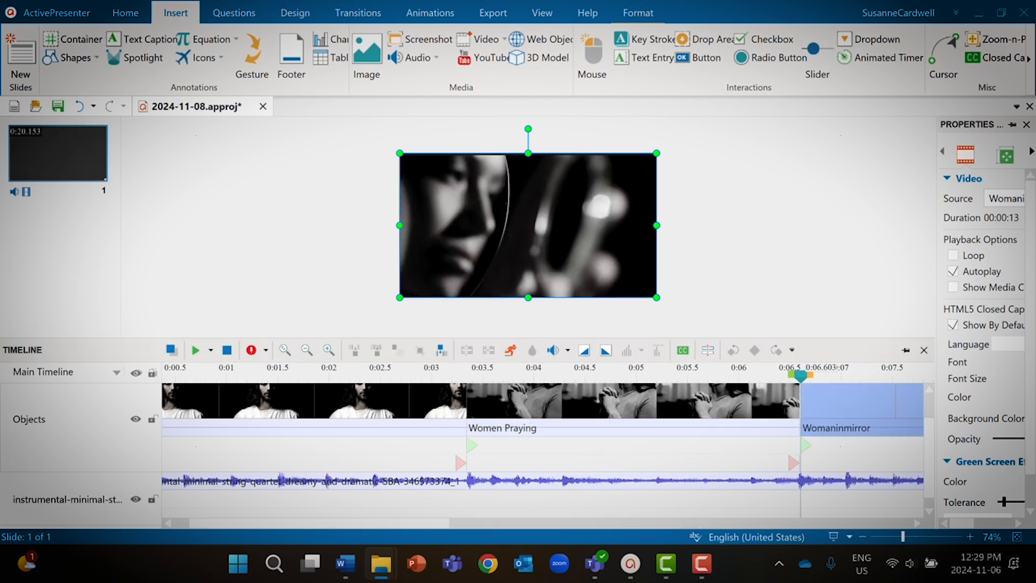
Shorten the Womaninmirror clip so that it ends together with the string quartet audio at 0:10.08.
drag(318, 523, 783, 522)
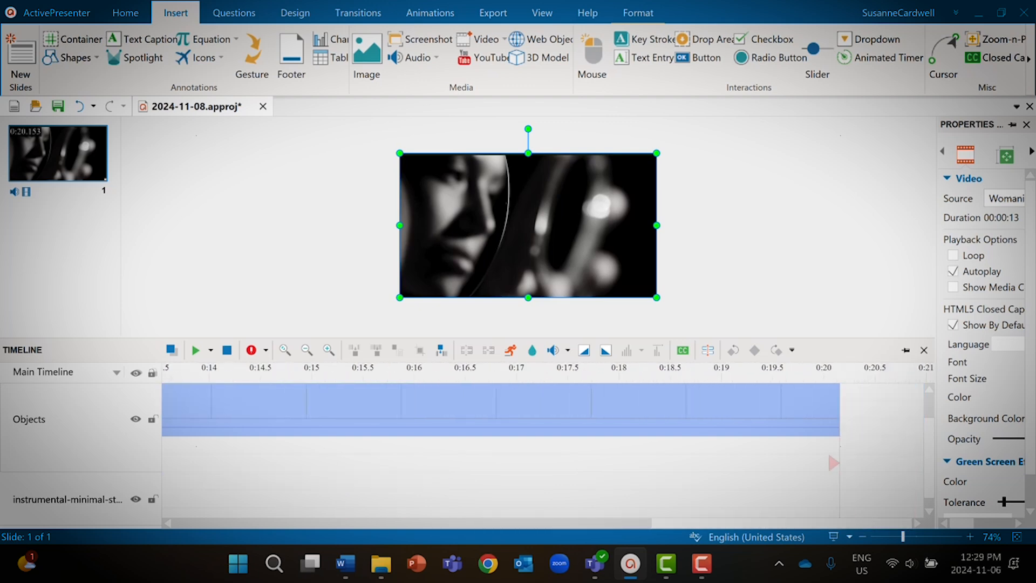
drag(839, 414, 184, 414)
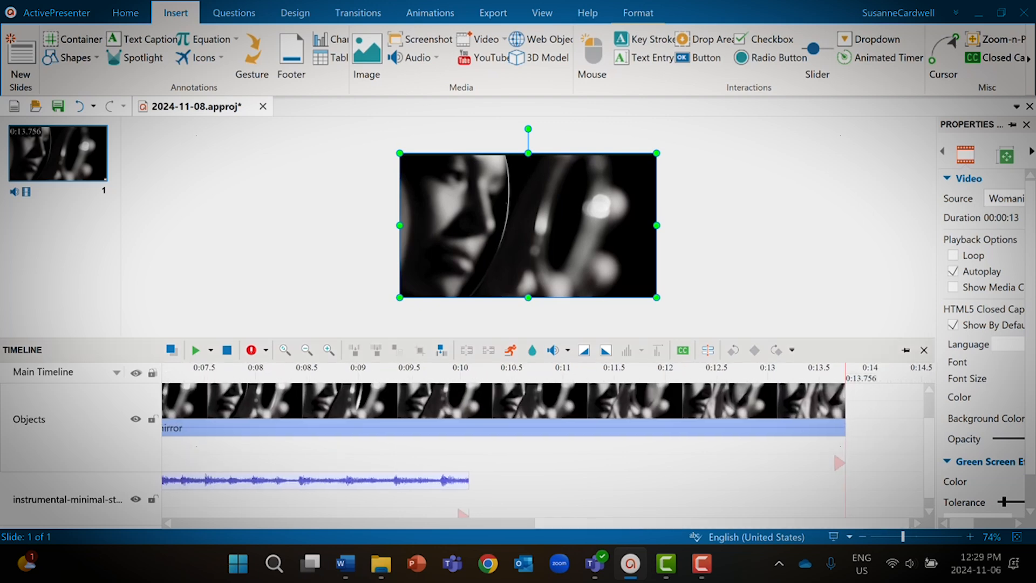
drag(845, 415, 468, 415)
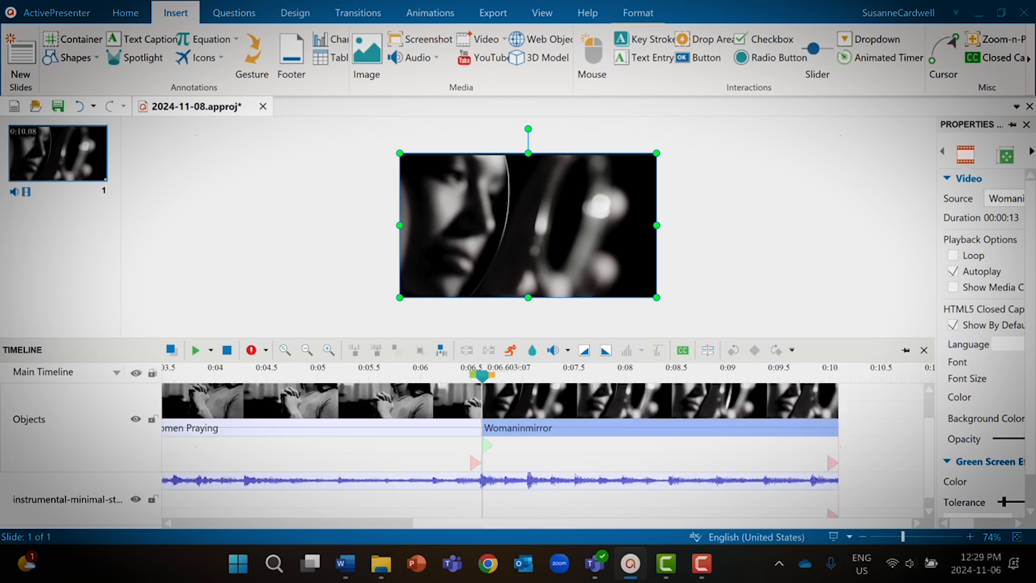
Return the playhead to 0:00, save the project and preview the whole timeline.
drag(481, 376, 162, 377)
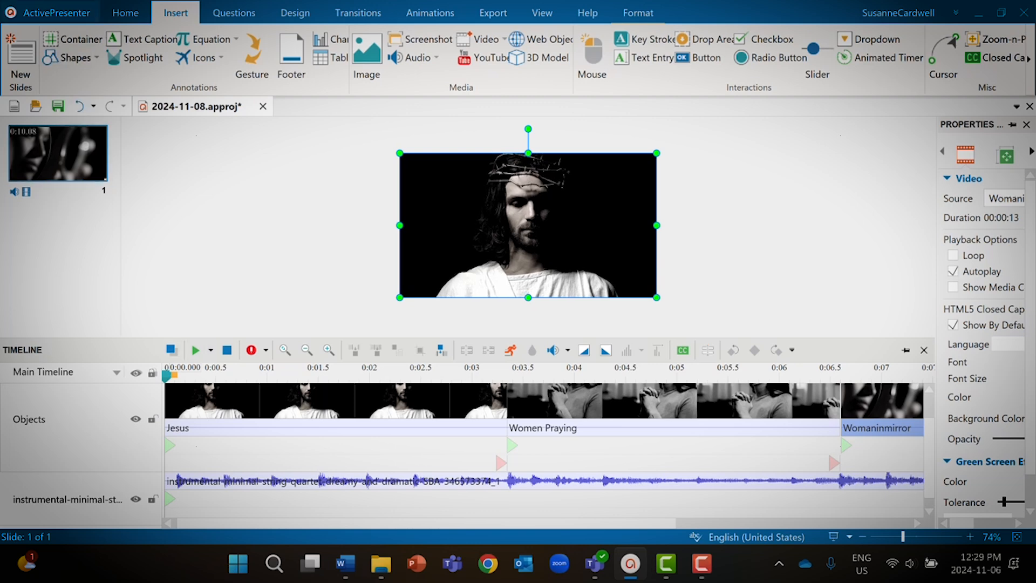
click(57, 13)
click(48, 247)
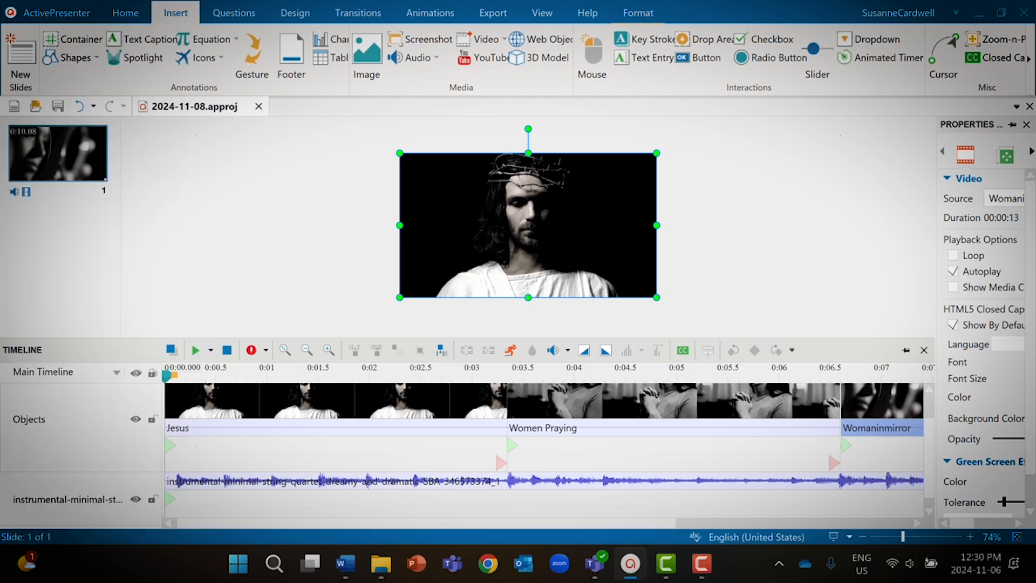
click(196, 349)
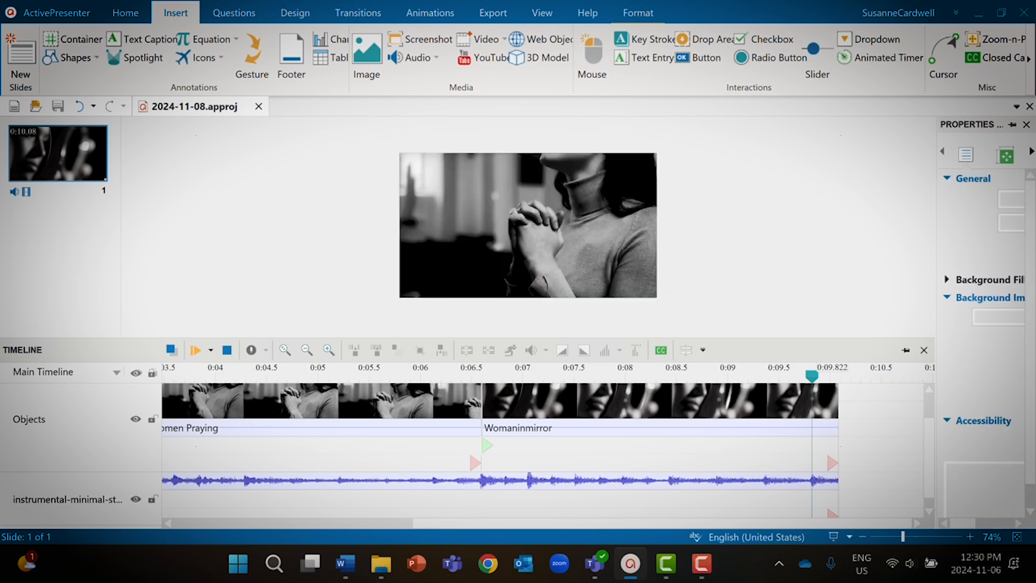
Move the playhead back to 0:02.073, within the Jesus clip, and replay the timeline from there.
drag(245, 376, 162, 375)
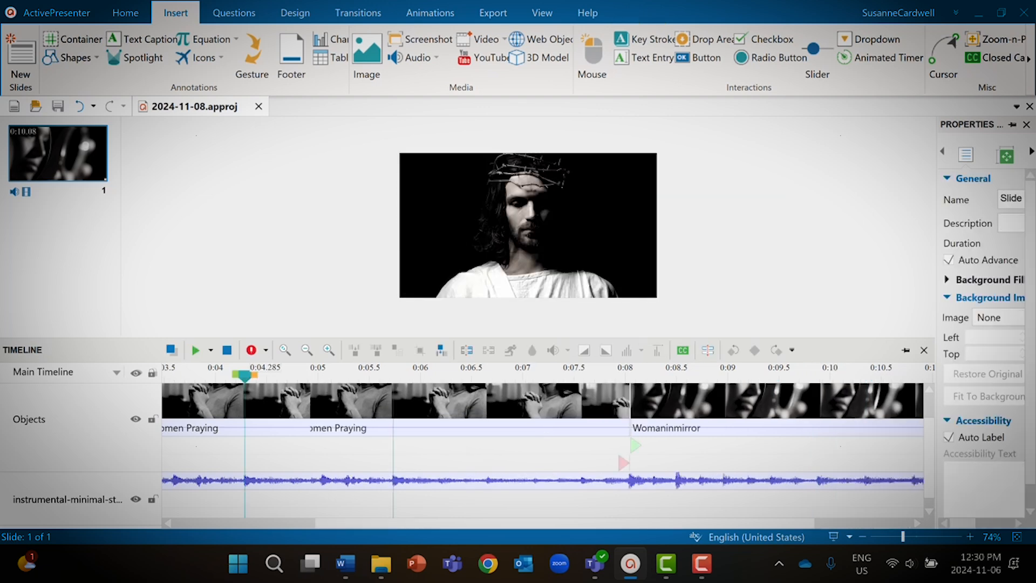
drag(245, 376, 168, 375)
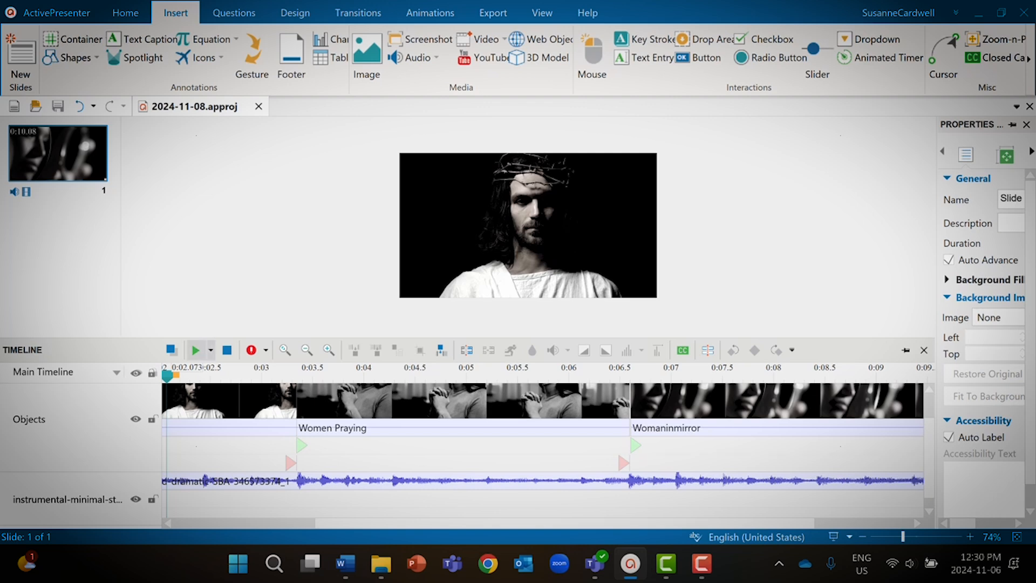
click(195, 350)
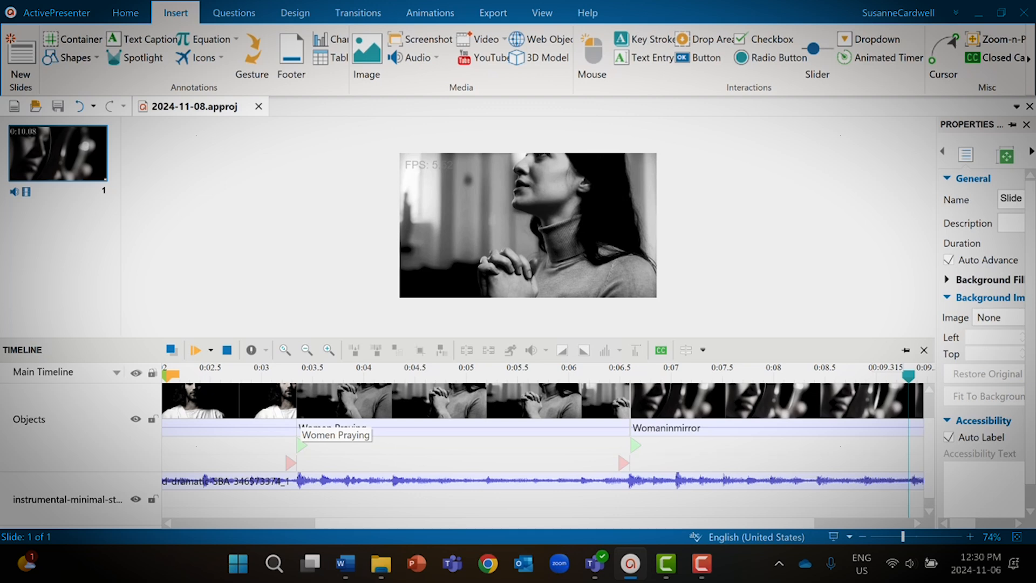
Select the Women Praying clip and examine the slide on both sides of its start, at 0:03.268 and 0:03.484.
click(309, 424)
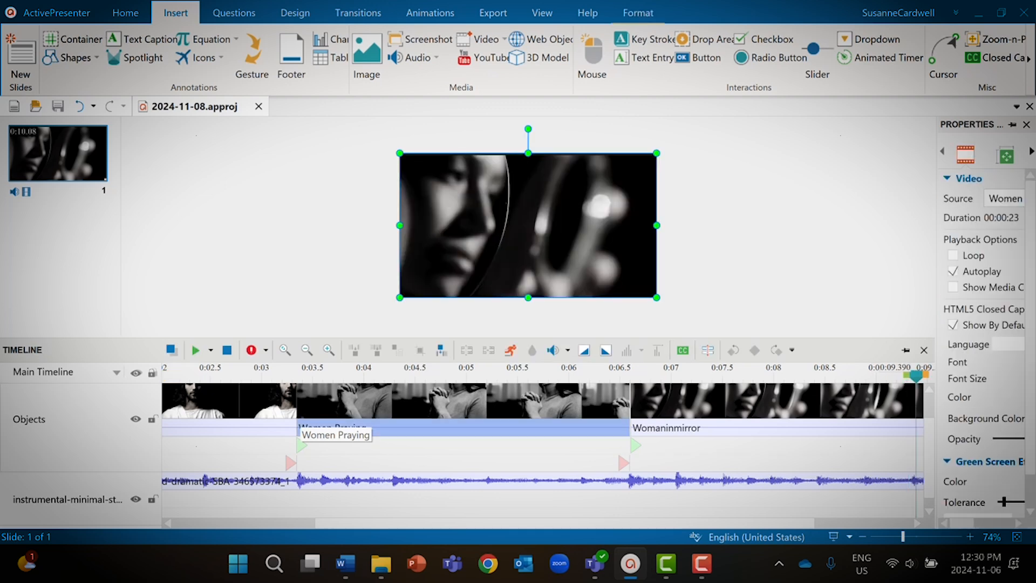
click(289, 375)
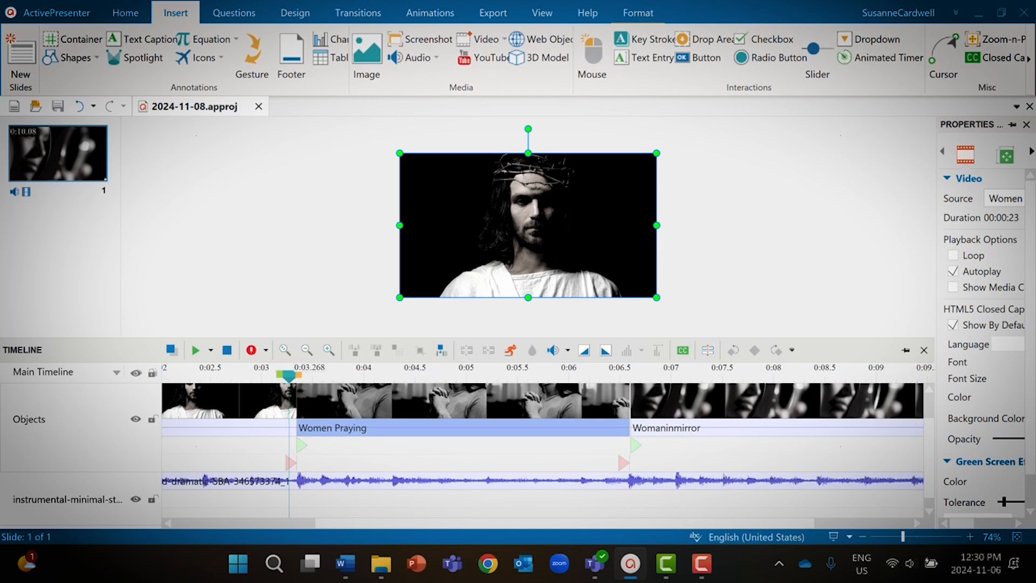
drag(289, 375, 311, 375)
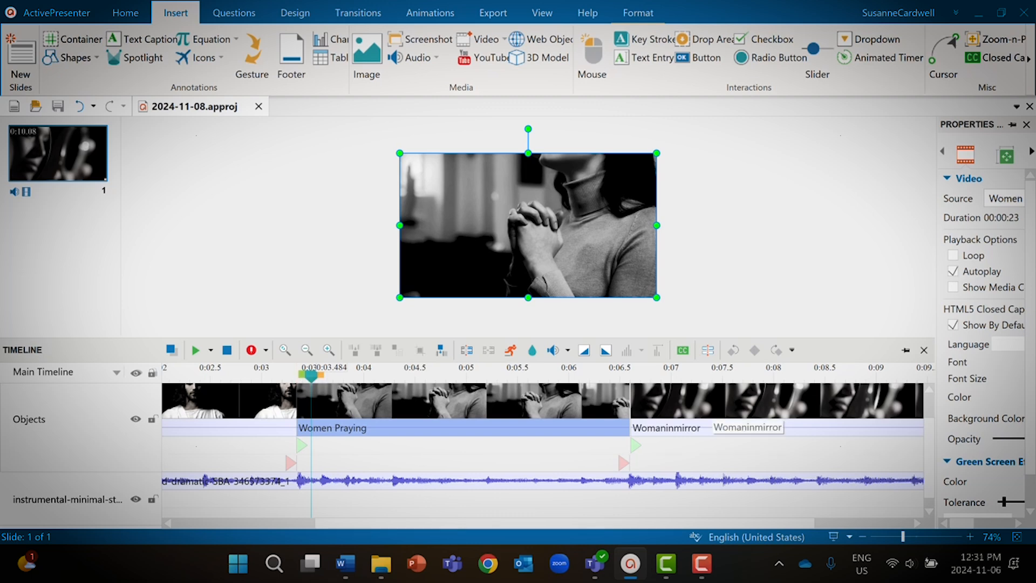
Move the Women Praying and Womaninmirror clips together down into a new timeline line.
ctrl+click(712, 413)
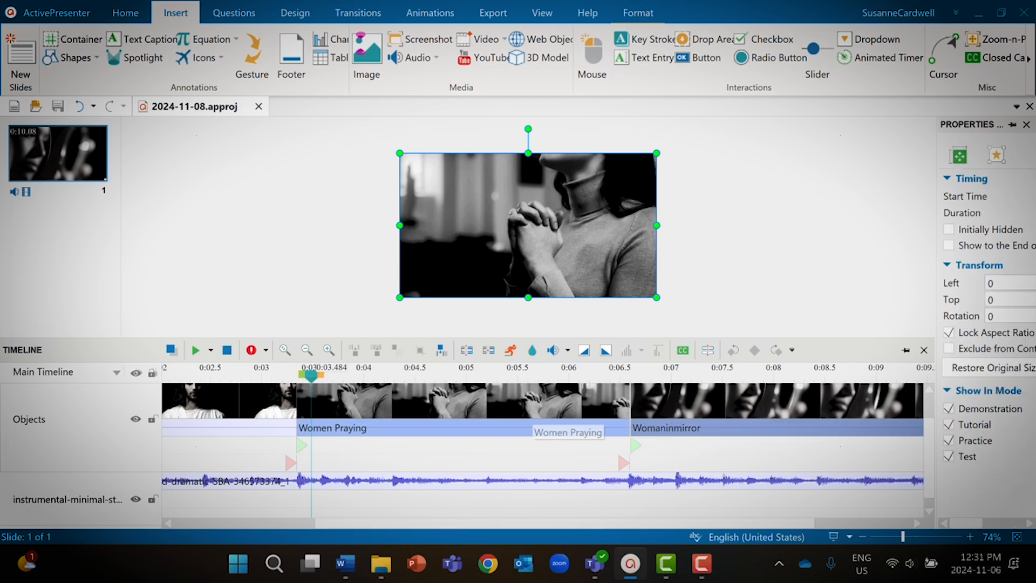
right_click(533, 427)
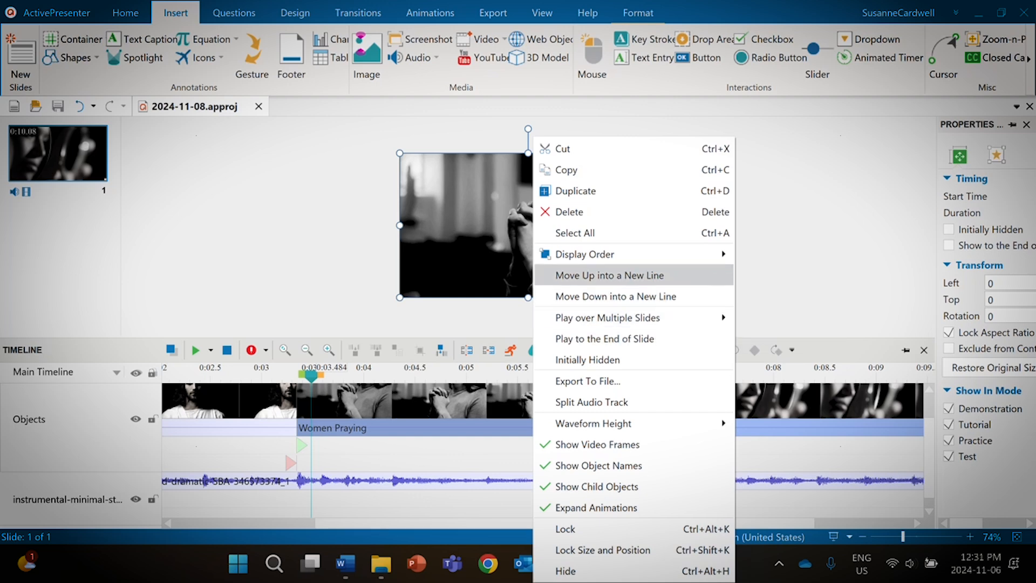
mouse_move(585, 254)
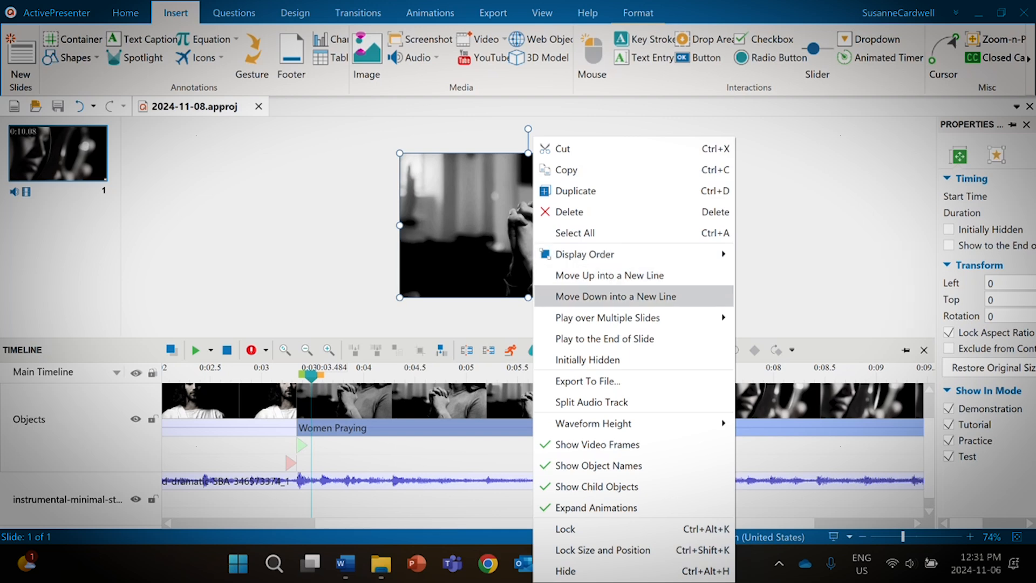
click(616, 296)
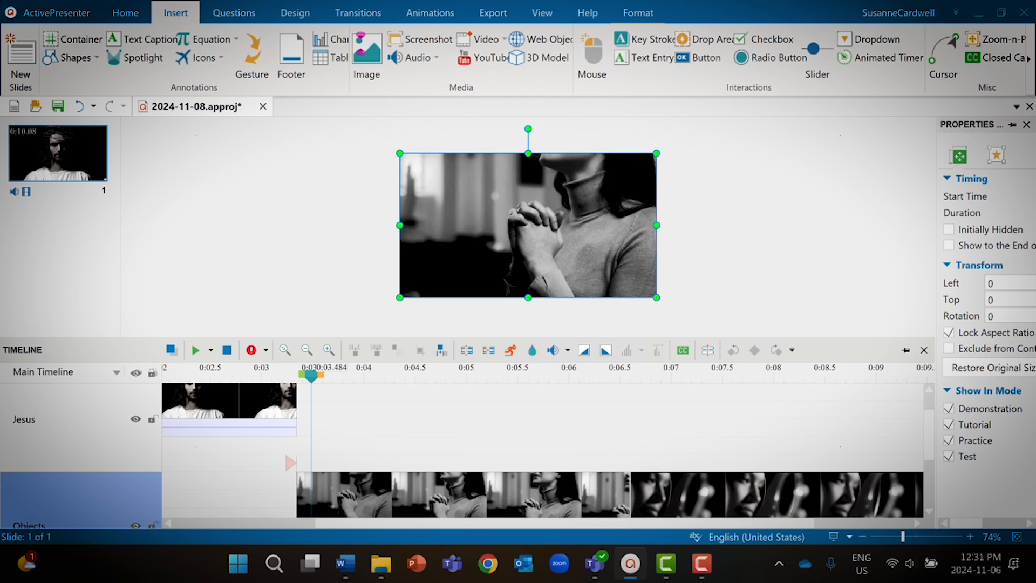
scroll(539, 453, down, 2)
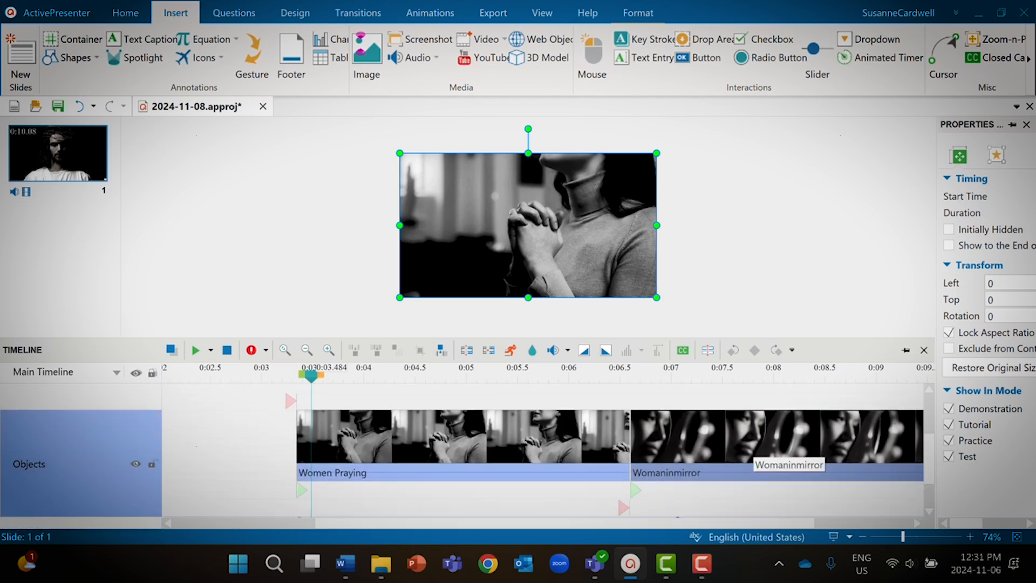
Move the Womaninmirror clip on its own down into a new timeline line below Women Praying.
click(707, 500)
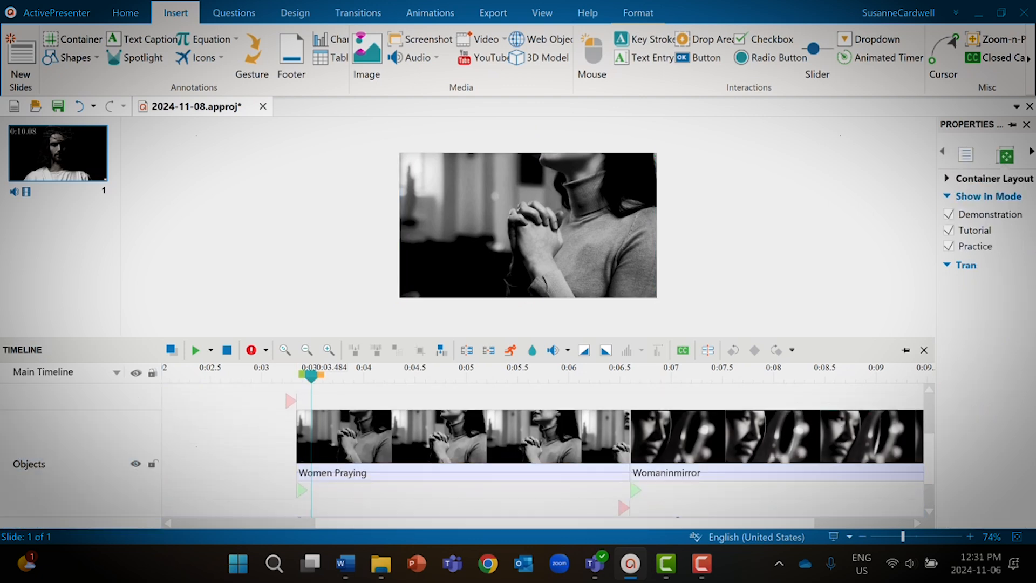
click(711, 449)
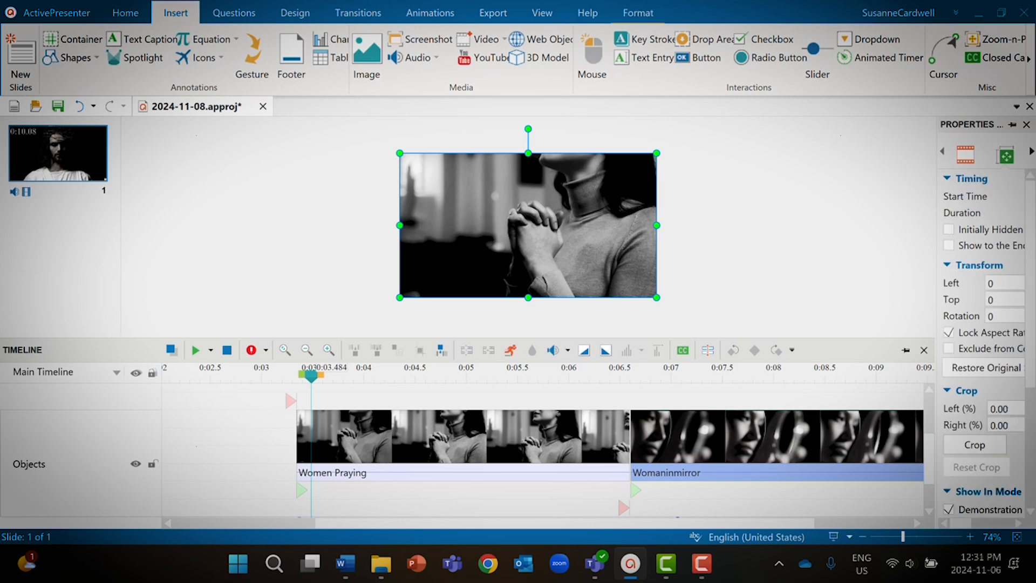
right_click(707, 456)
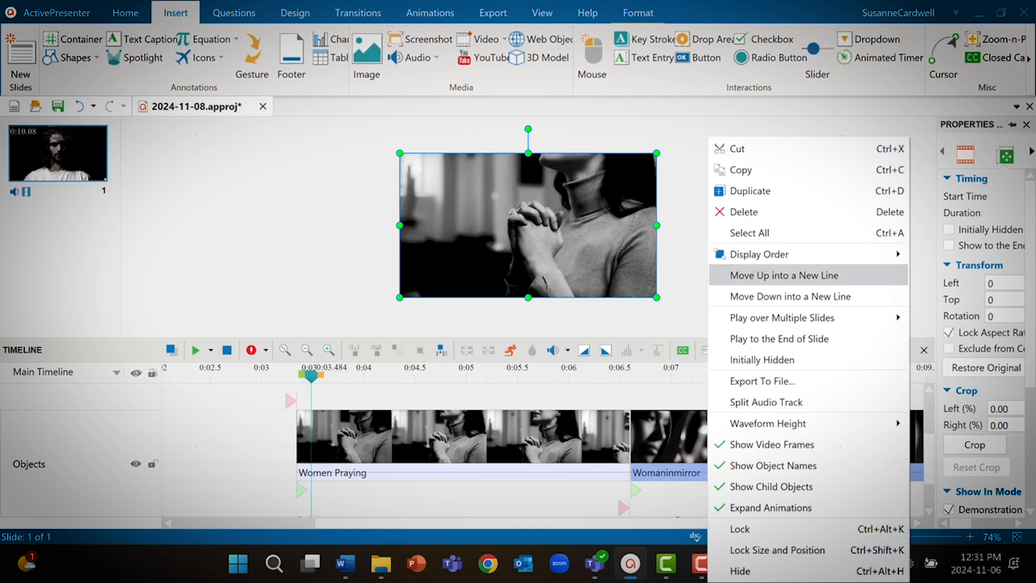
click(790, 296)
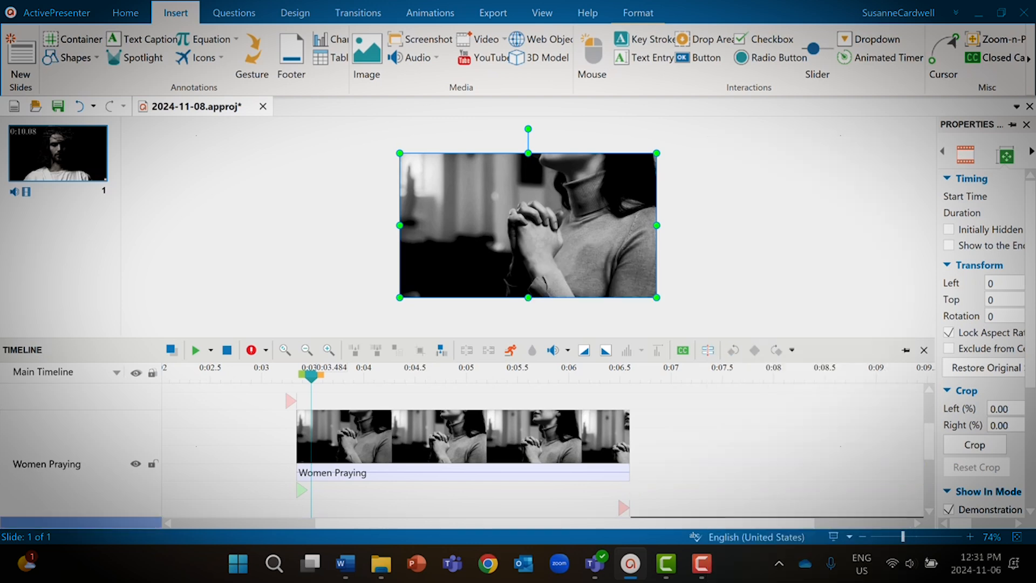
Extend the end of the Jesus clip to 0:06.603 and the end of the Women Praying clip to 0:10.080, overlapping their following clips.
mouse_move(929, 441)
mouse_down()
mouse_move(929, 462)
mouse_move(929, 416)
mouse_move(929, 426)
mouse_up()
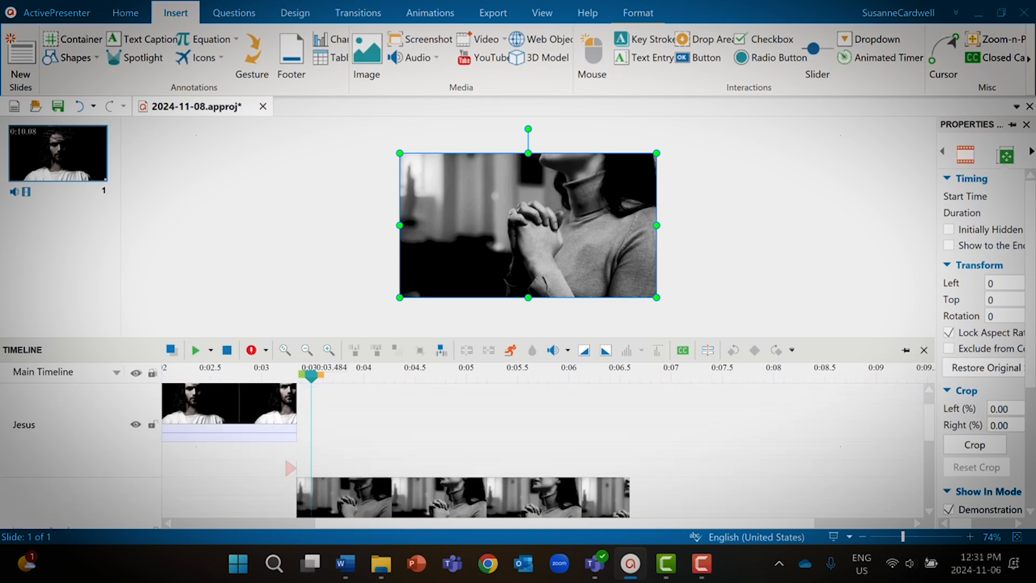
drag(297, 429, 630, 429)
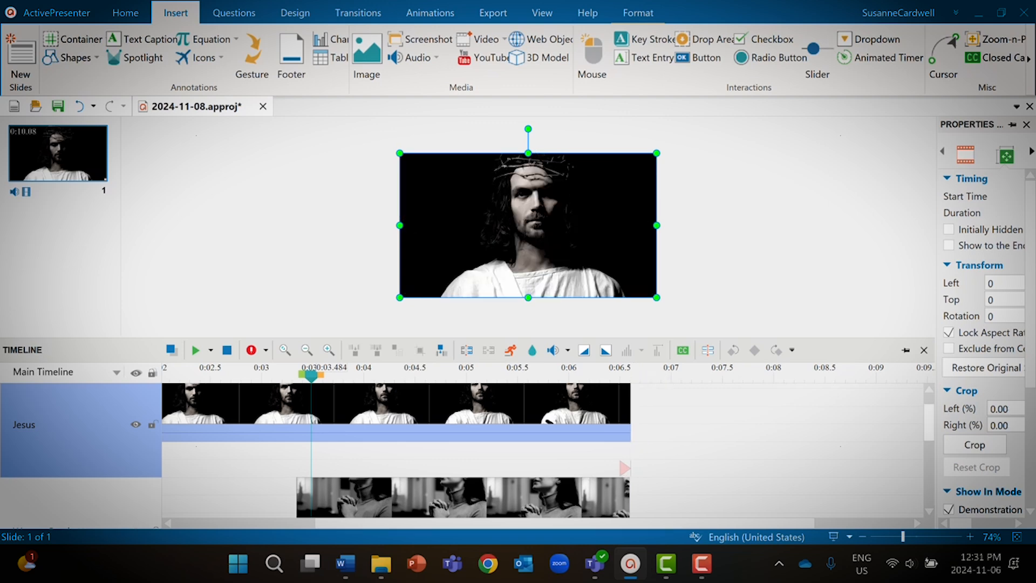
scroll(630, 431, down, 10)
scroll(548, 448, up, 5)
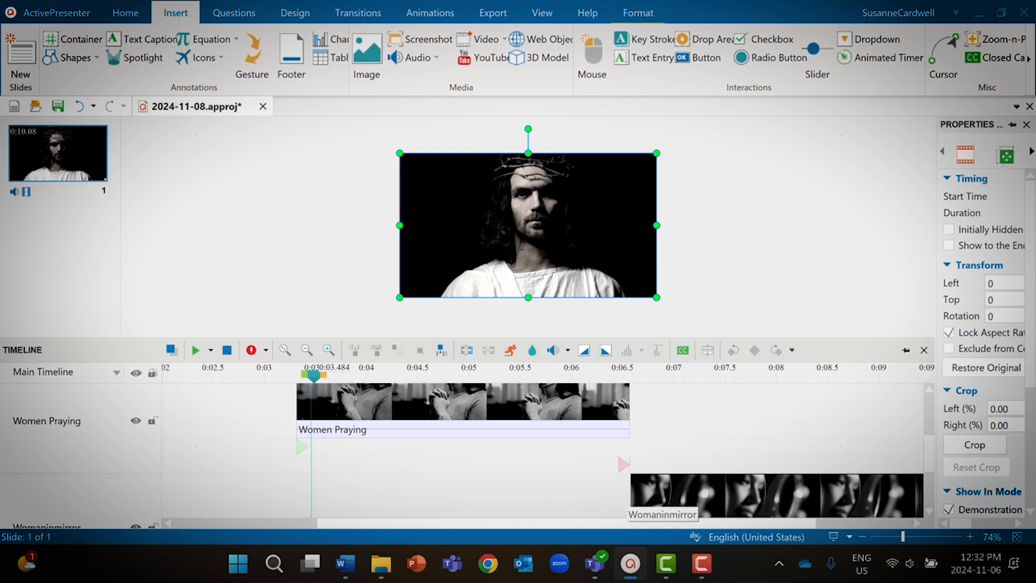
scroll(548, 446, right, 5)
scroll(547, 446, right, 1)
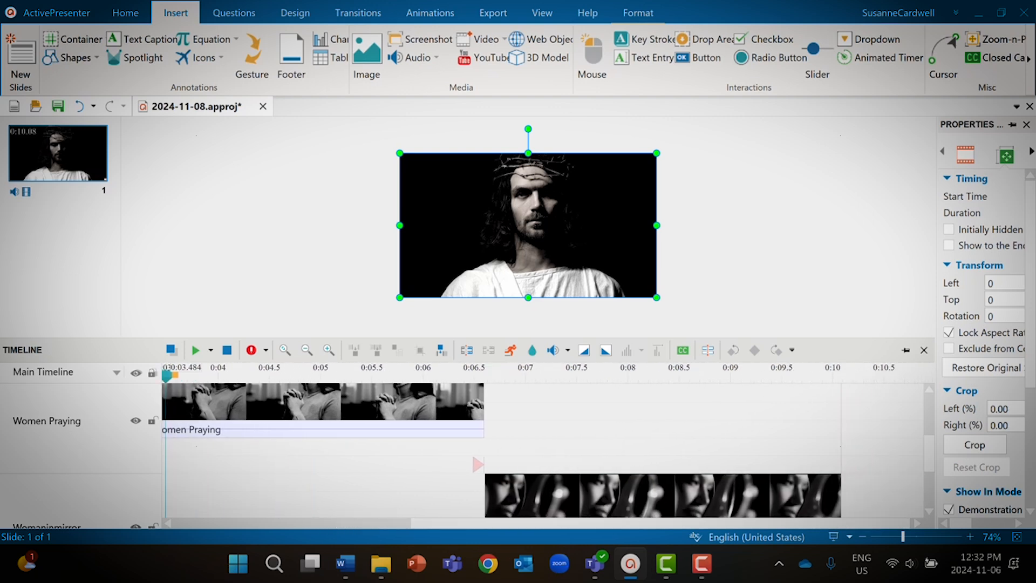
drag(483, 410, 840, 410)
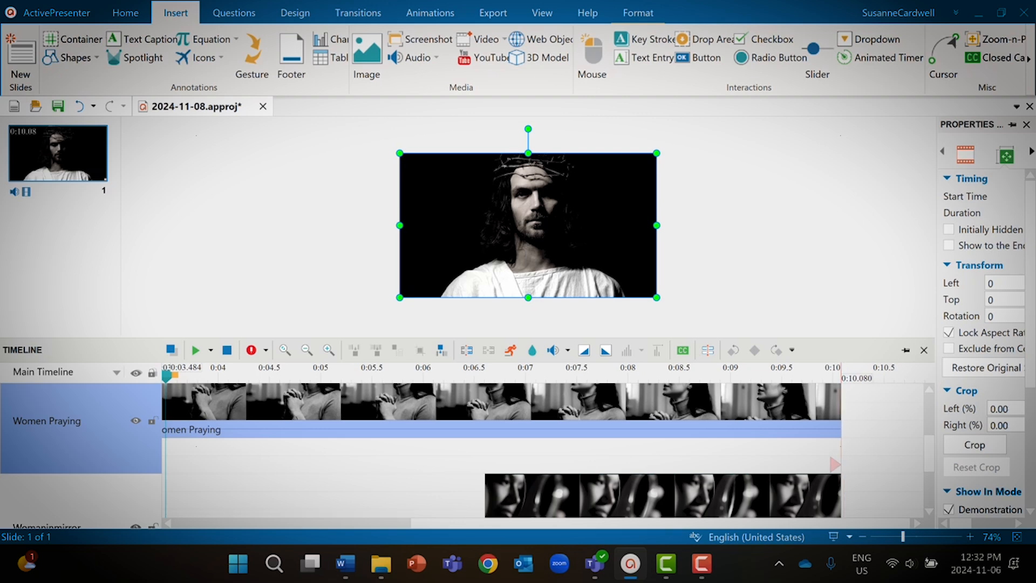
Give the Jesus clip a Fade Out exit effect starting at 0:03.341 and lasting 3.262 seconds, across its overlap with Women Praying.
drag(713, 523, 475, 523)
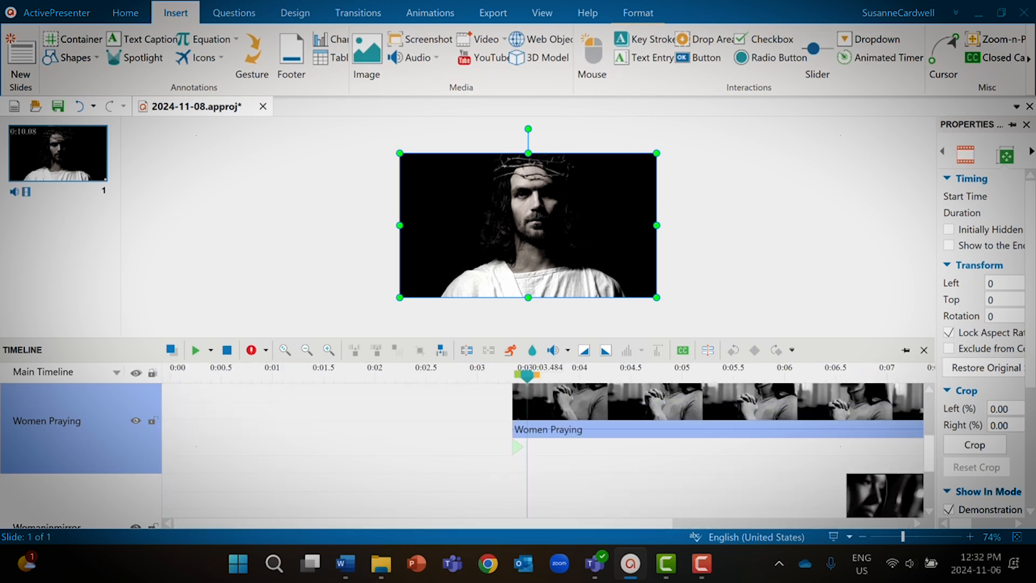
scroll(540, 451, up, 3)
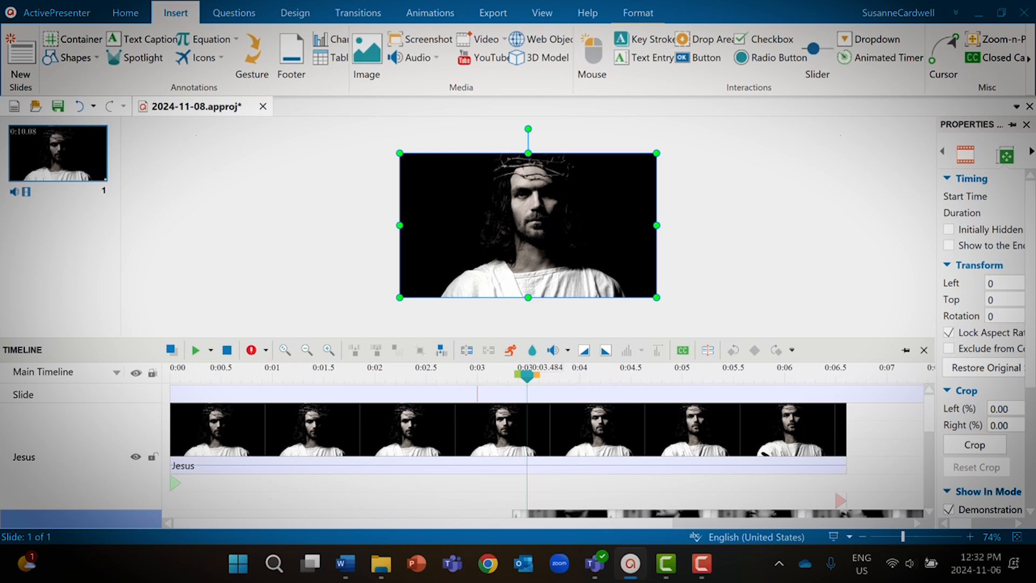
click(554, 455)
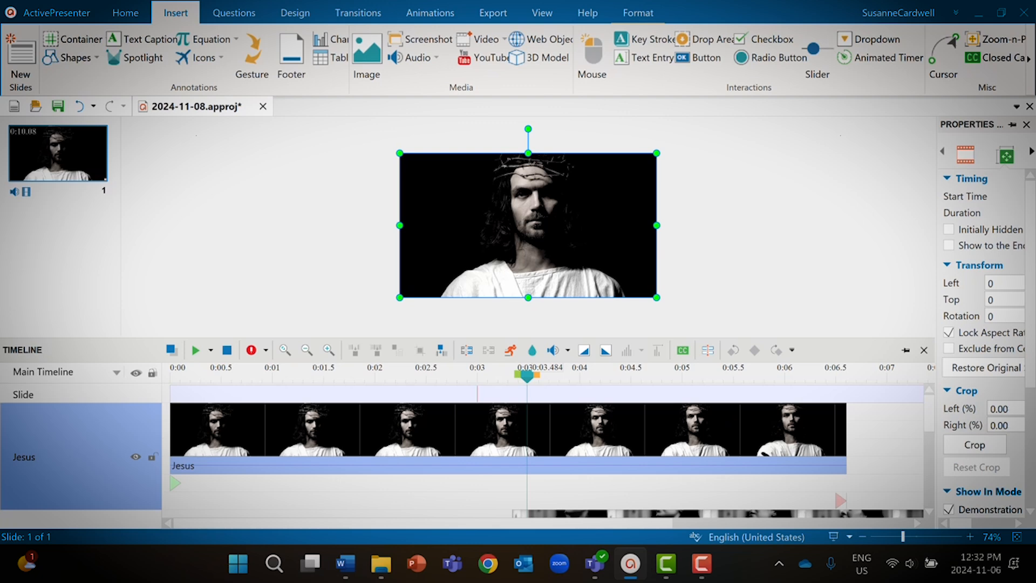
key(F10)
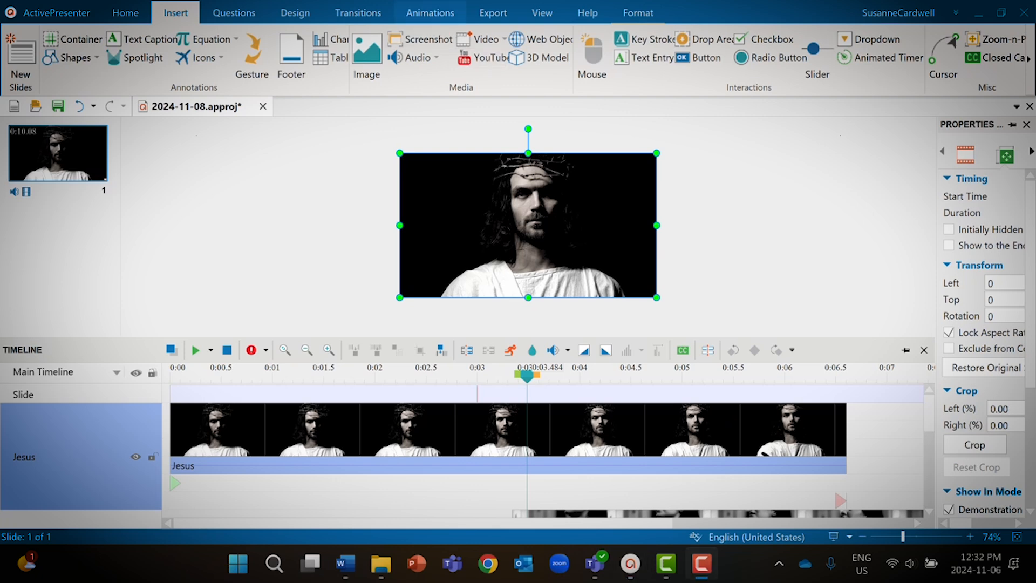
click(429, 12)
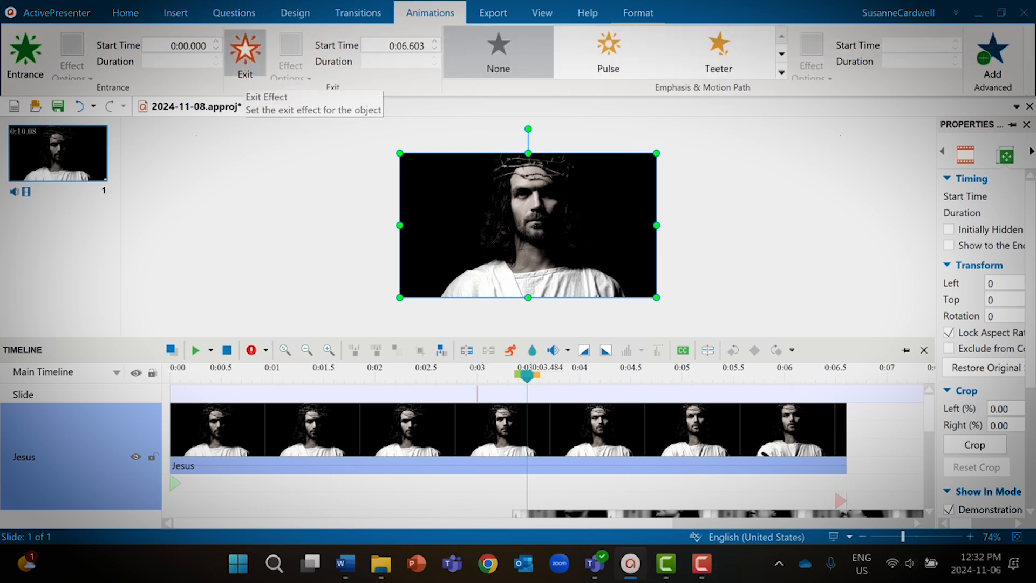
click(245, 54)
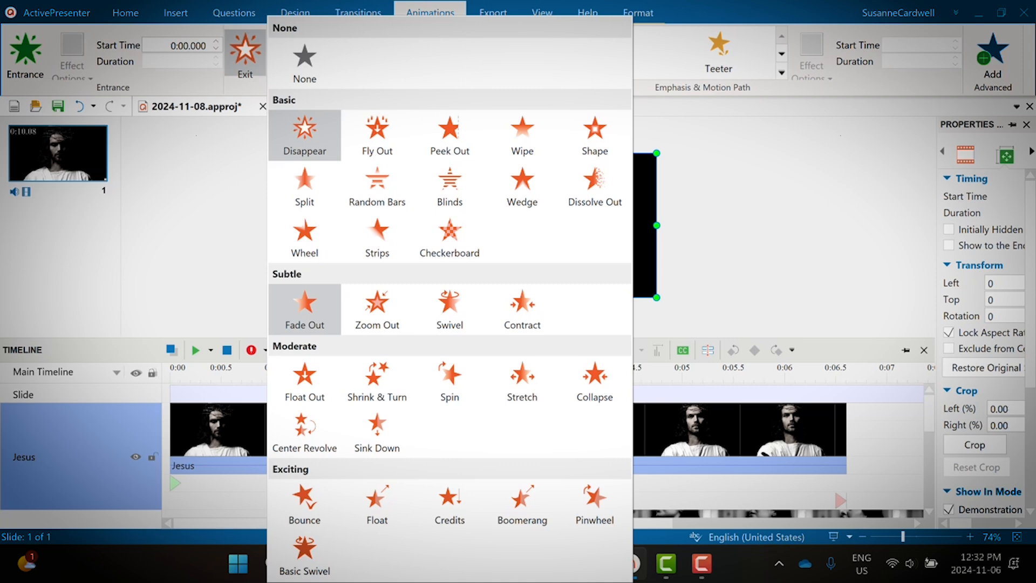
click(304, 307)
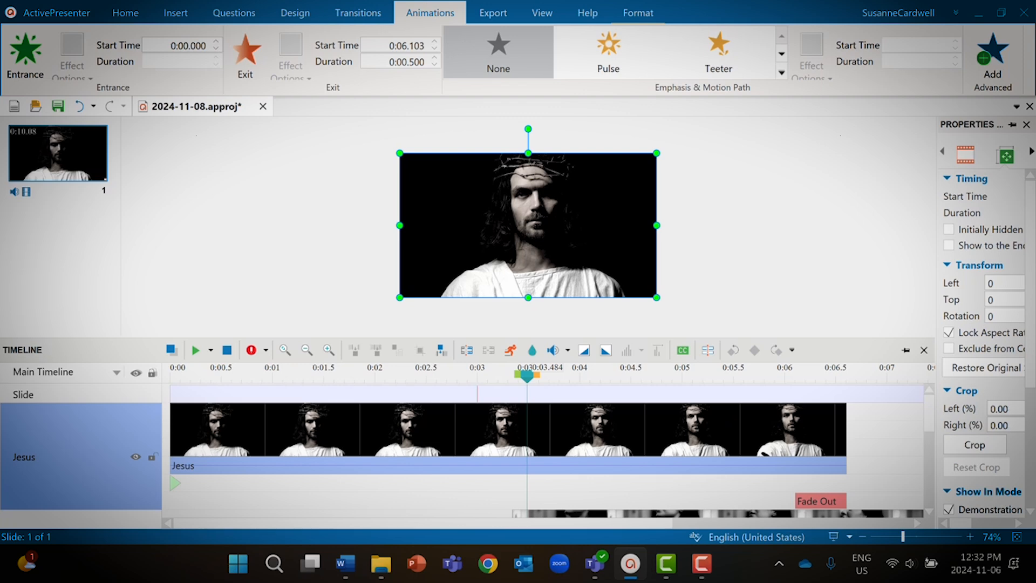
drag(796, 501, 513, 500)
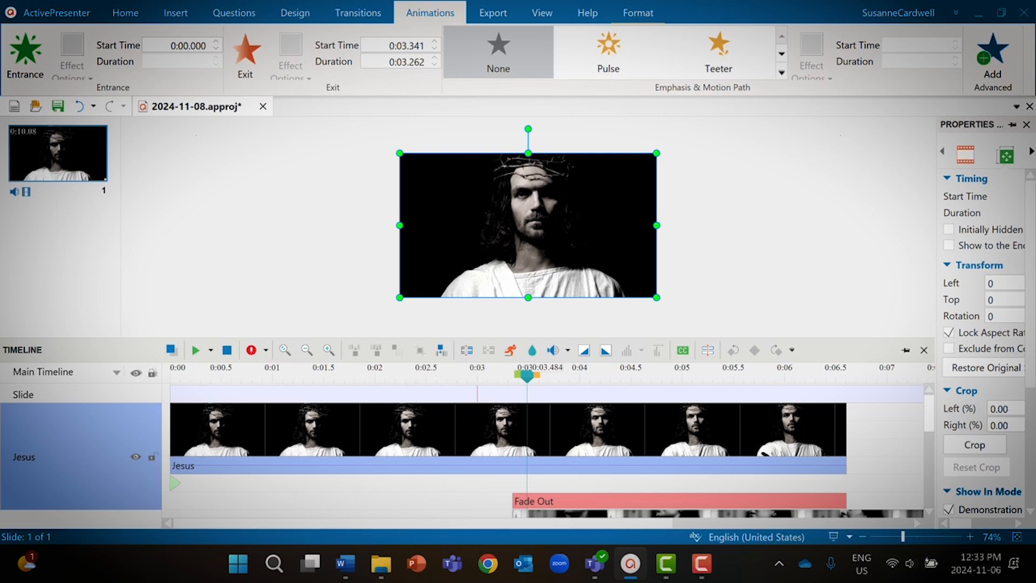
Apply a Fade Out exit effect to the Women Praying clip.
scroll(540, 448, down, 3)
scroll(539, 448, down, 3)
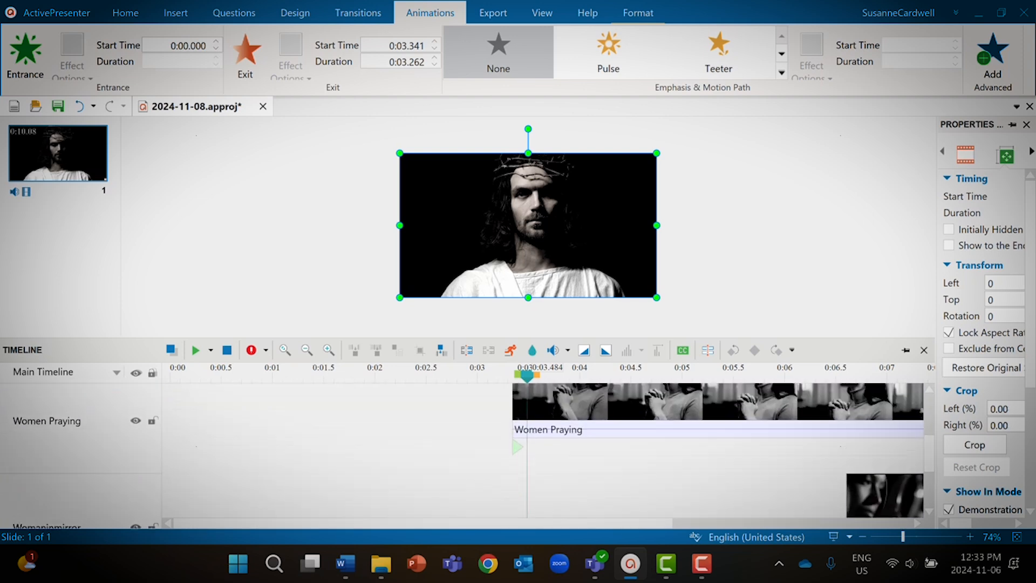
click(858, 411)
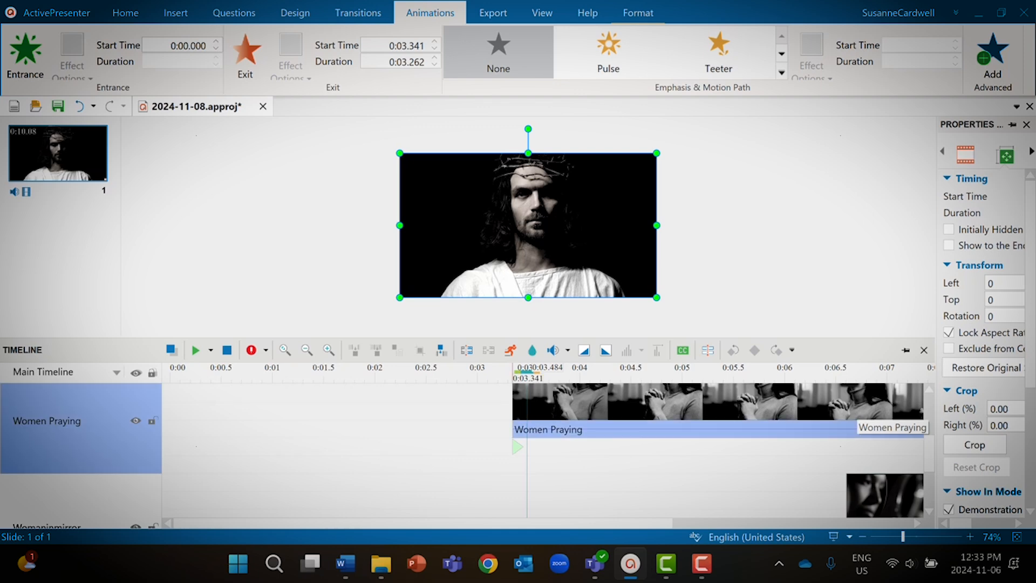
drag(593, 523, 661, 523)
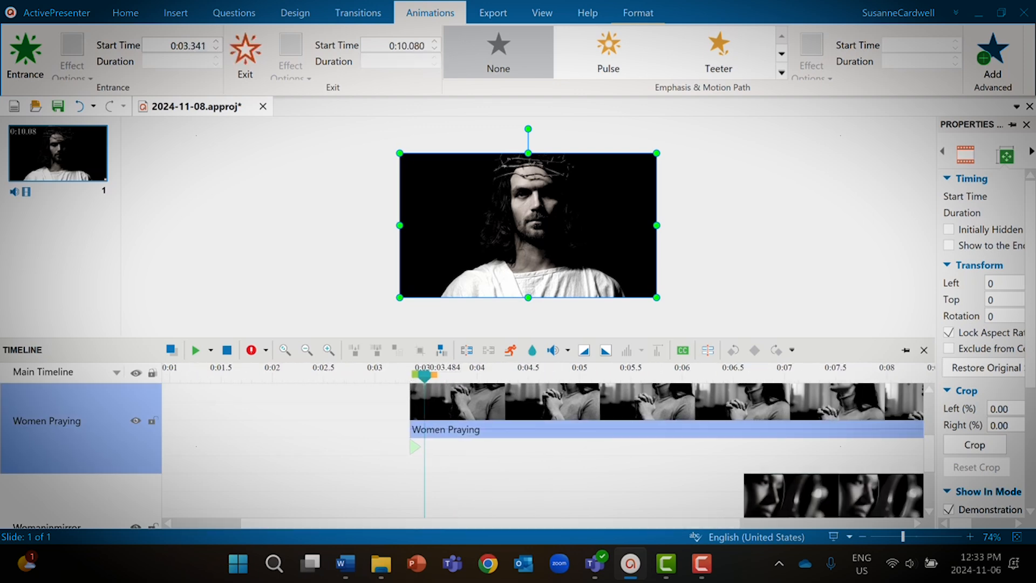
scroll(662, 449, up, 3)
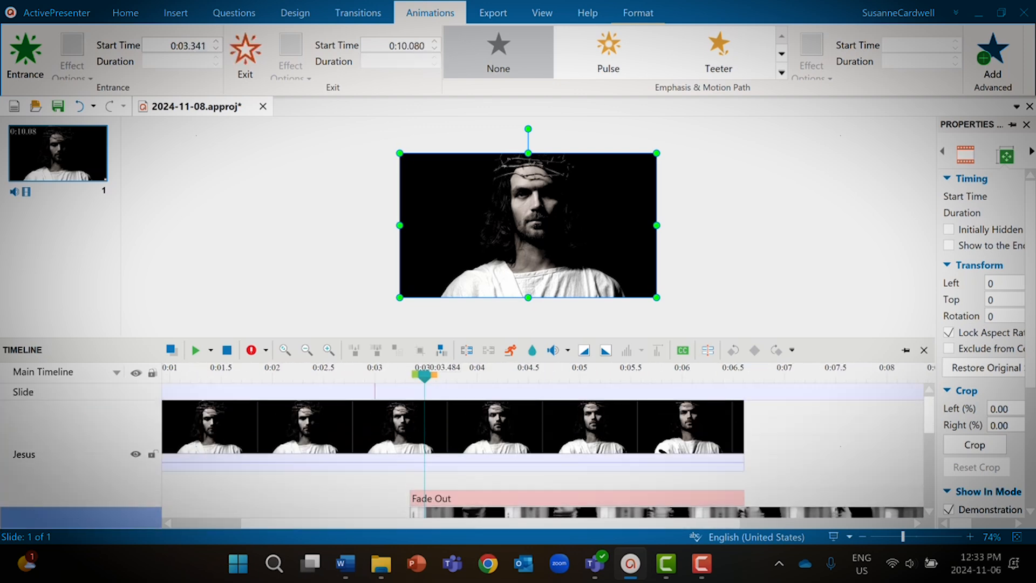
scroll(661, 449, down, 2)
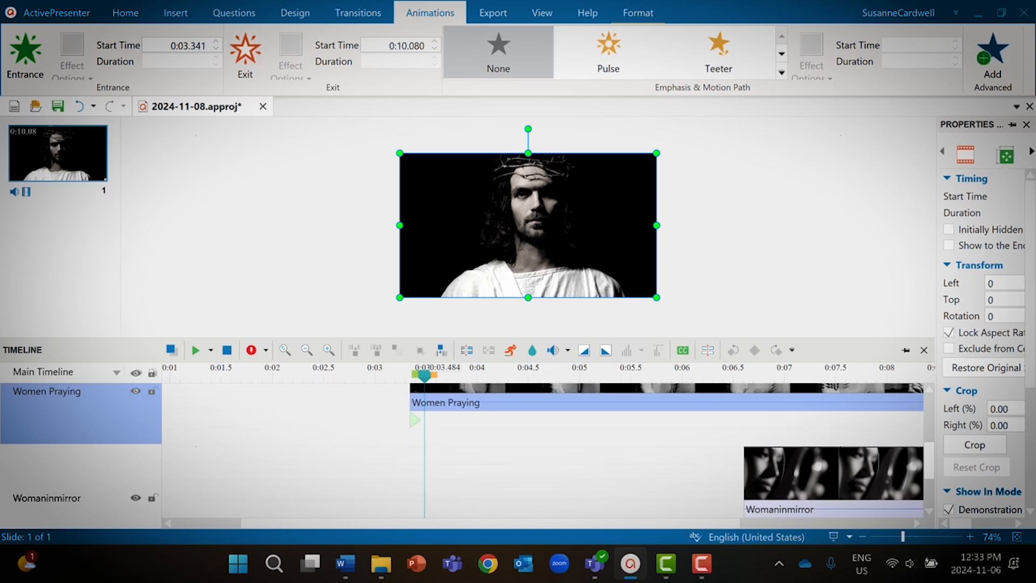
scroll(540, 453, up, 3)
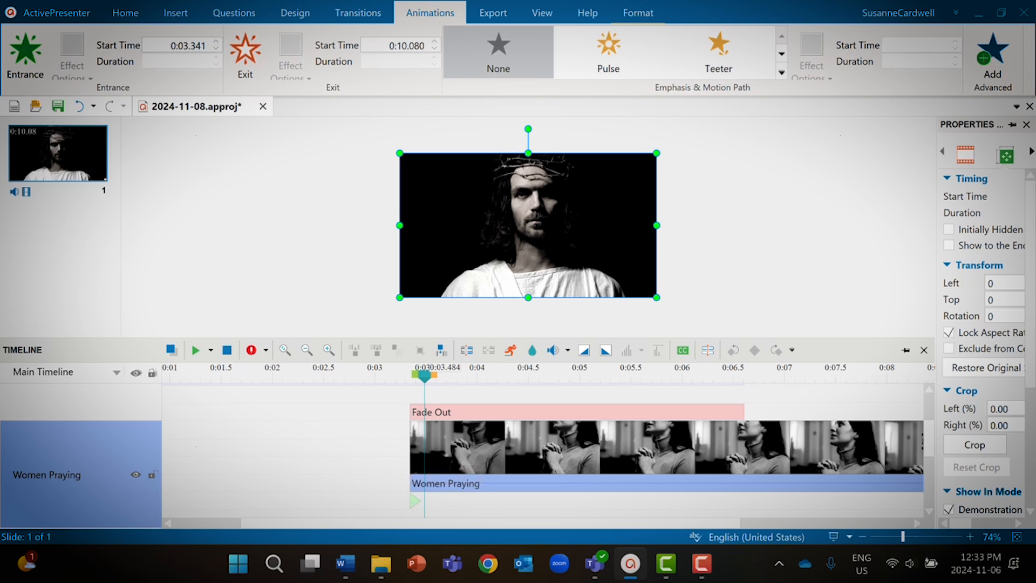
scroll(669, 448, down, 1)
scroll(820, 448, down, 1)
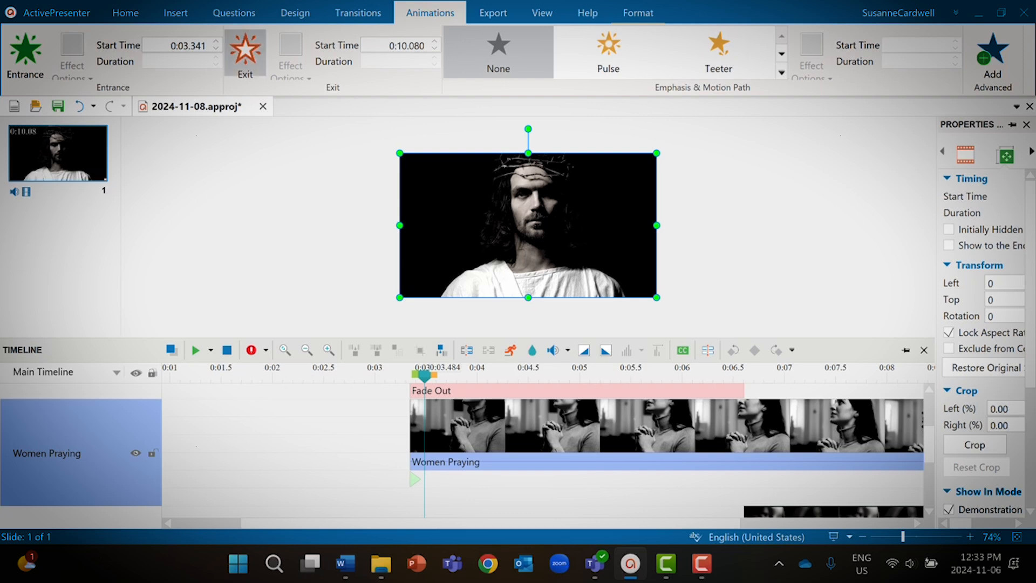
click(245, 54)
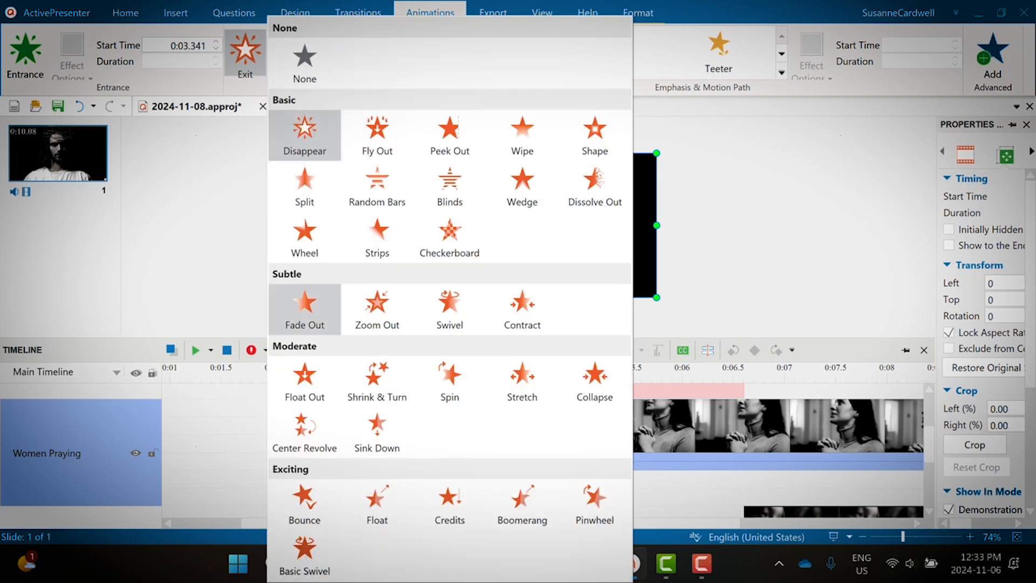
click(305, 307)
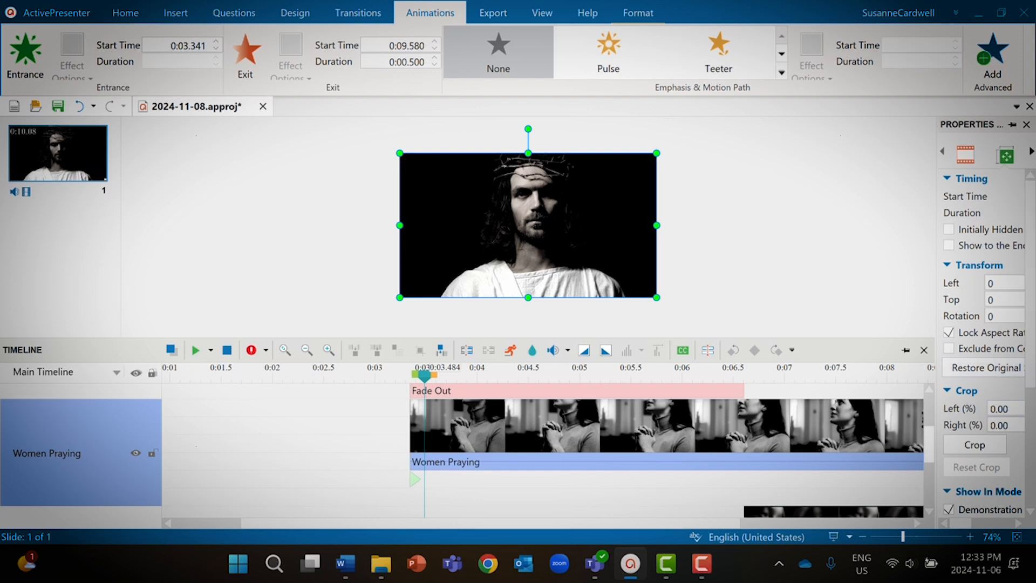
Stretch the Women Praying clip's Fade Out to start at 0:06.580 and last 3.500 seconds, covering the Womaninmirror overlap.
scroll(467, 450, down, 1)
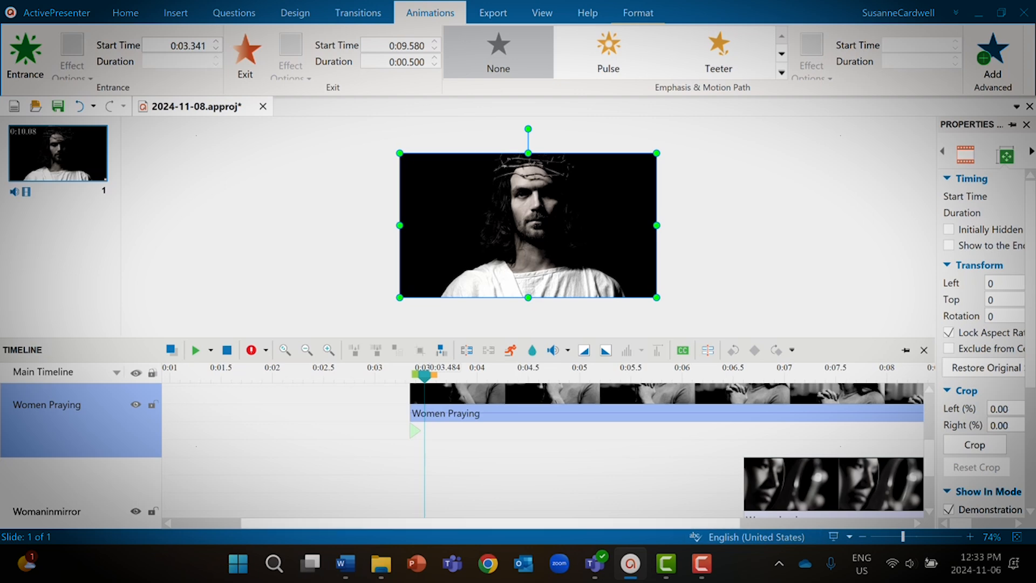
drag(707, 523, 855, 523)
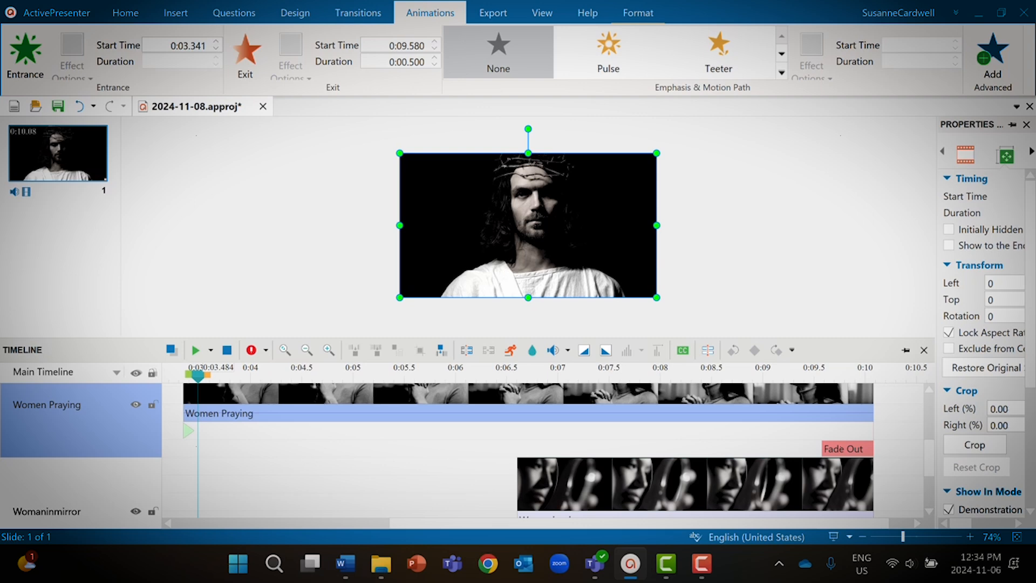
drag(822, 448, 515, 448)
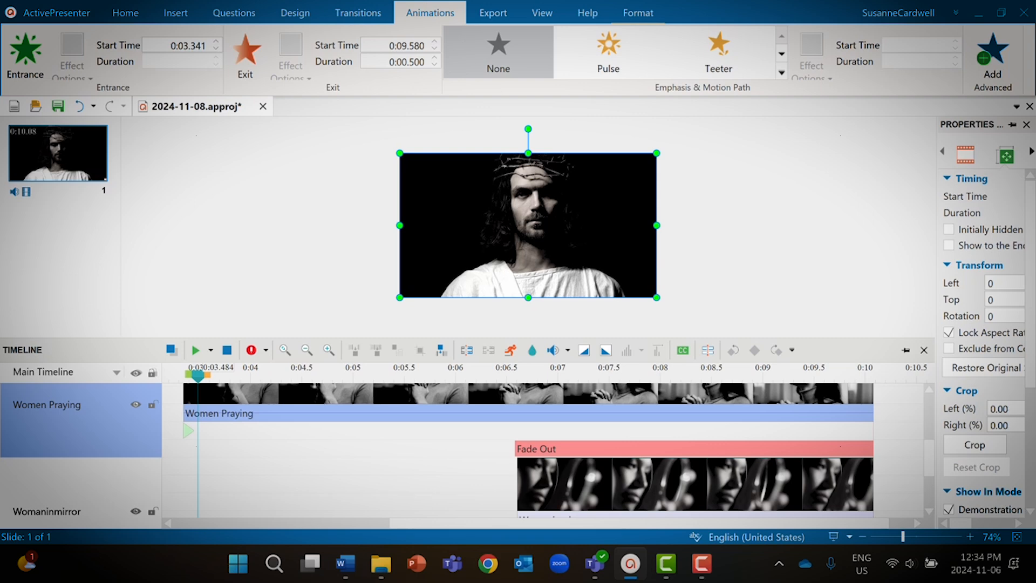
Save the project and return the playhead to 0:00.
click(56, 13)
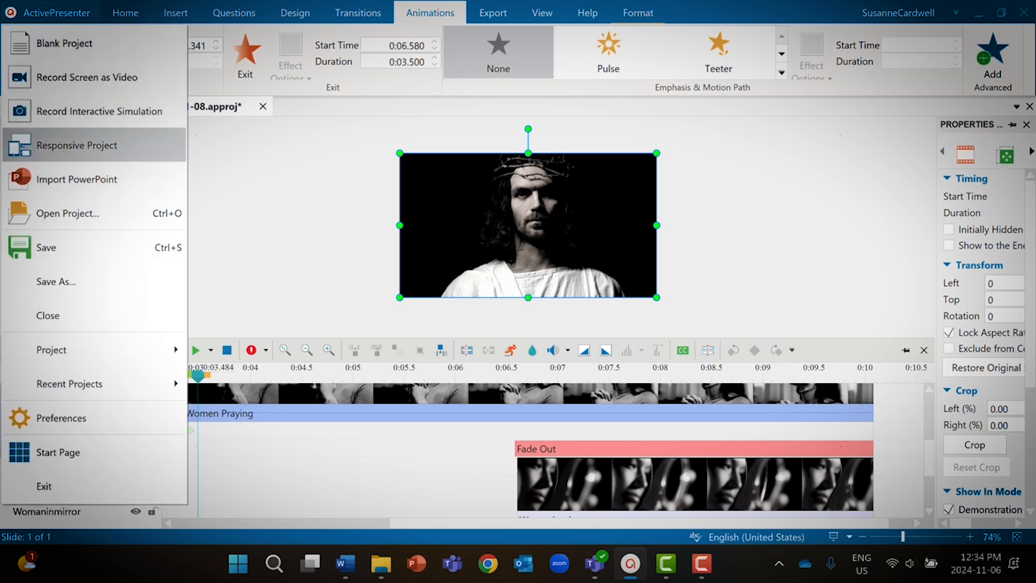
click(65, 247)
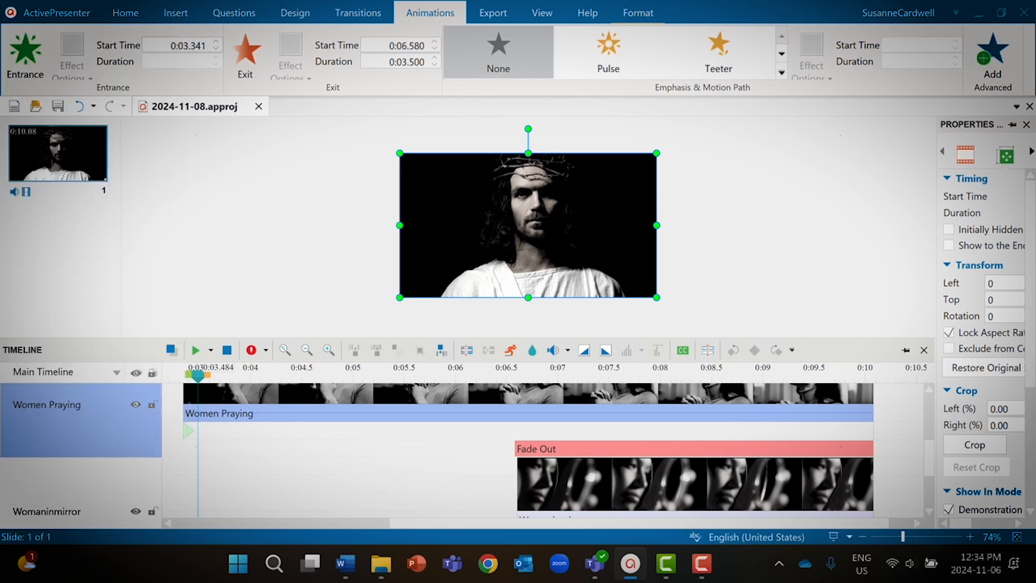
scroll(518, 448, up, 3)
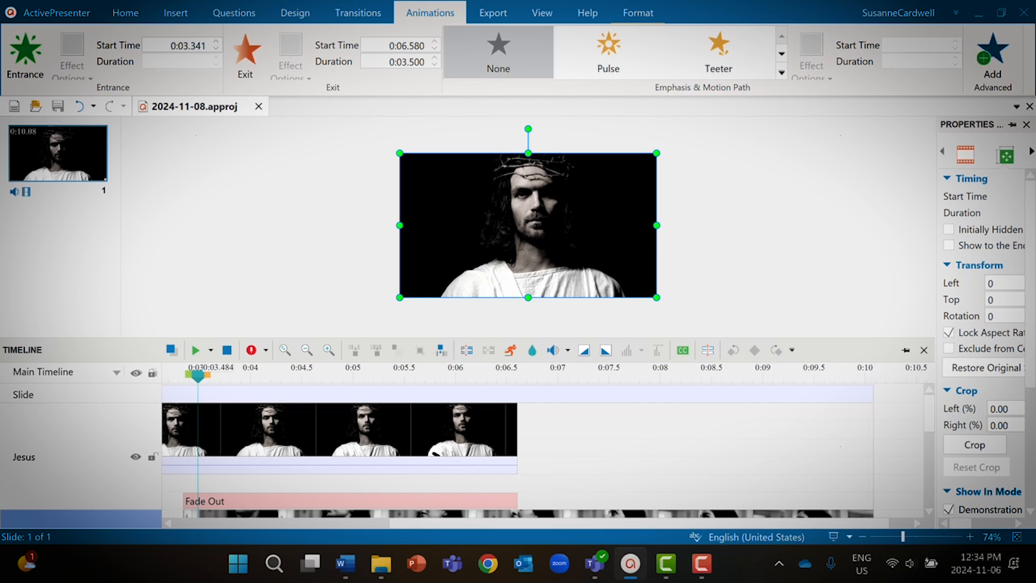
drag(198, 377, 166, 377)
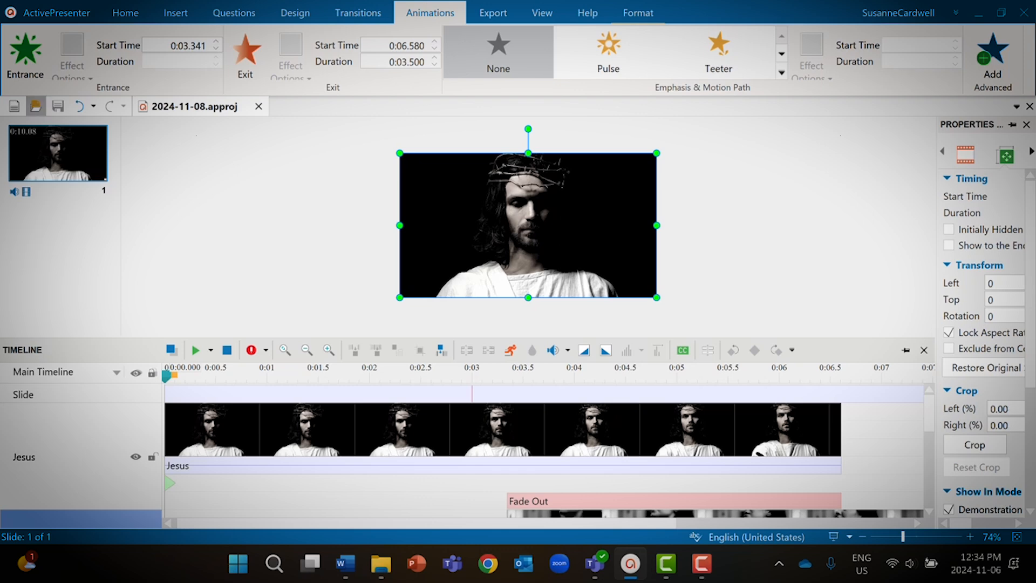
click(11, 13)
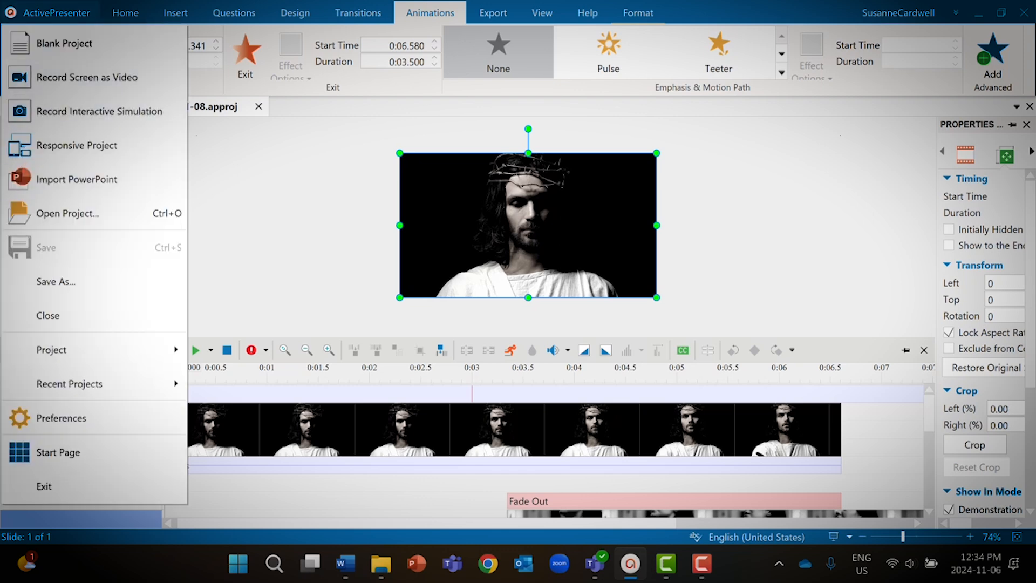
key(Escape)
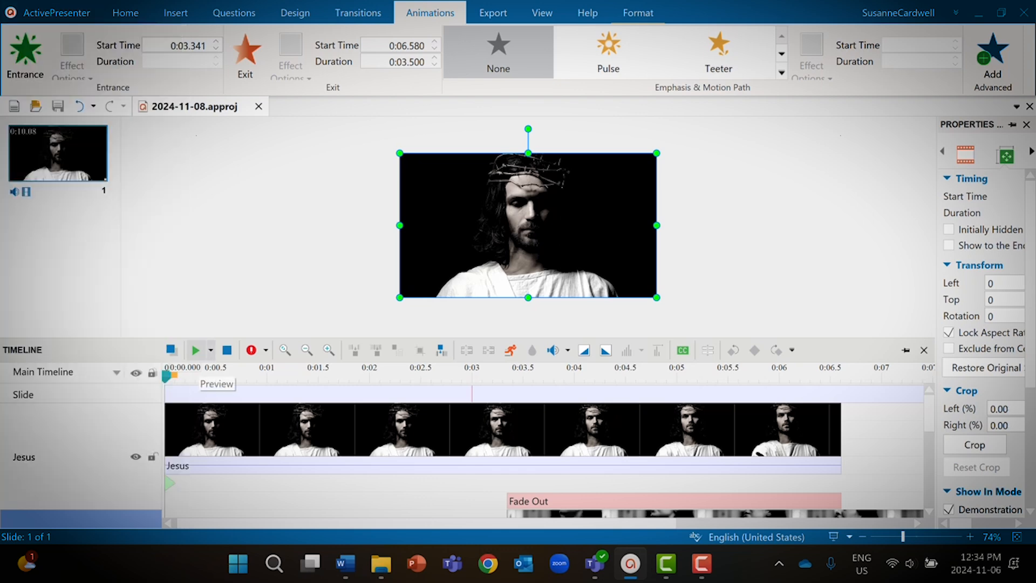
Preview the slide from 0:00, pause it, and replay it from the start to check the clip transitions.
click(196, 350)
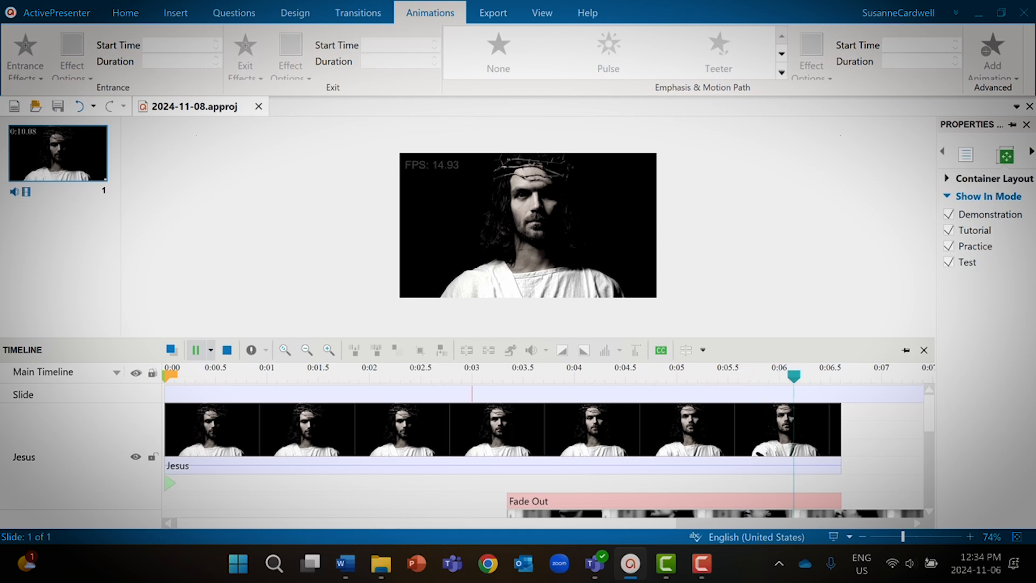
key(space)
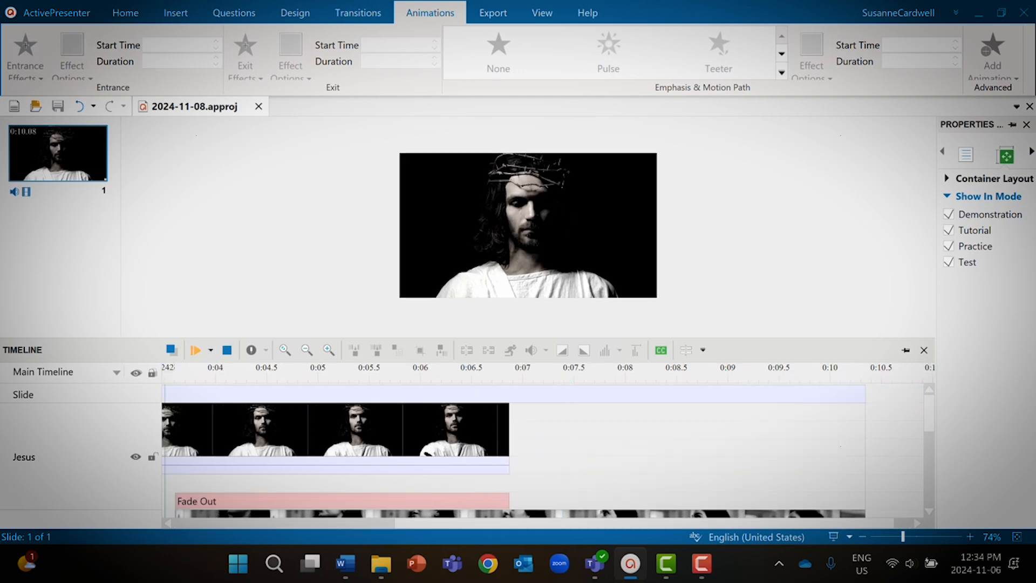
drag(166, 376, 167, 376)
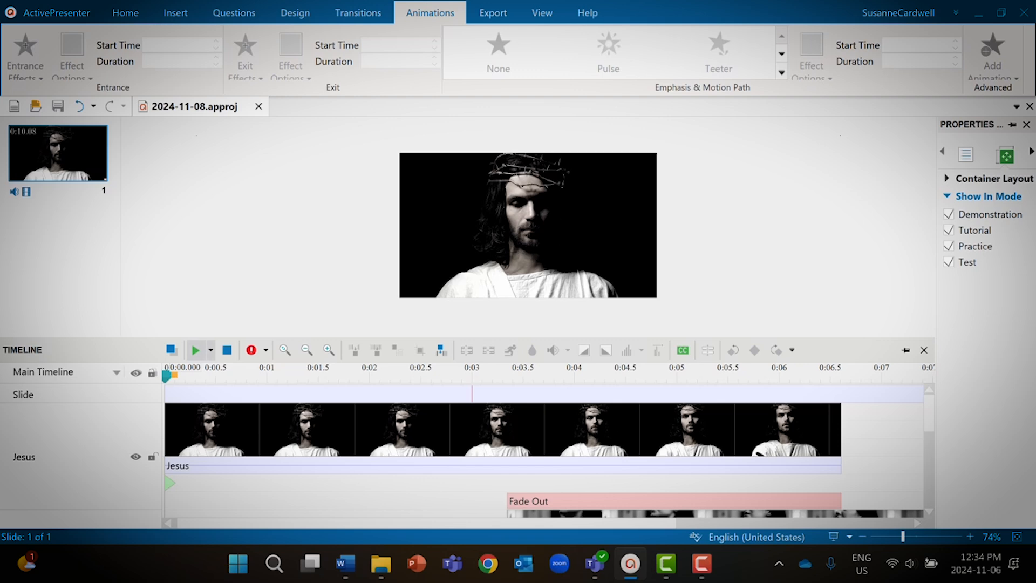
click(195, 350)
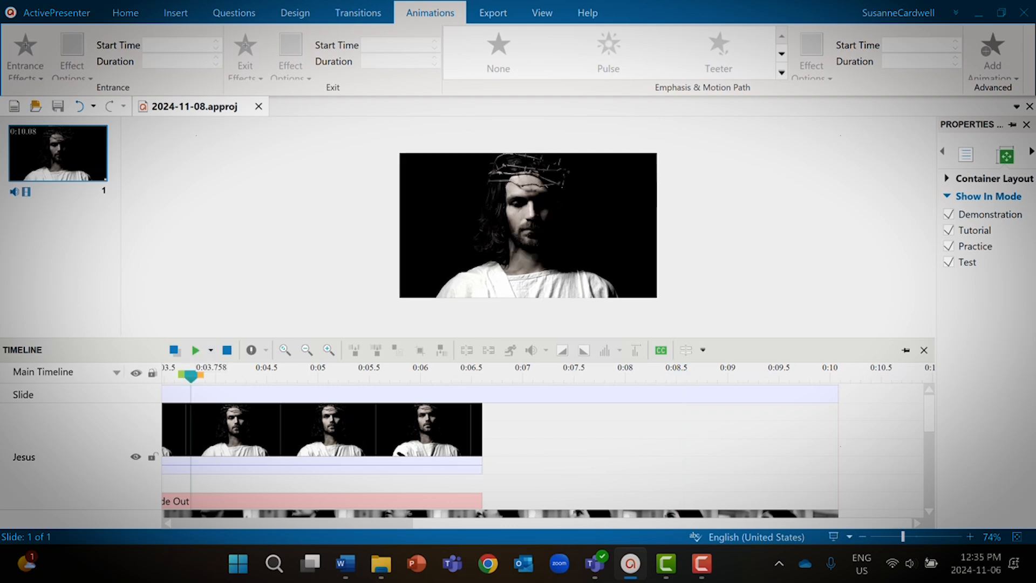
click(116, 372)
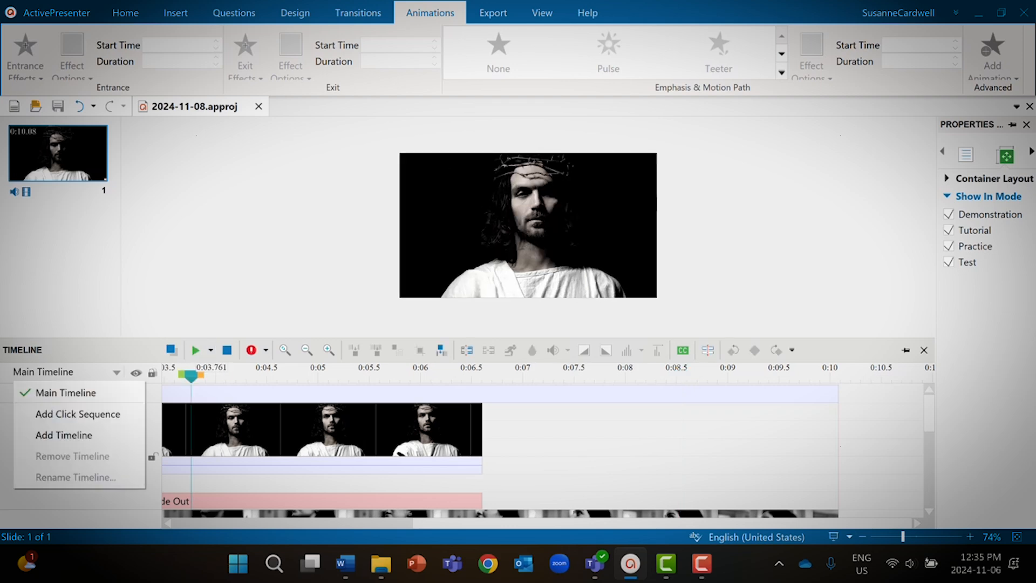
key(Escape)
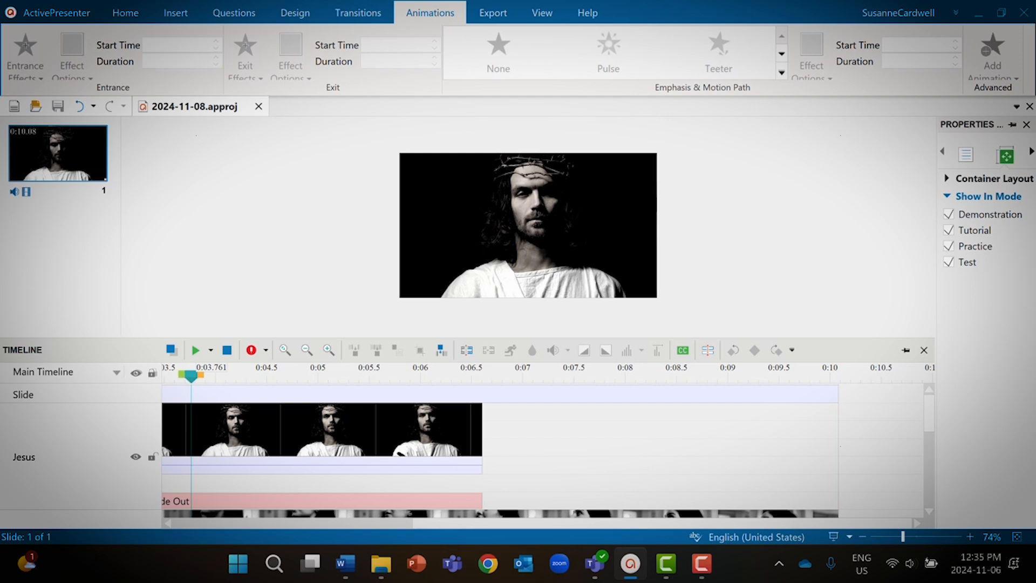
click(116, 372)
key(Escape)
Preview the slide from 0:02.815 to check the transition into the Women Praying clip, and stop playback.
drag(191, 376, 168, 376)
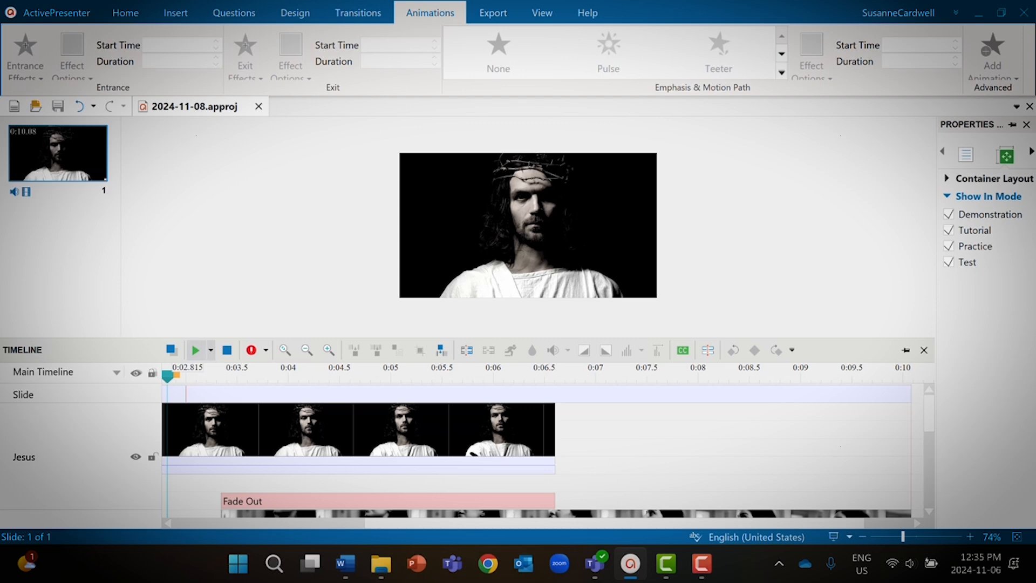
click(195, 350)
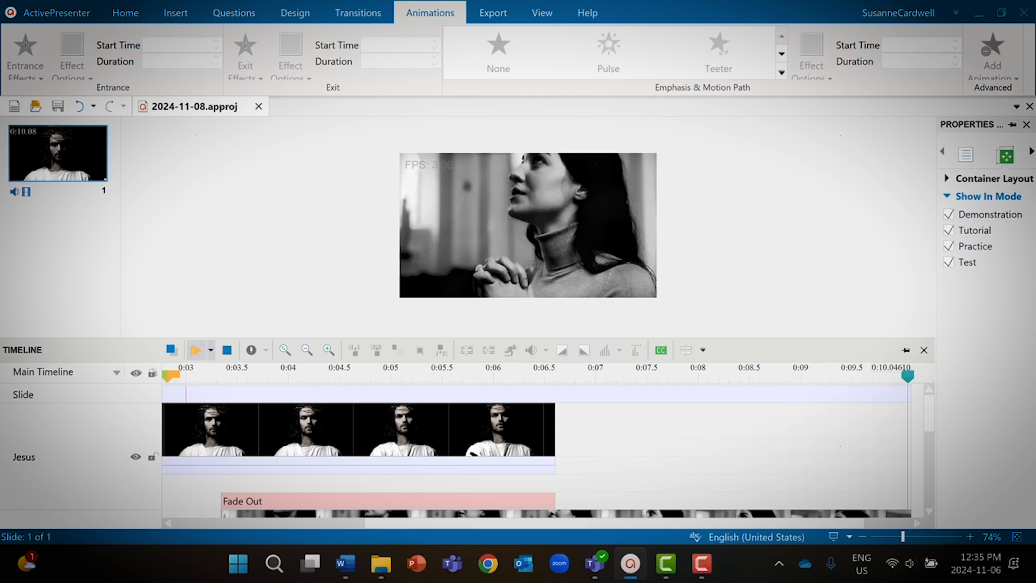
click(226, 350)
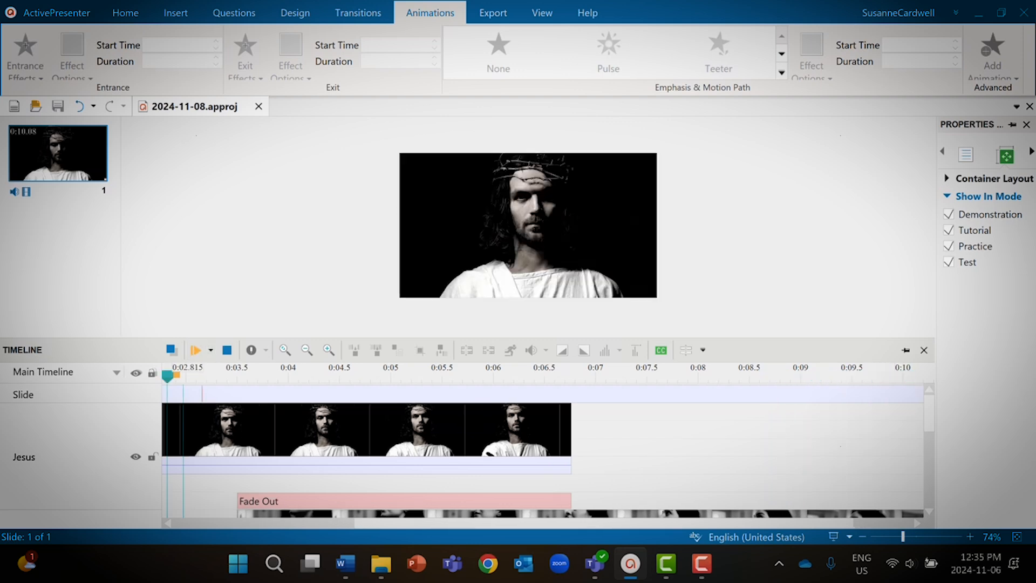
Move the playhead back to 0:00.263, clear the time selection, and preview the slide through to about 0:09.
scroll(542, 453, left, 1)
scroll(542, 454, left, 1)
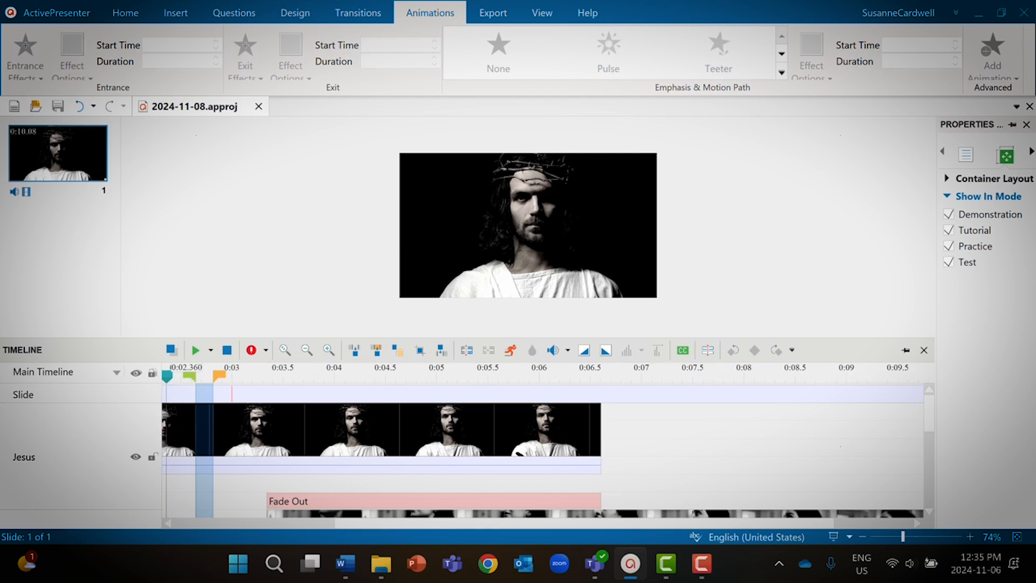
scroll(542, 453, left, 3)
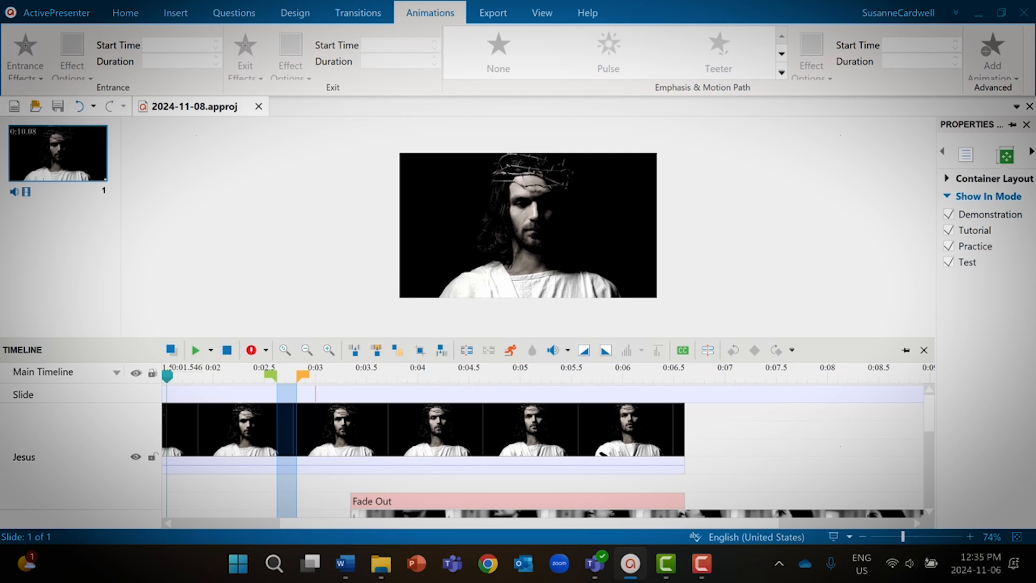
double_click(222, 376)
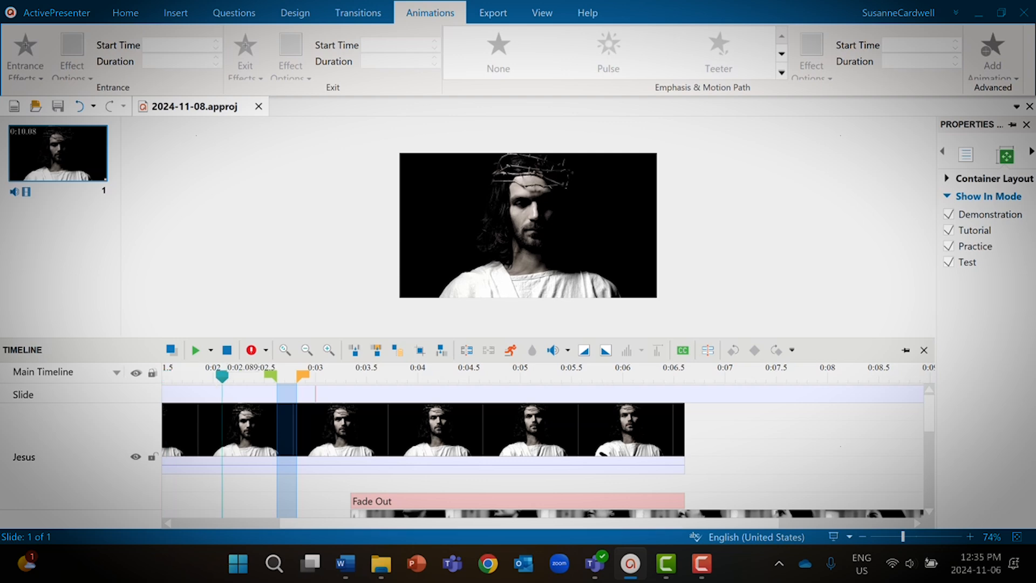
drag(222, 376, 166, 376)
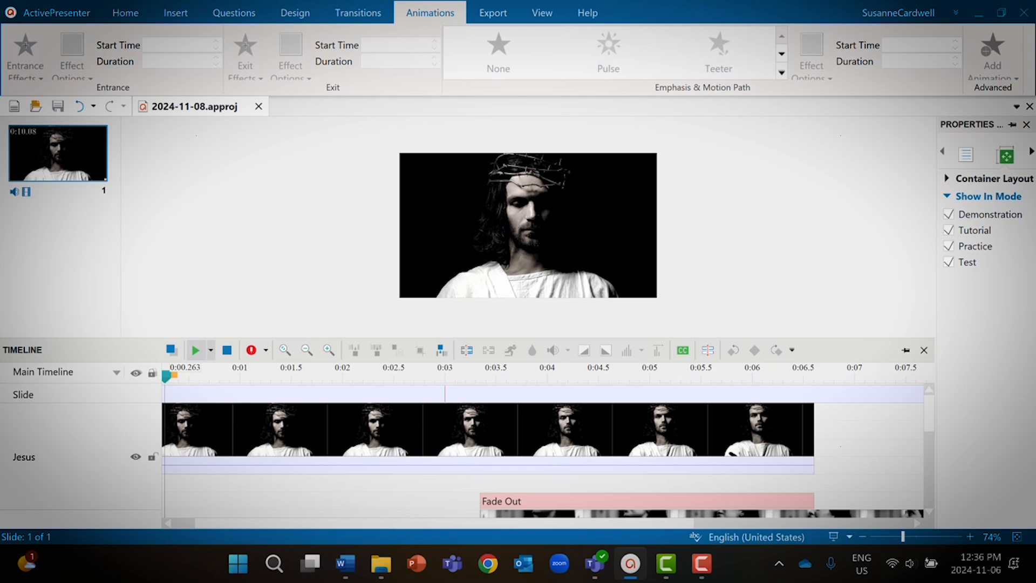
click(195, 350)
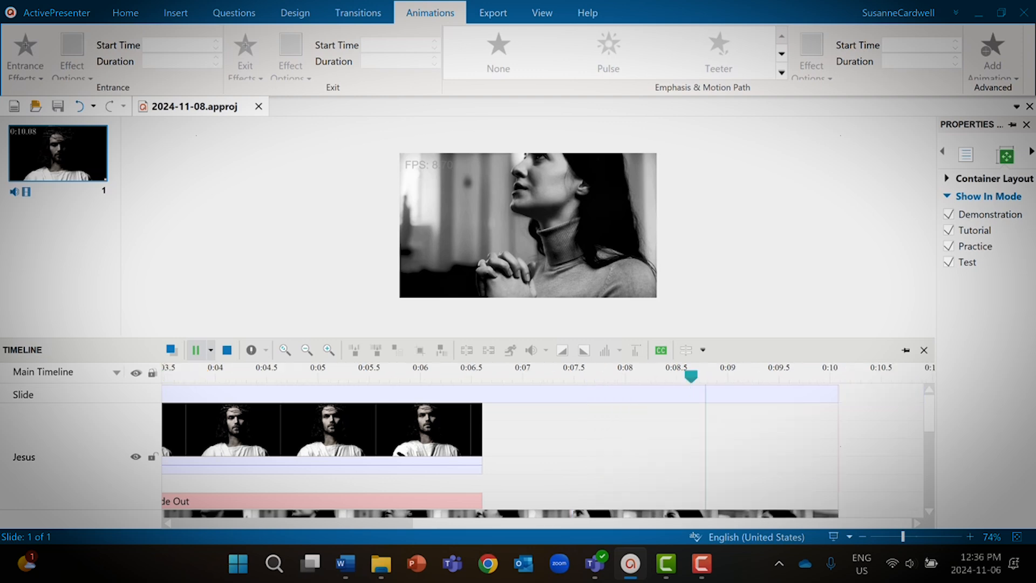
click(196, 350)
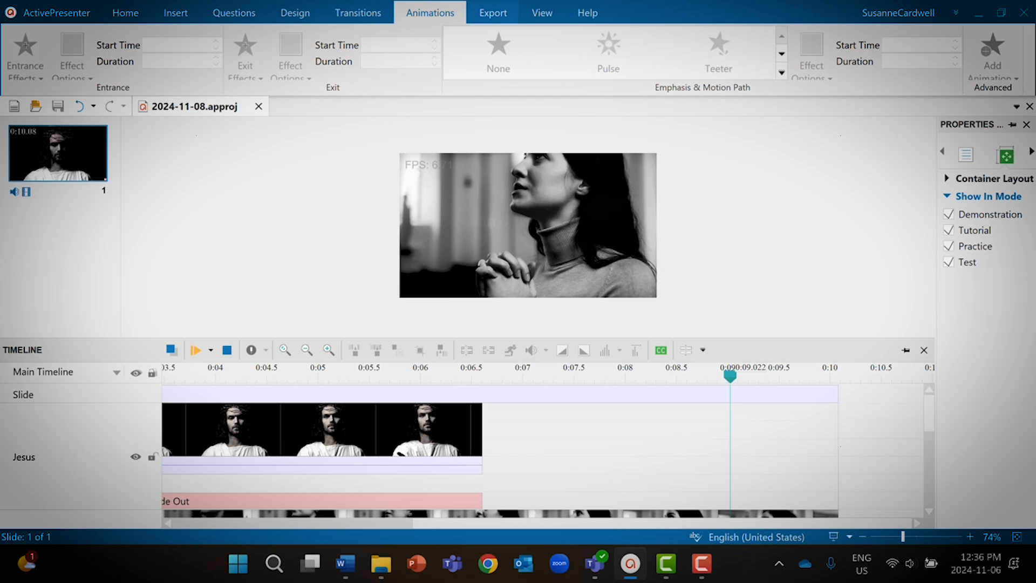
Open the video export settings and check the output width and height.
click(493, 12)
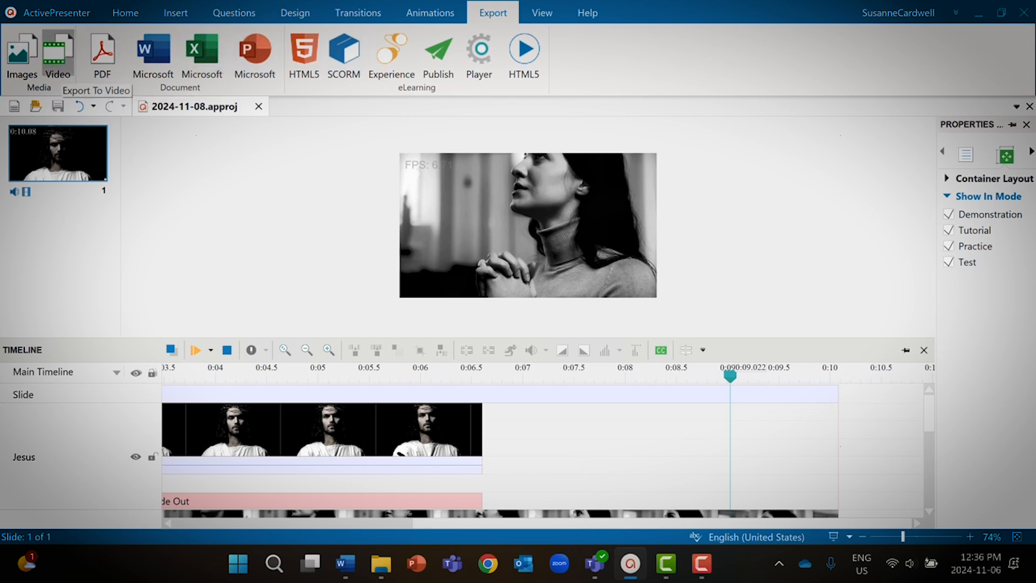
click(60, 68)
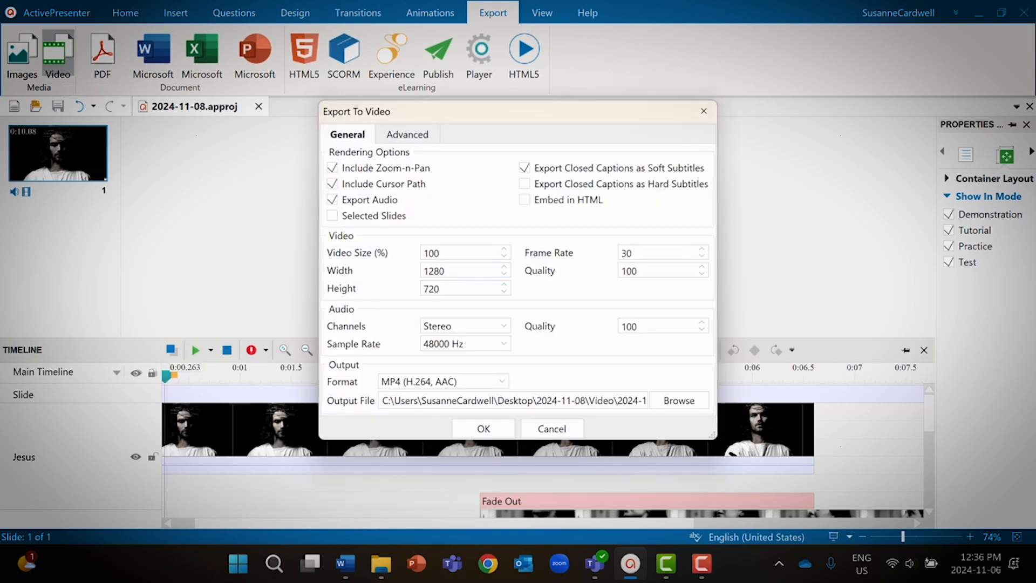
double_click(444, 270)
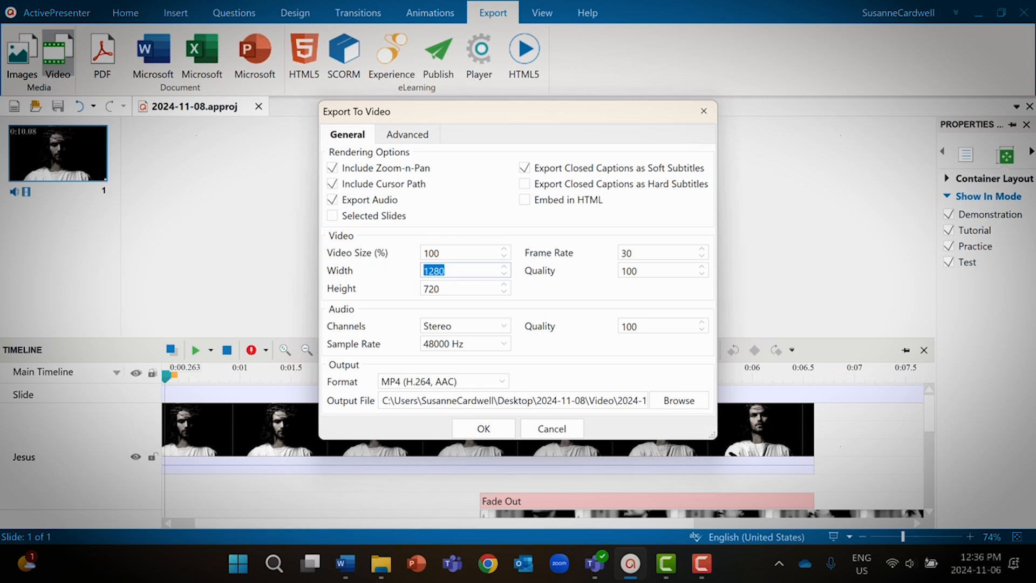
click(444, 270)
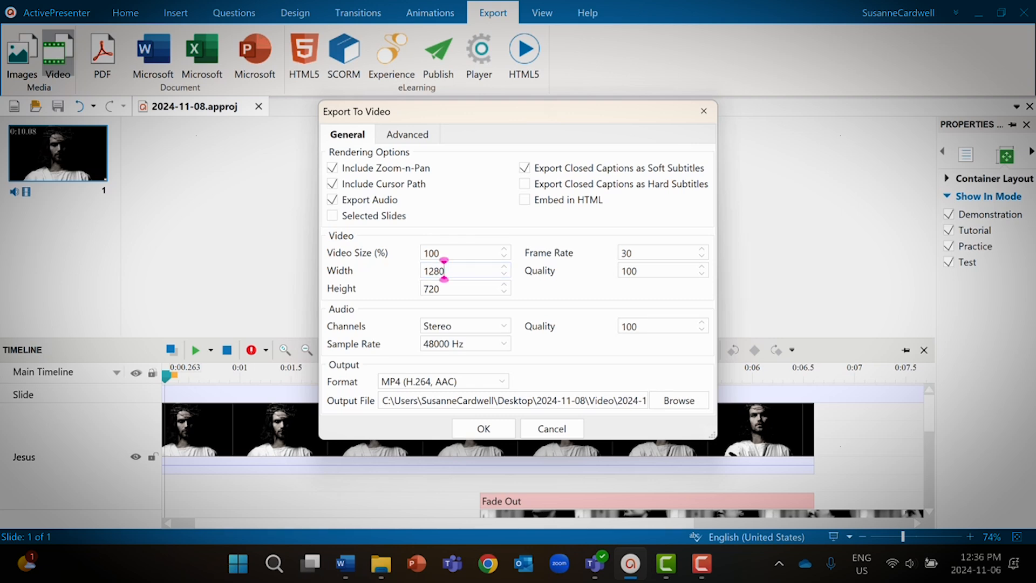
double_click(444, 270)
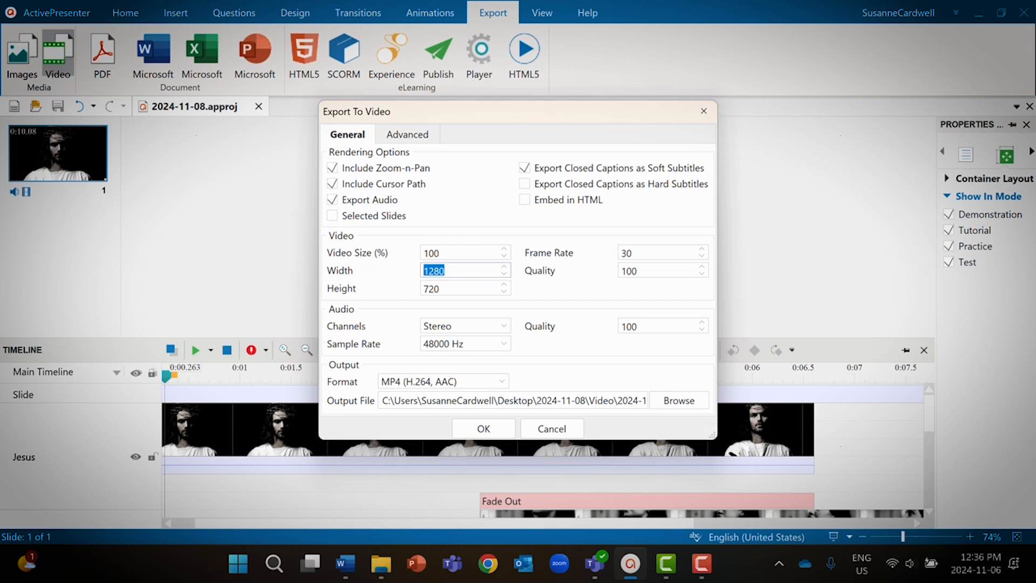
key(Tab)
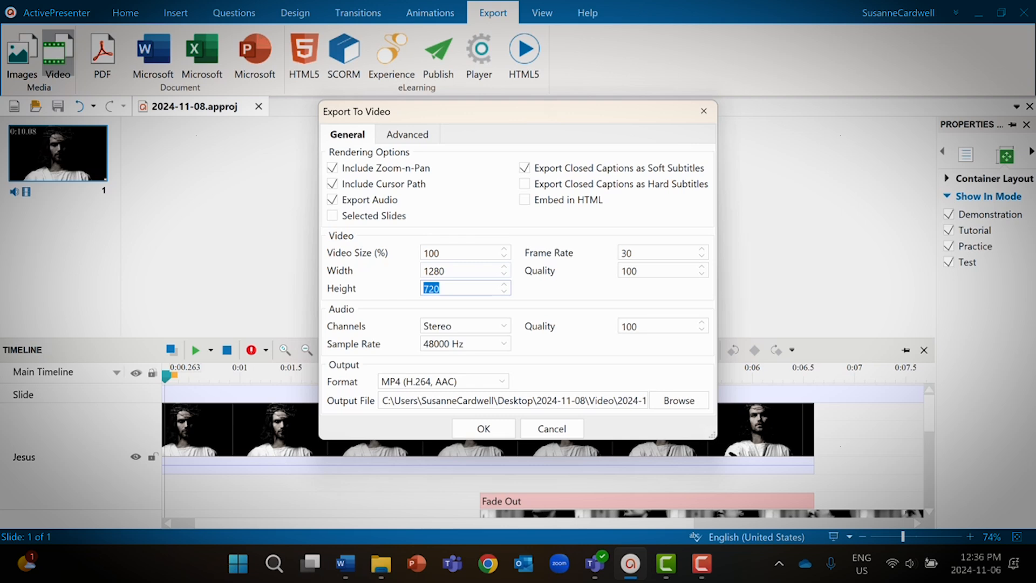
double_click(443, 271)
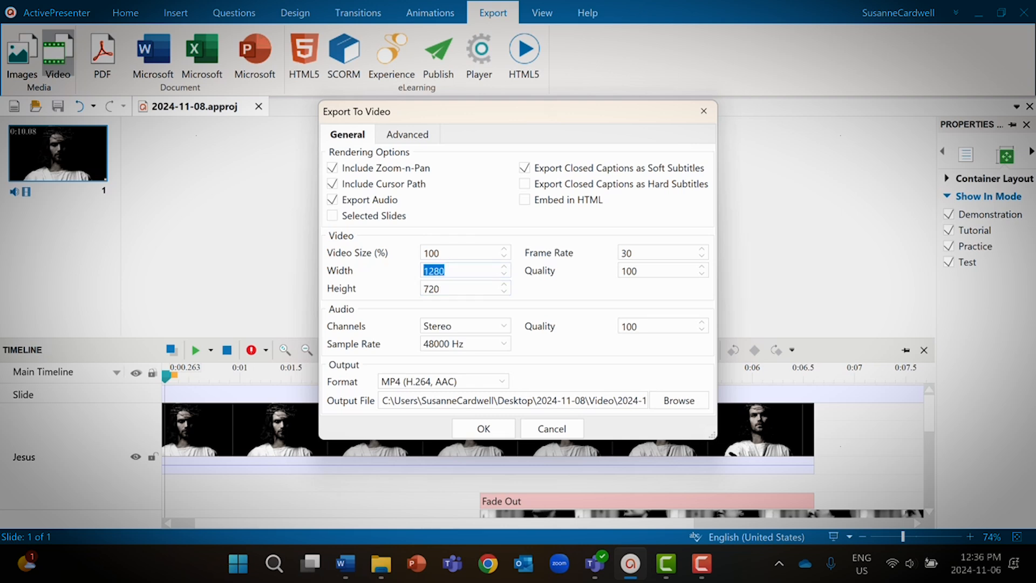
key(Tab)
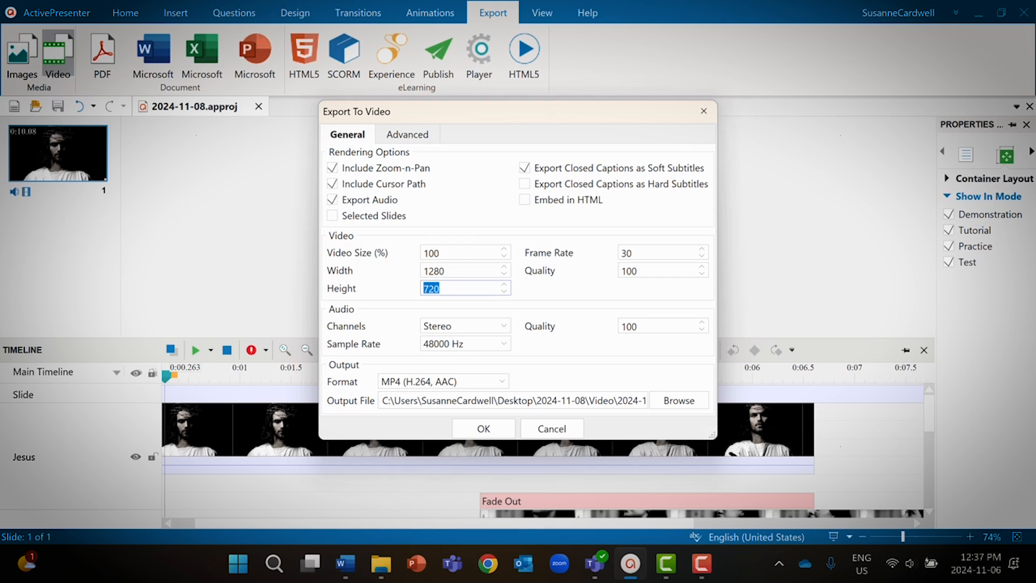
double_click(439, 271)
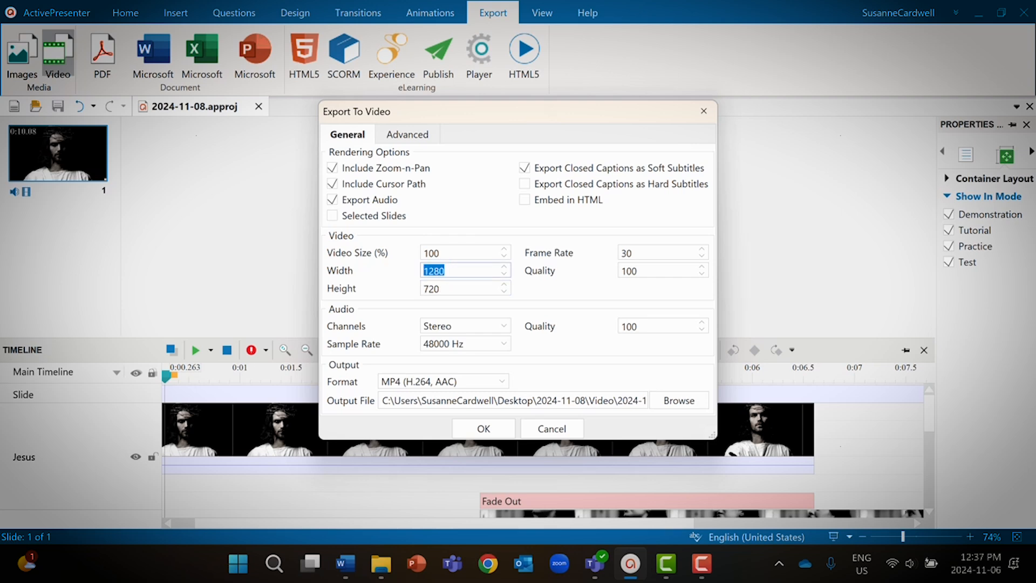
key(Tab)
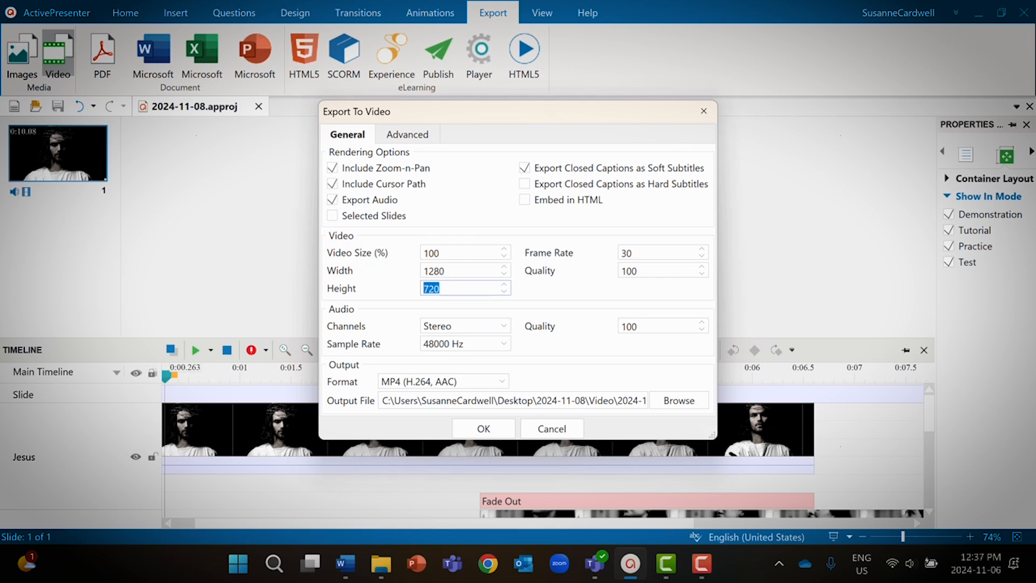
Try increasing the audio quality, video quality and frame rate, and set the frame rate back to 30.
click(701, 322)
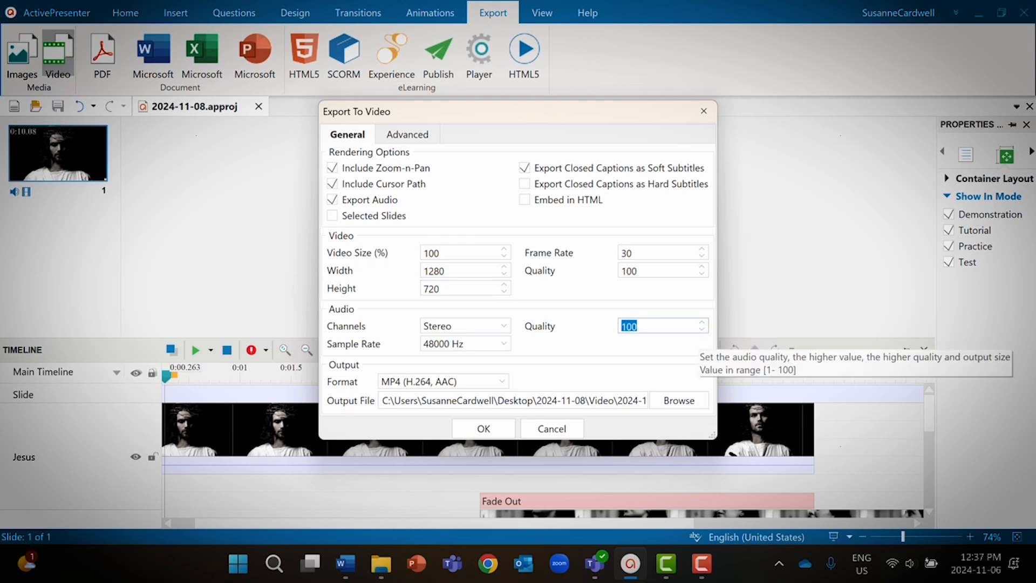
click(701, 266)
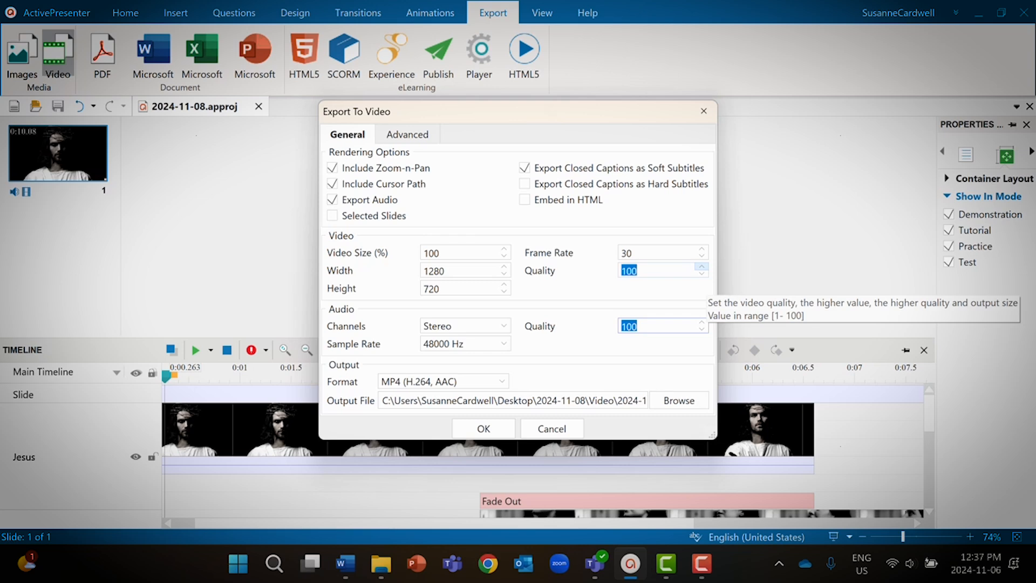
click(701, 250)
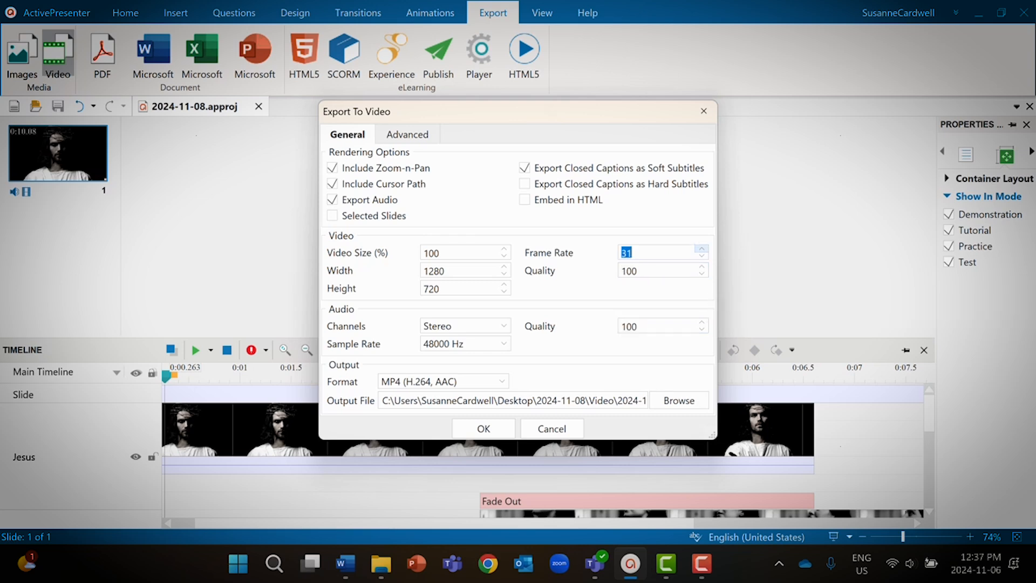
click(702, 255)
Export the video to the Desktop as 2024-11-08.mp4 and open the exported file for viewing.
click(678, 400)
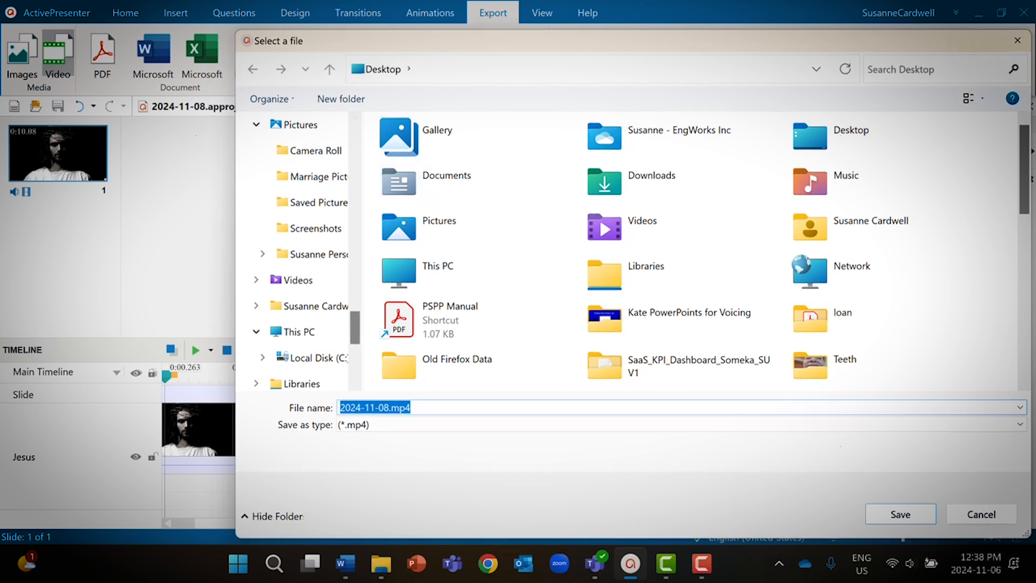
drag(809, 40, 0, 138)
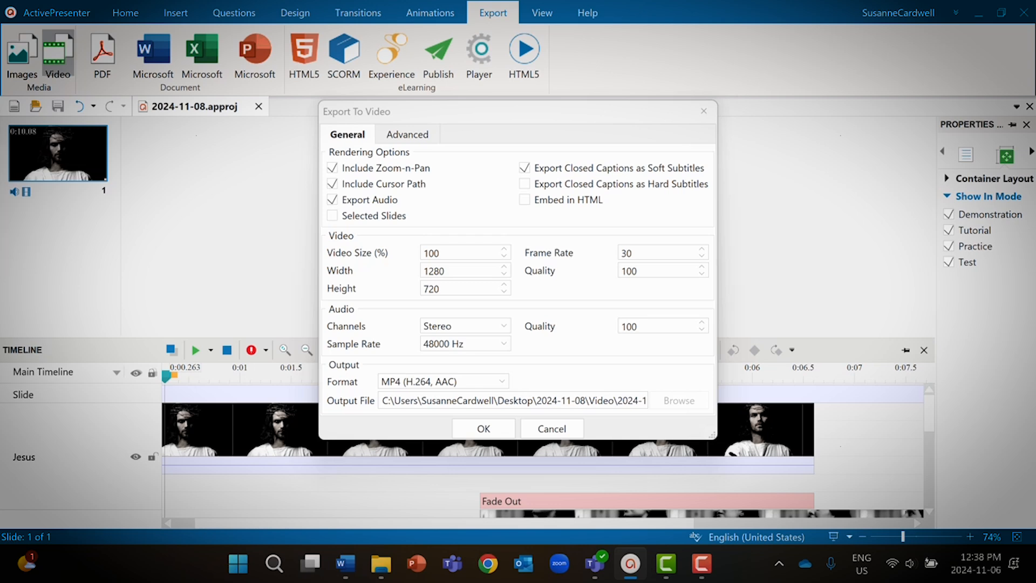
key(Return)
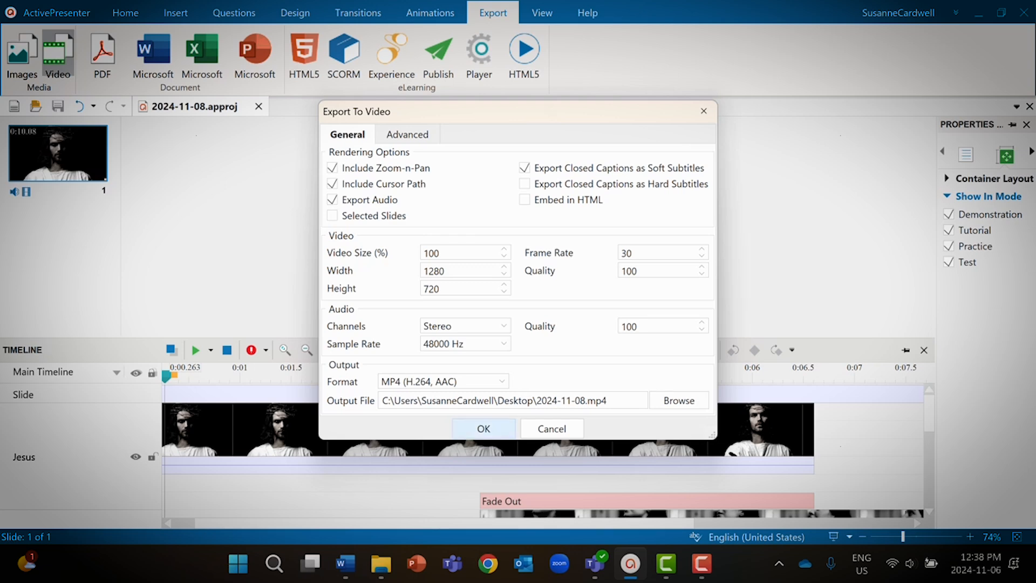
key(Return)
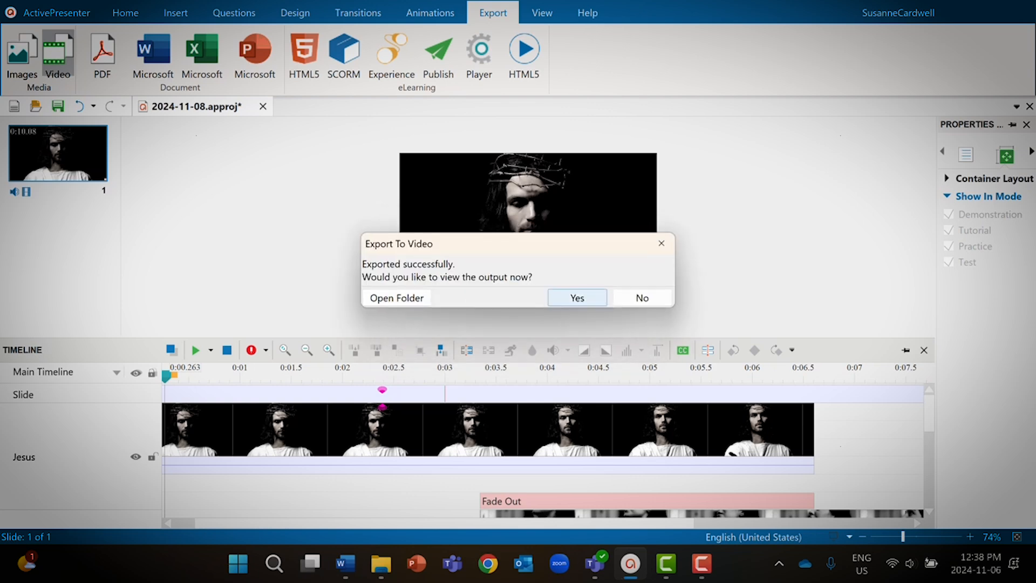
key(Return)
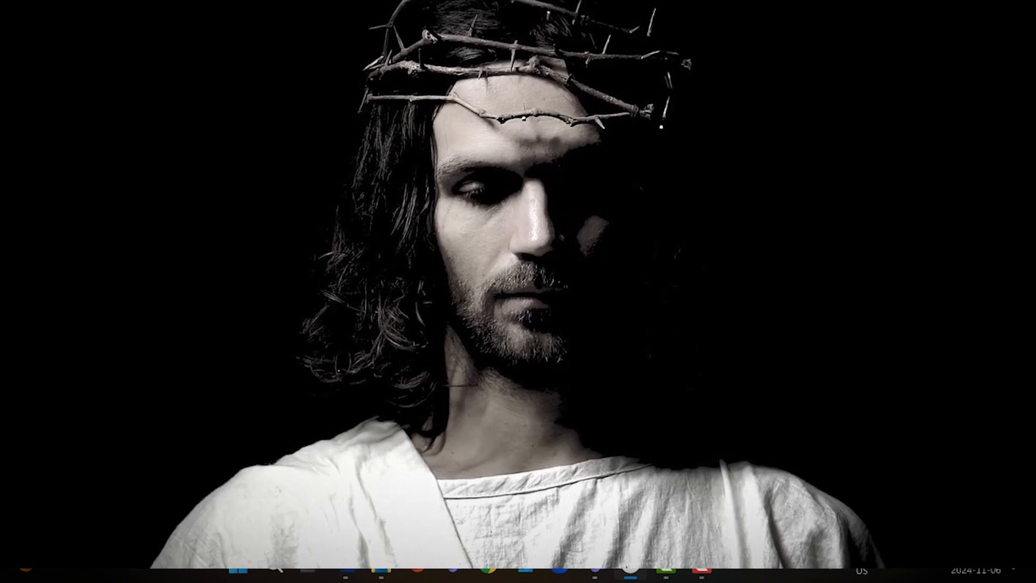